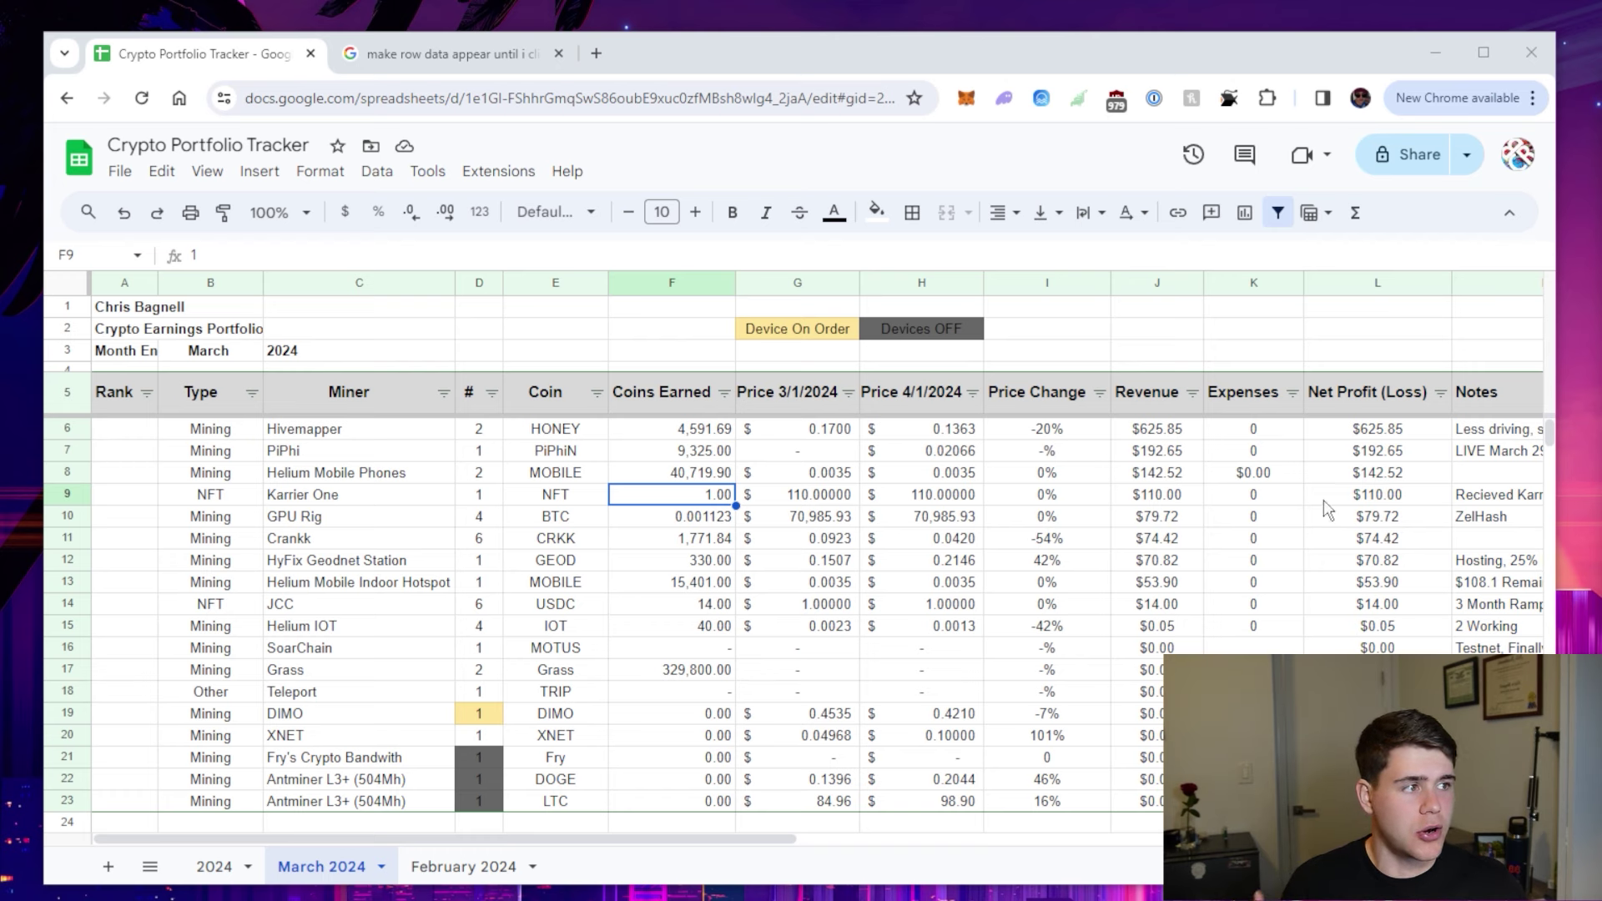
- Review the Hivemapper row in the March 2024 sheet, checking its revenue, 4/1/2024 price, notes and coins earned
left_click_drag(1394, 436, 1399, 455)
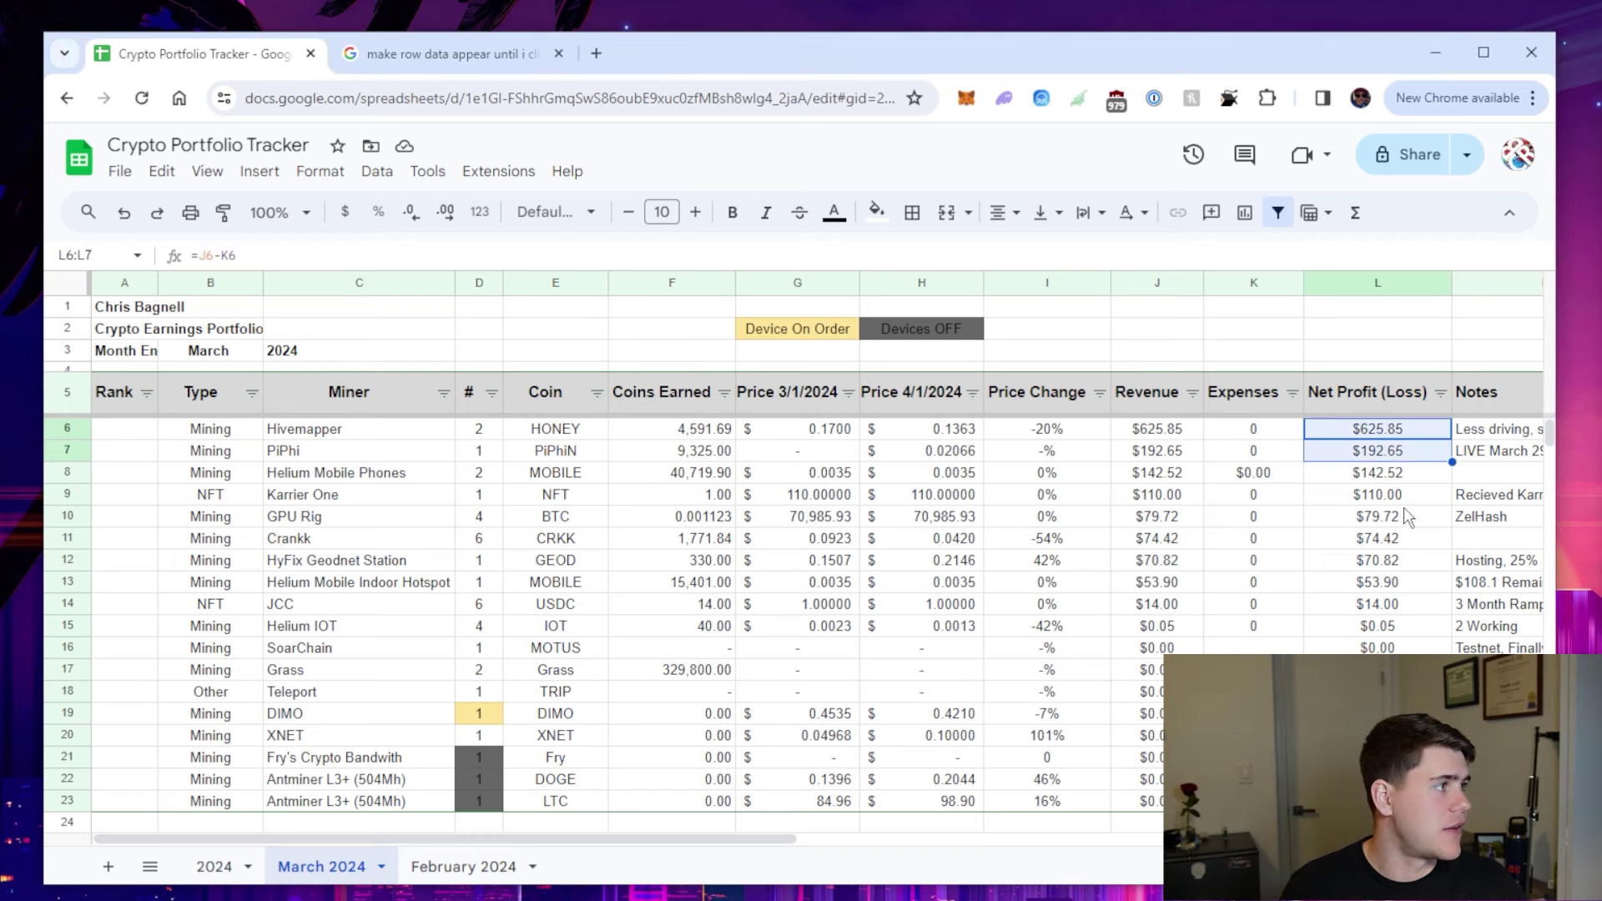
left_click(76, 428)
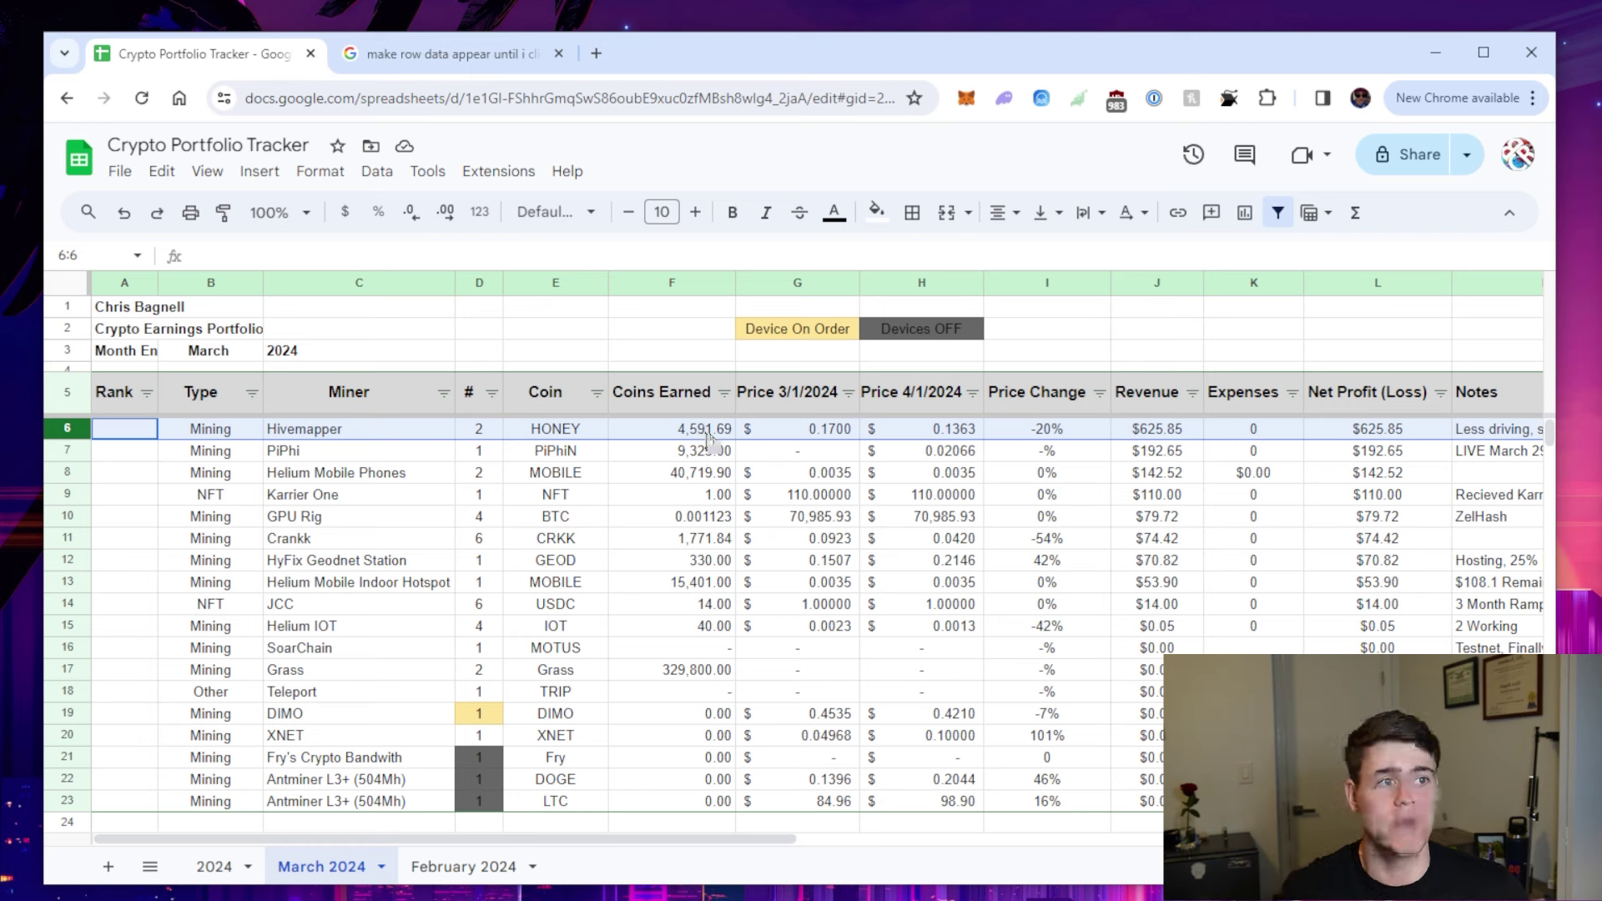
left_click(1172, 434)
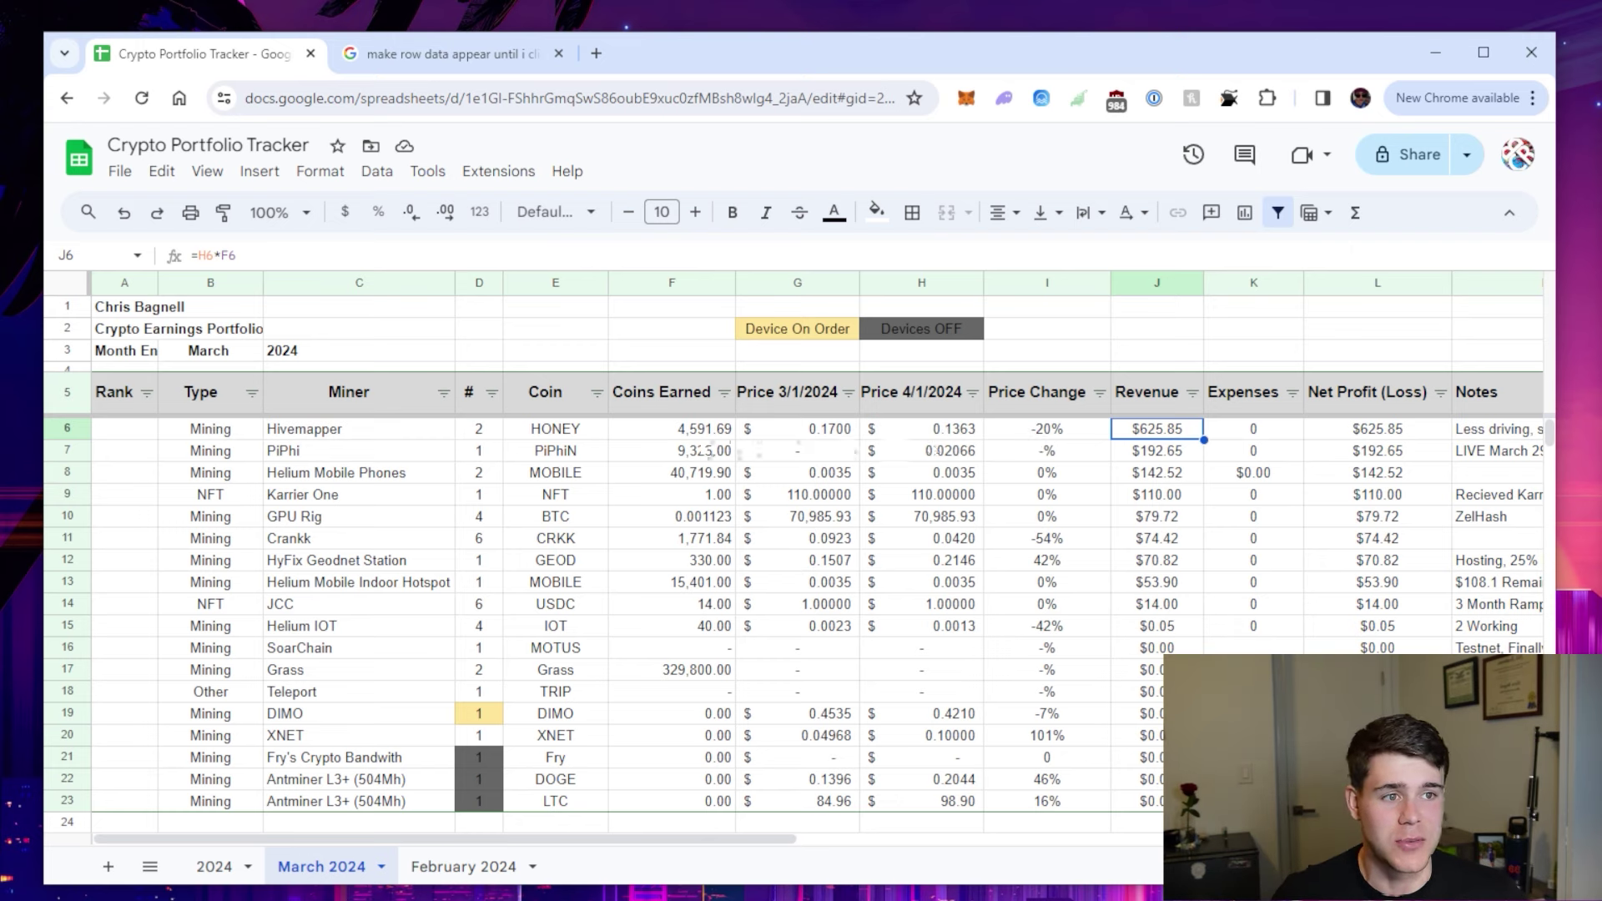
left_click(949, 432)
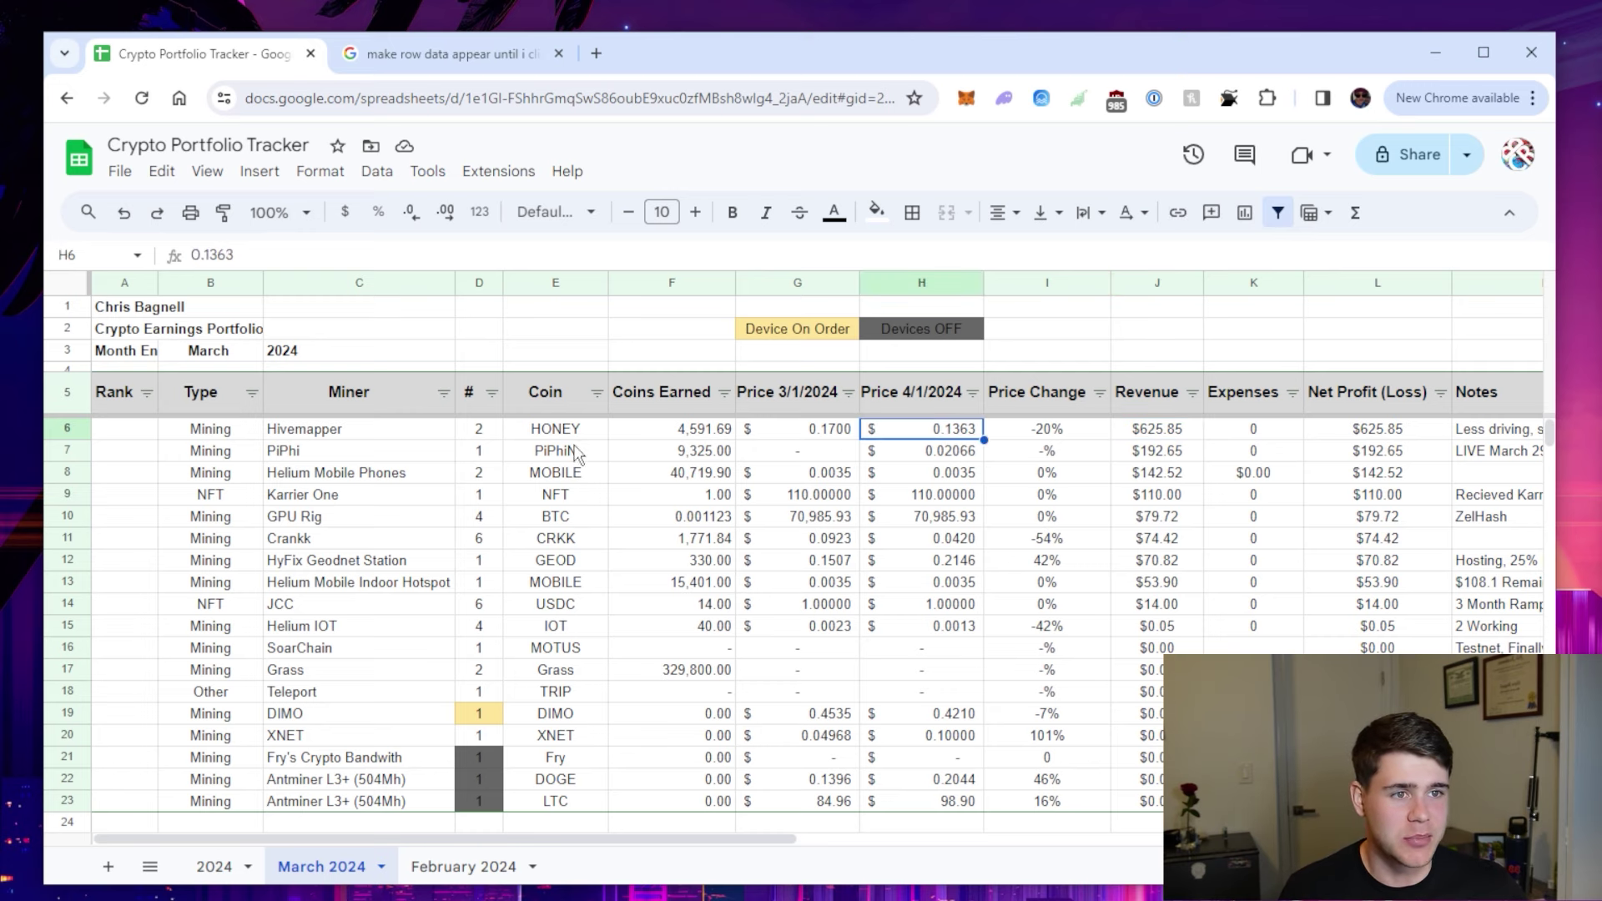
left_click_drag(743, 838, 855, 838)
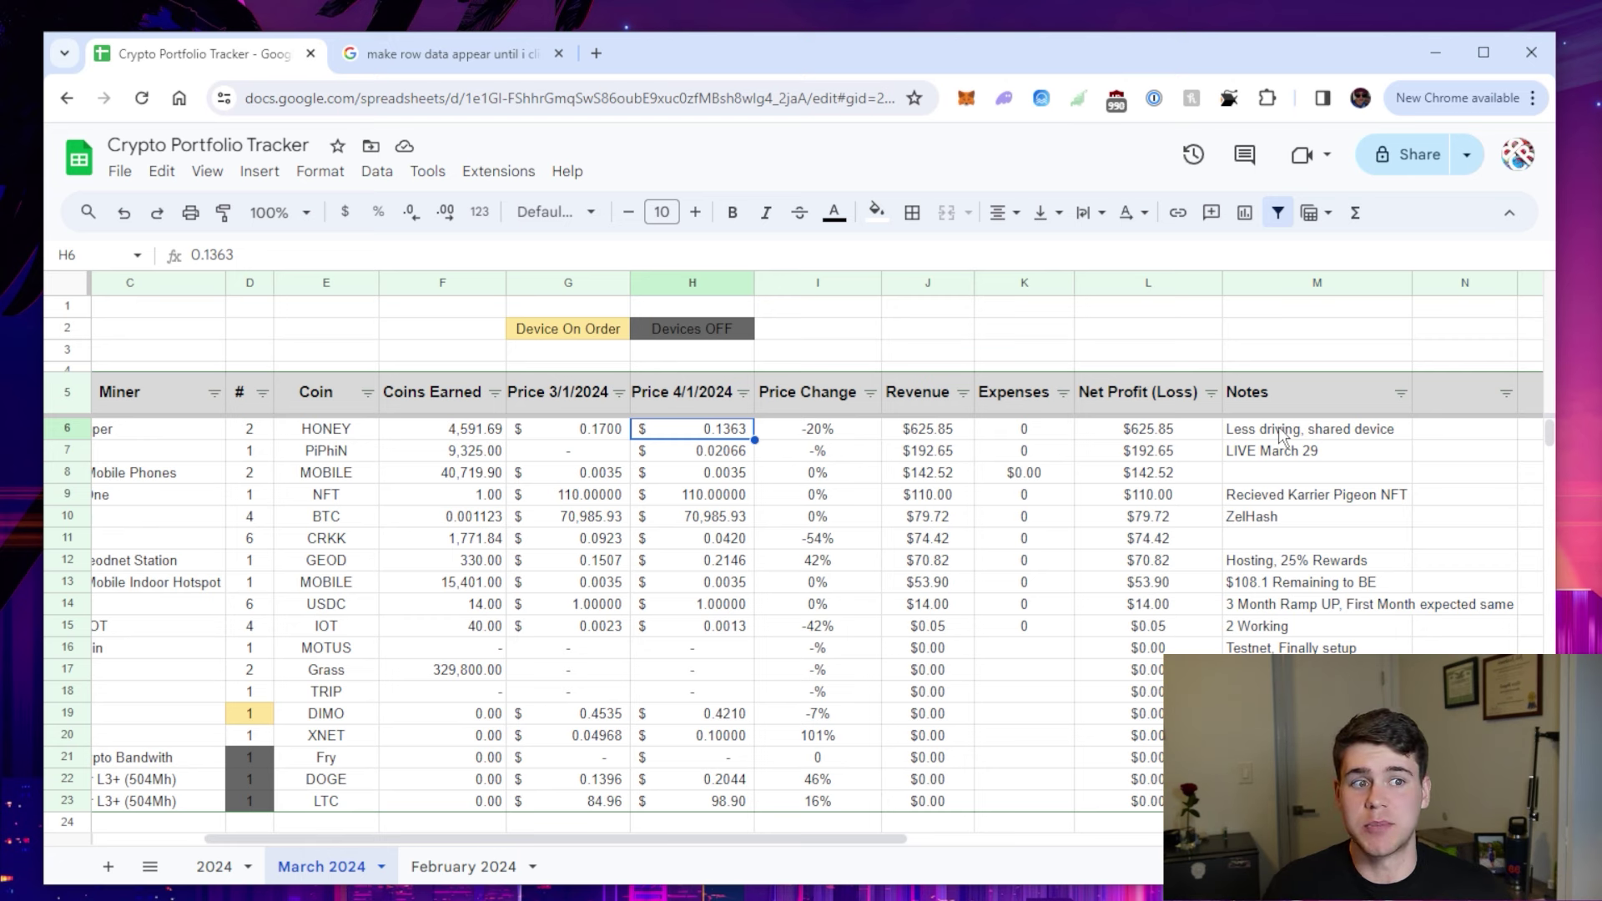
left_click(482, 432)
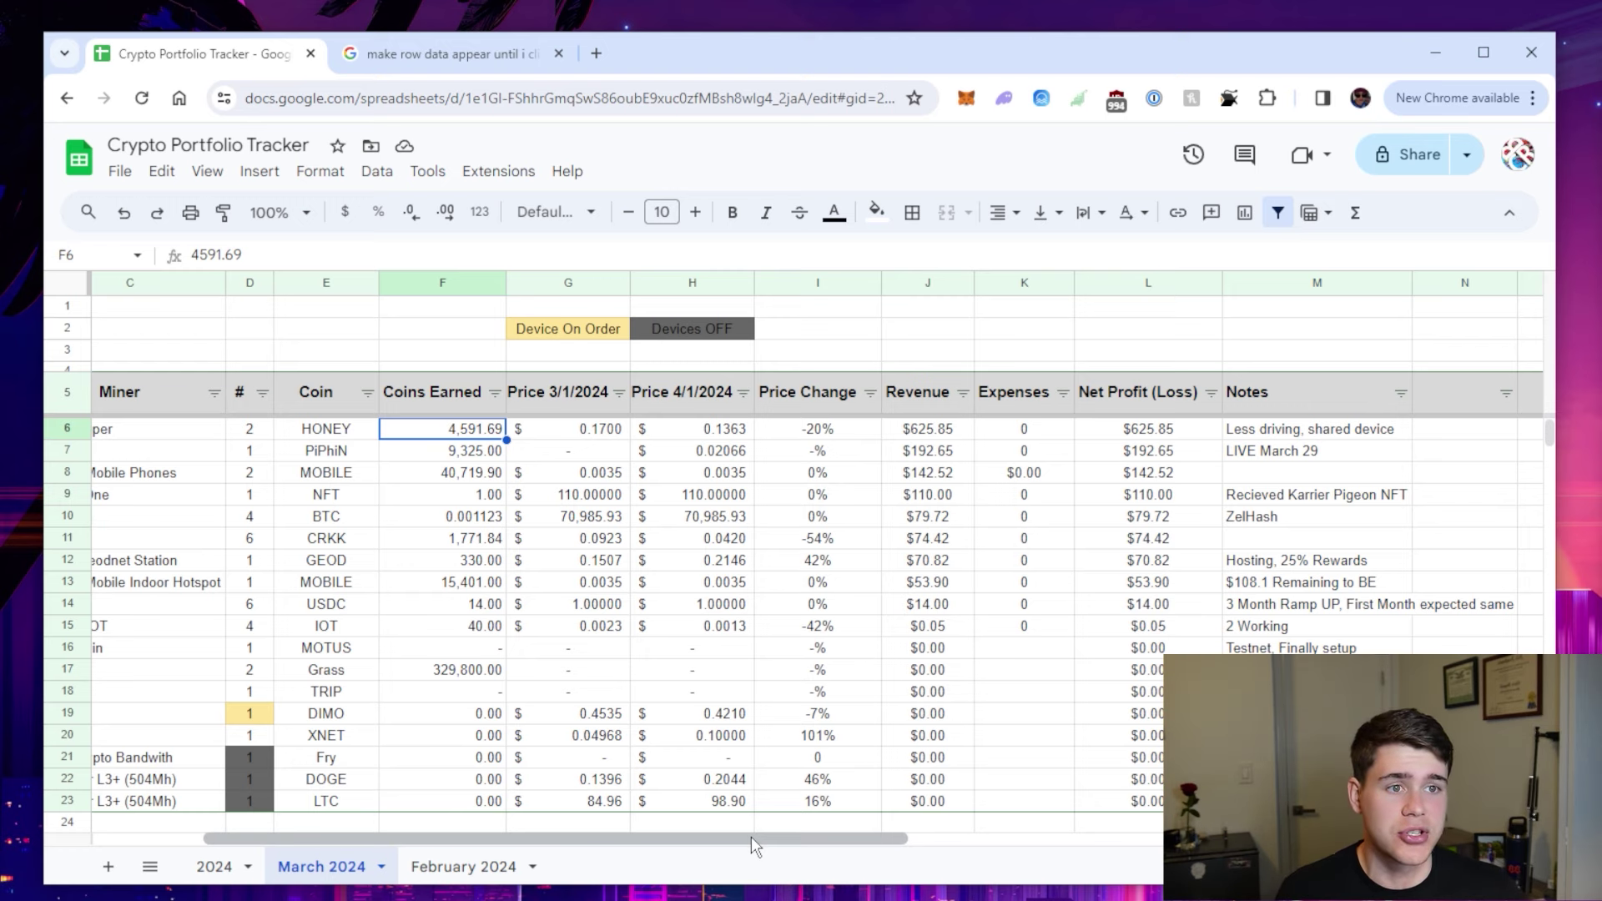
left_click_drag(751, 836, 597, 826)
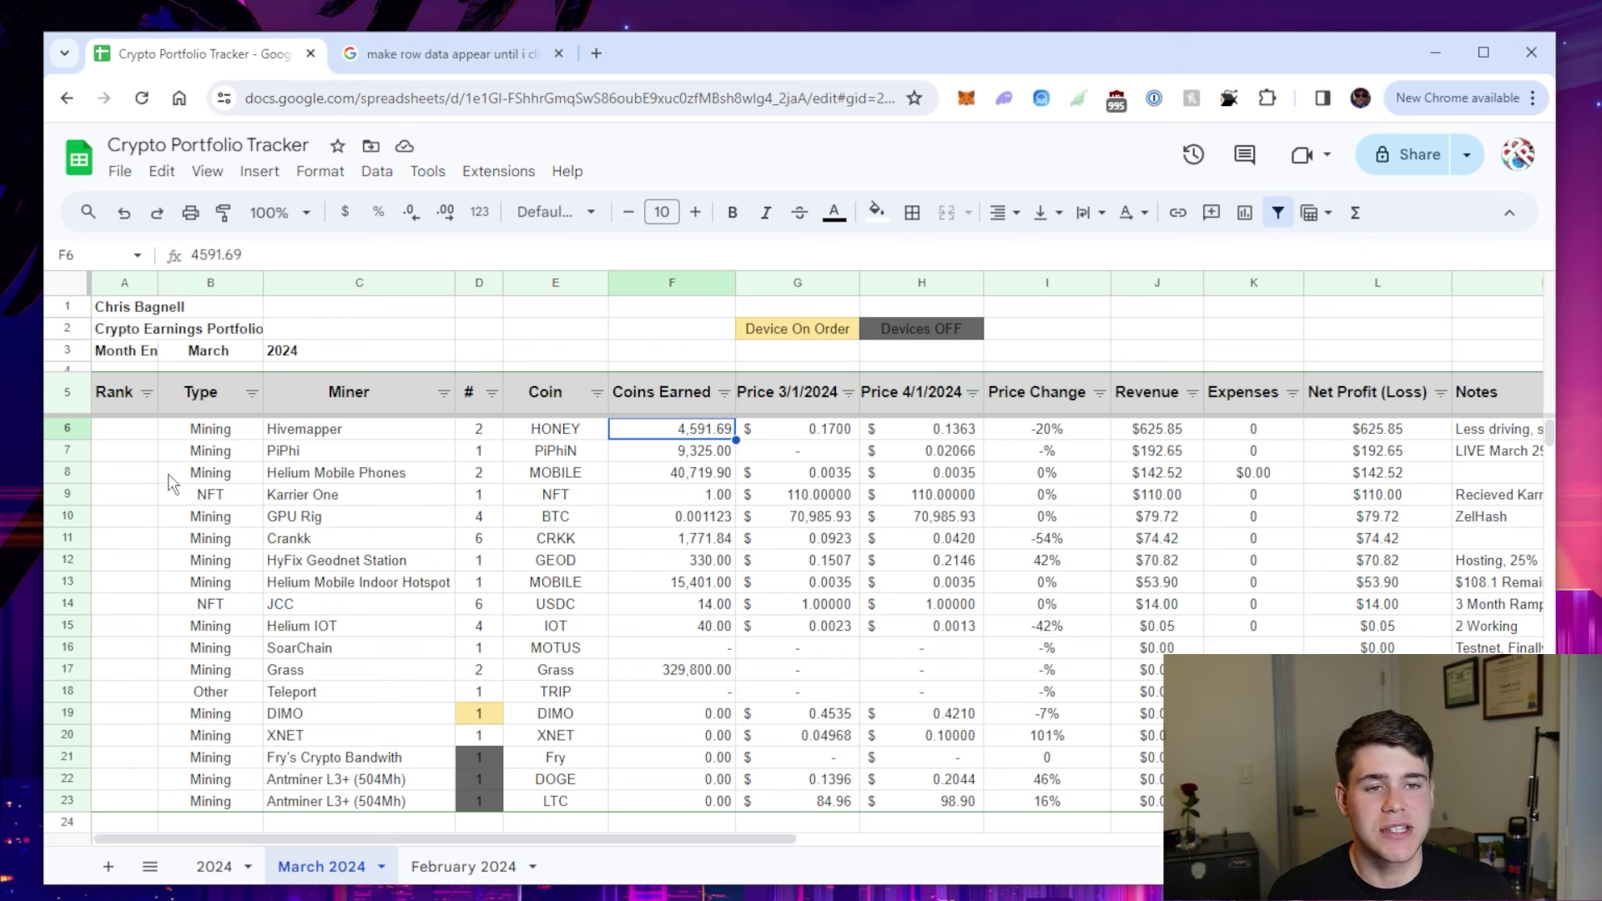
- Review the PiPhi row across to its notes, finishing on its revenue
left_click(81, 452)
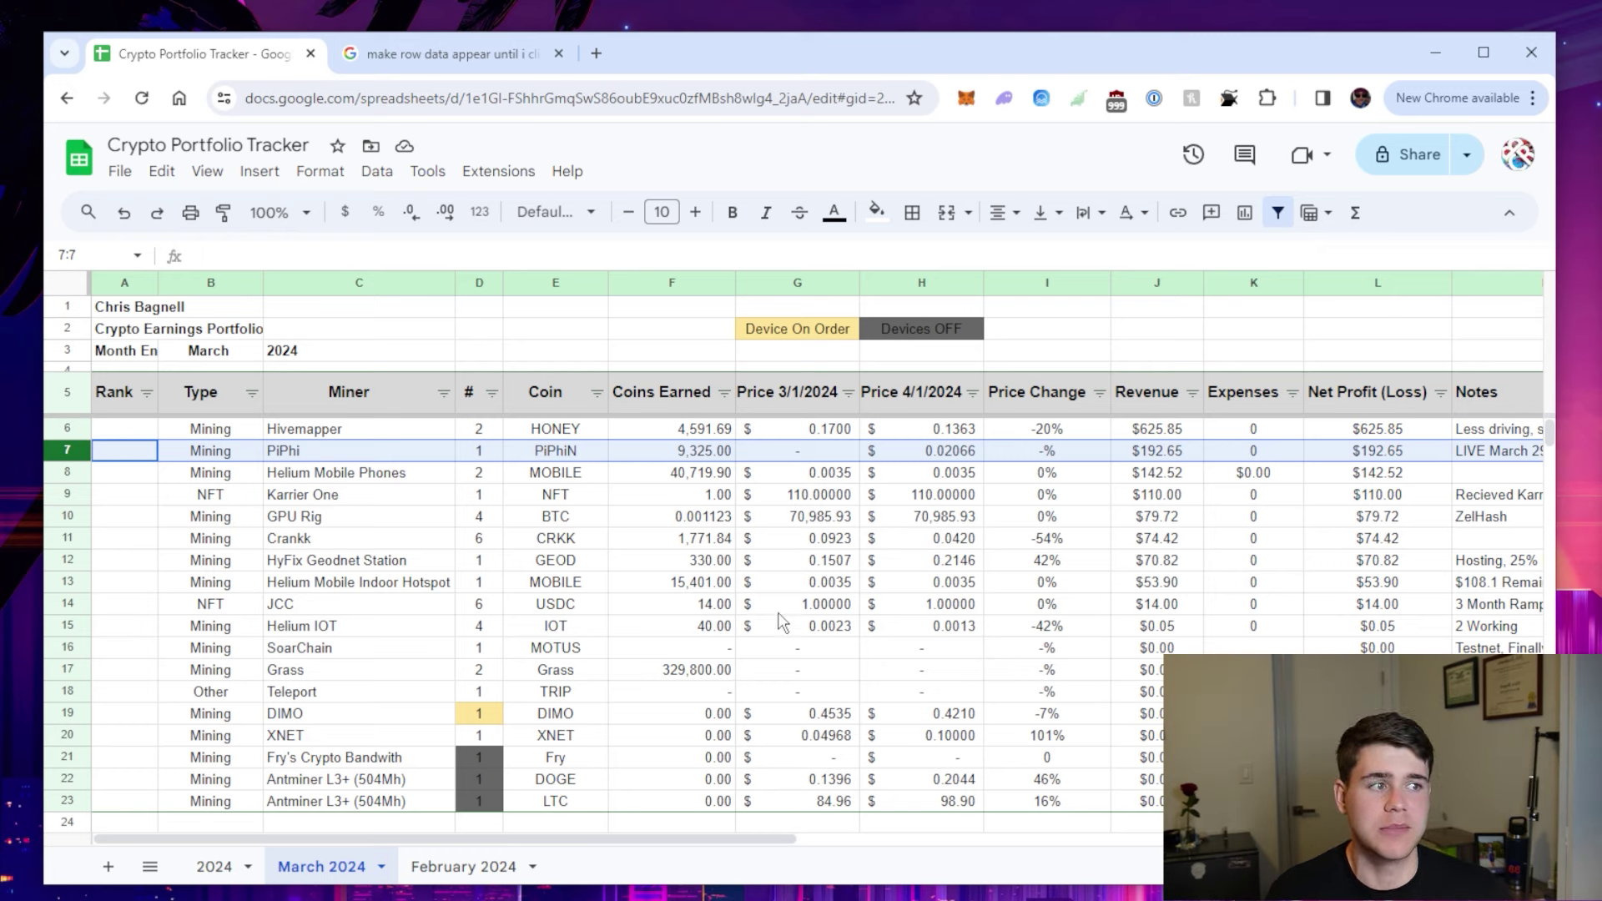
left_click_drag(778, 838, 844, 839)
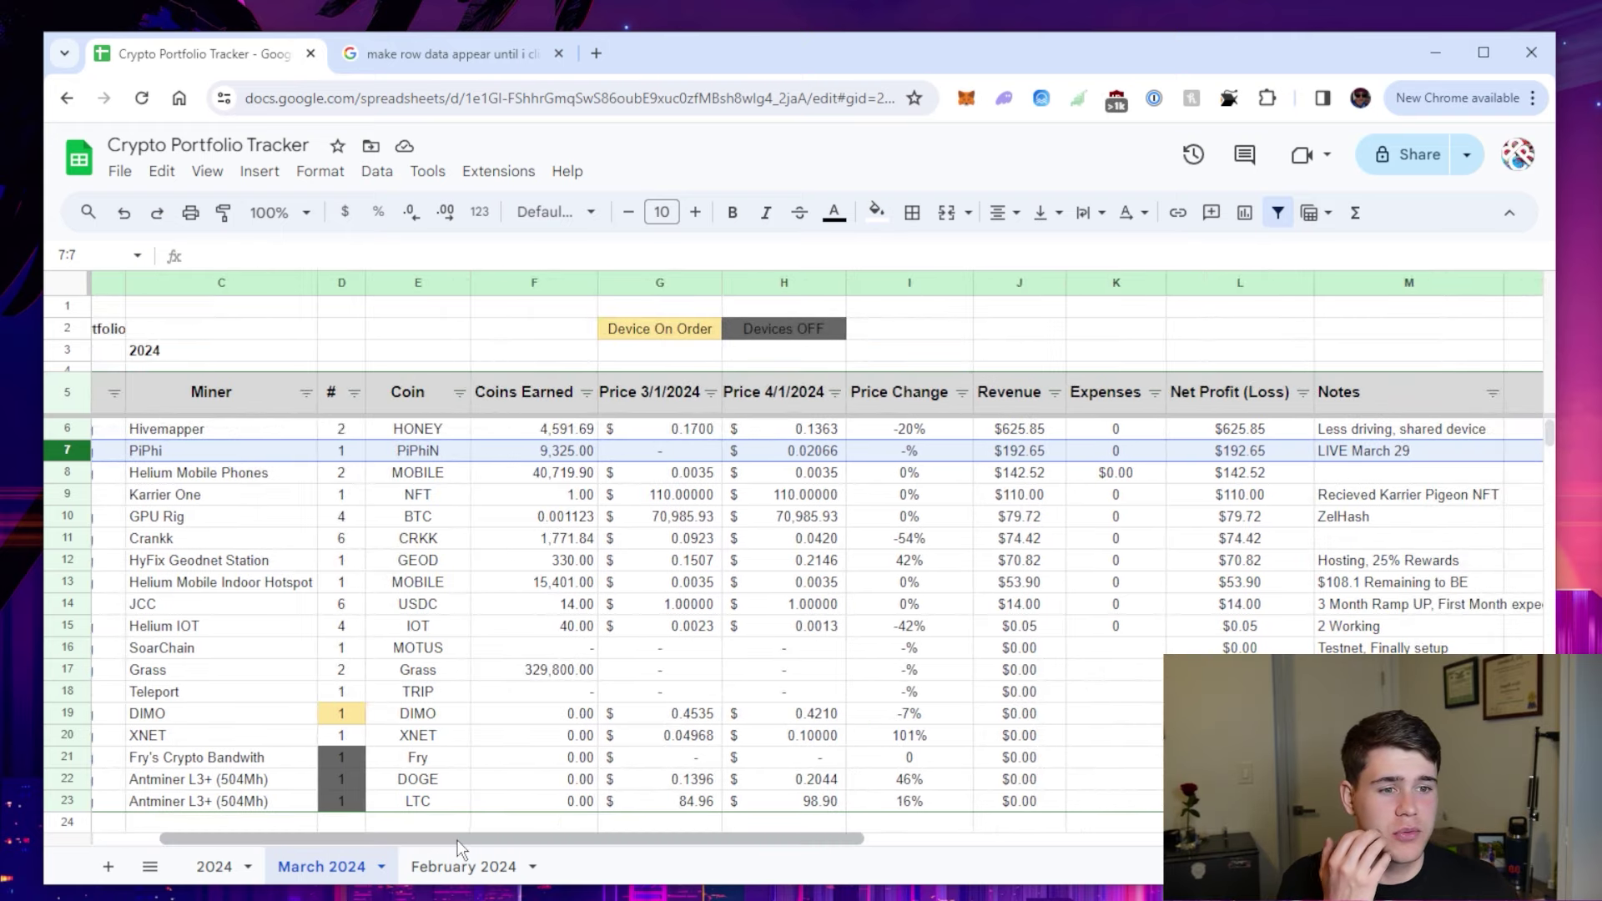
left_click_drag(455, 839, 380, 830)
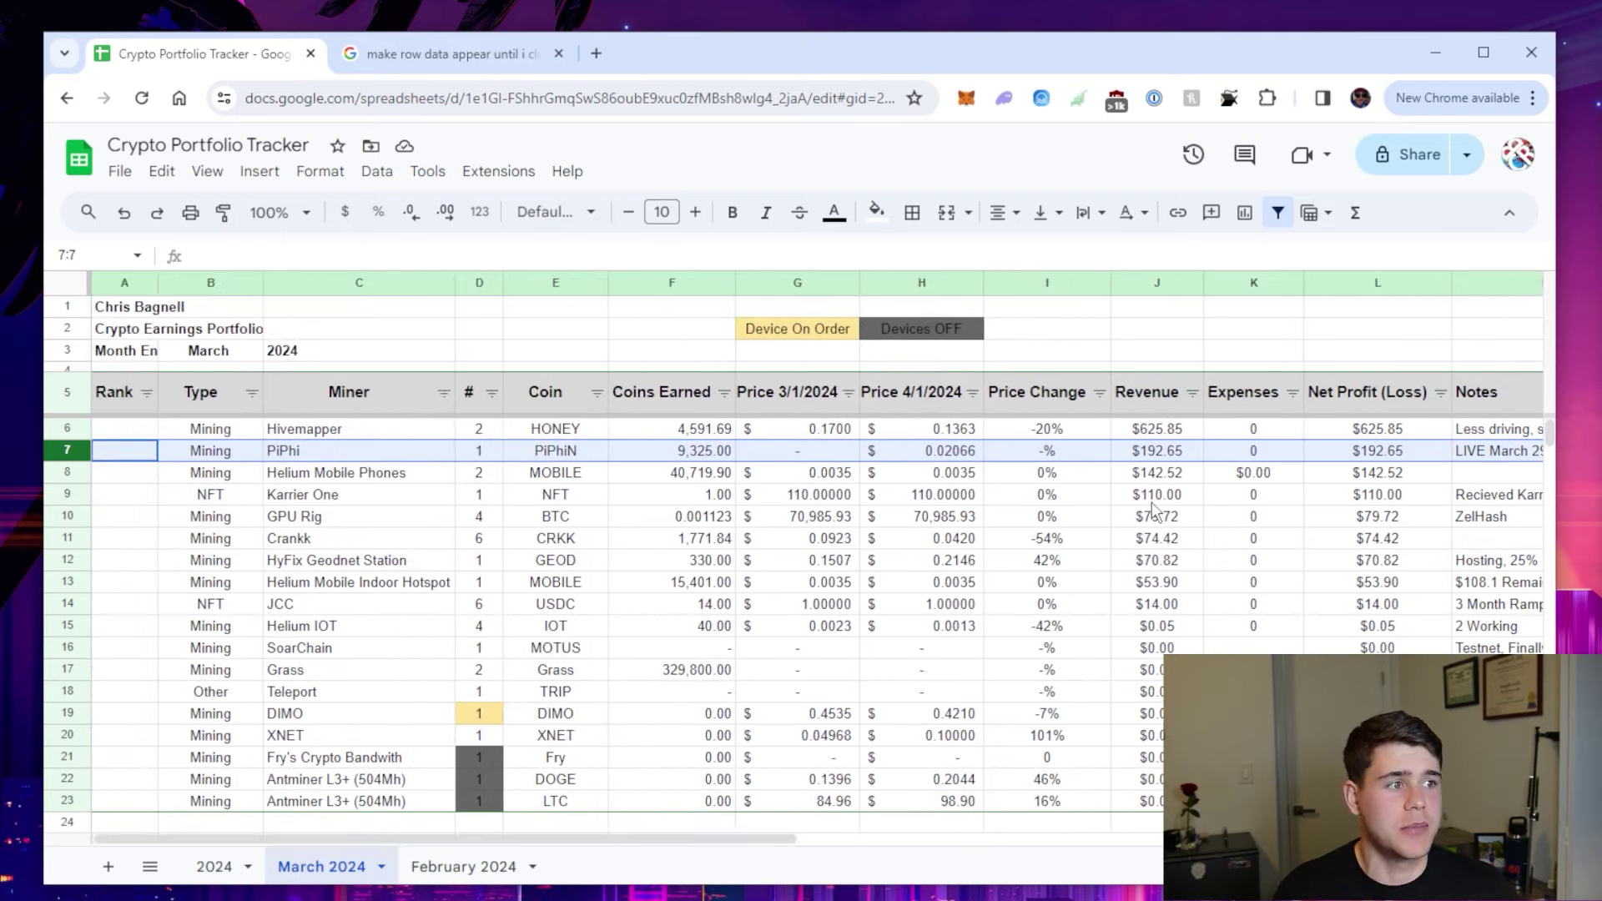
left_click(1163, 454)
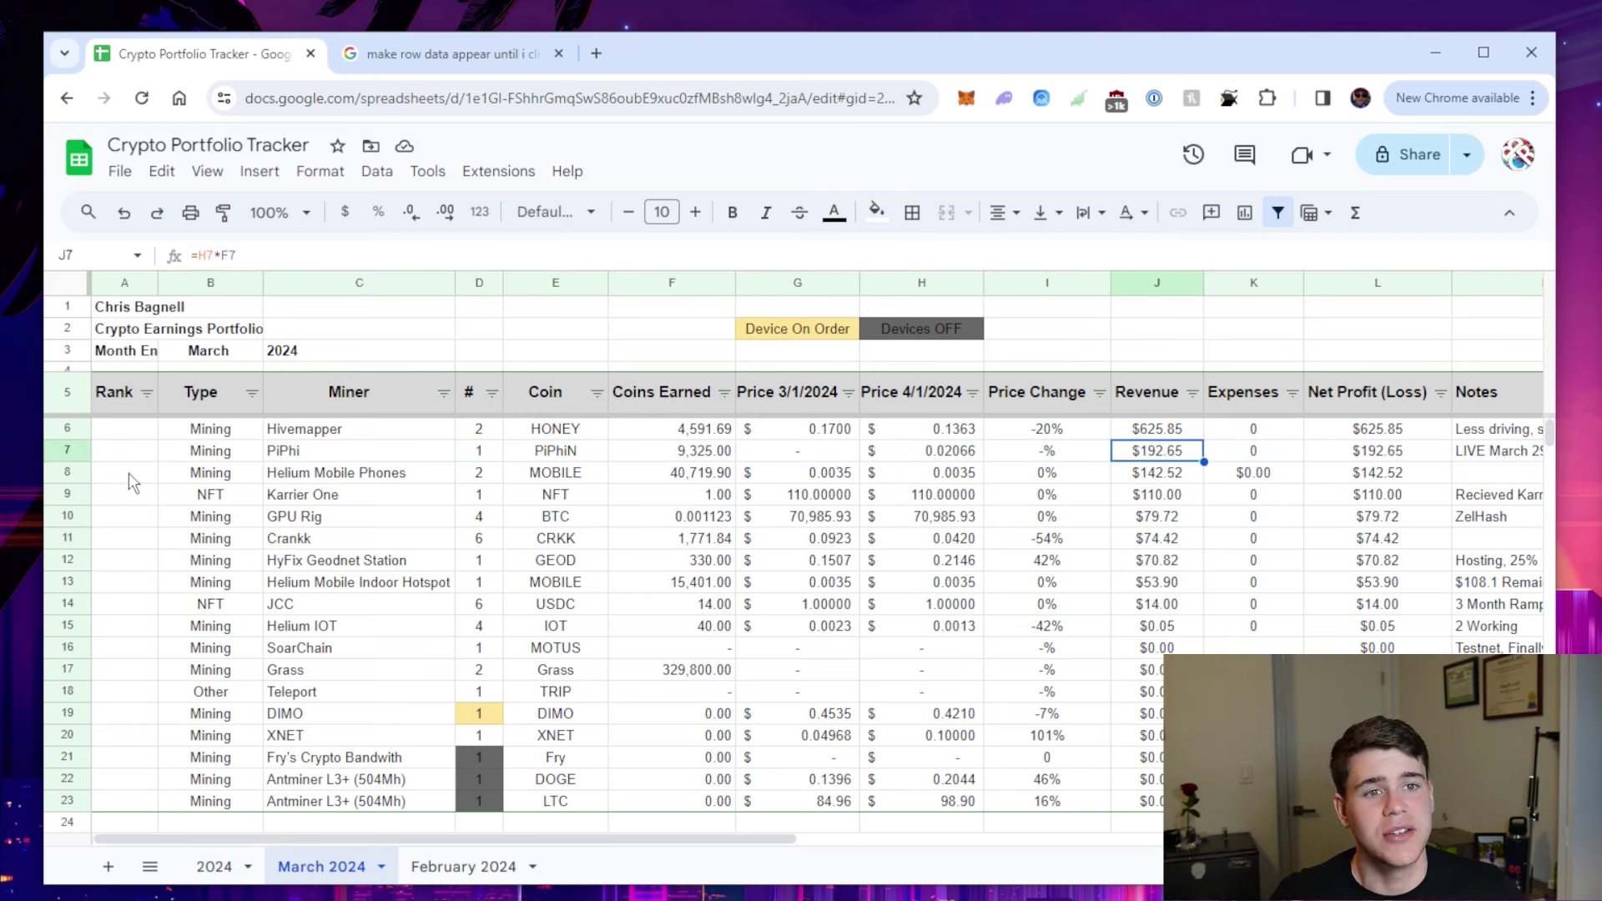
- Examine the Helium Mobile Phones row, including its coins earned and revenue
left_click(81, 471)
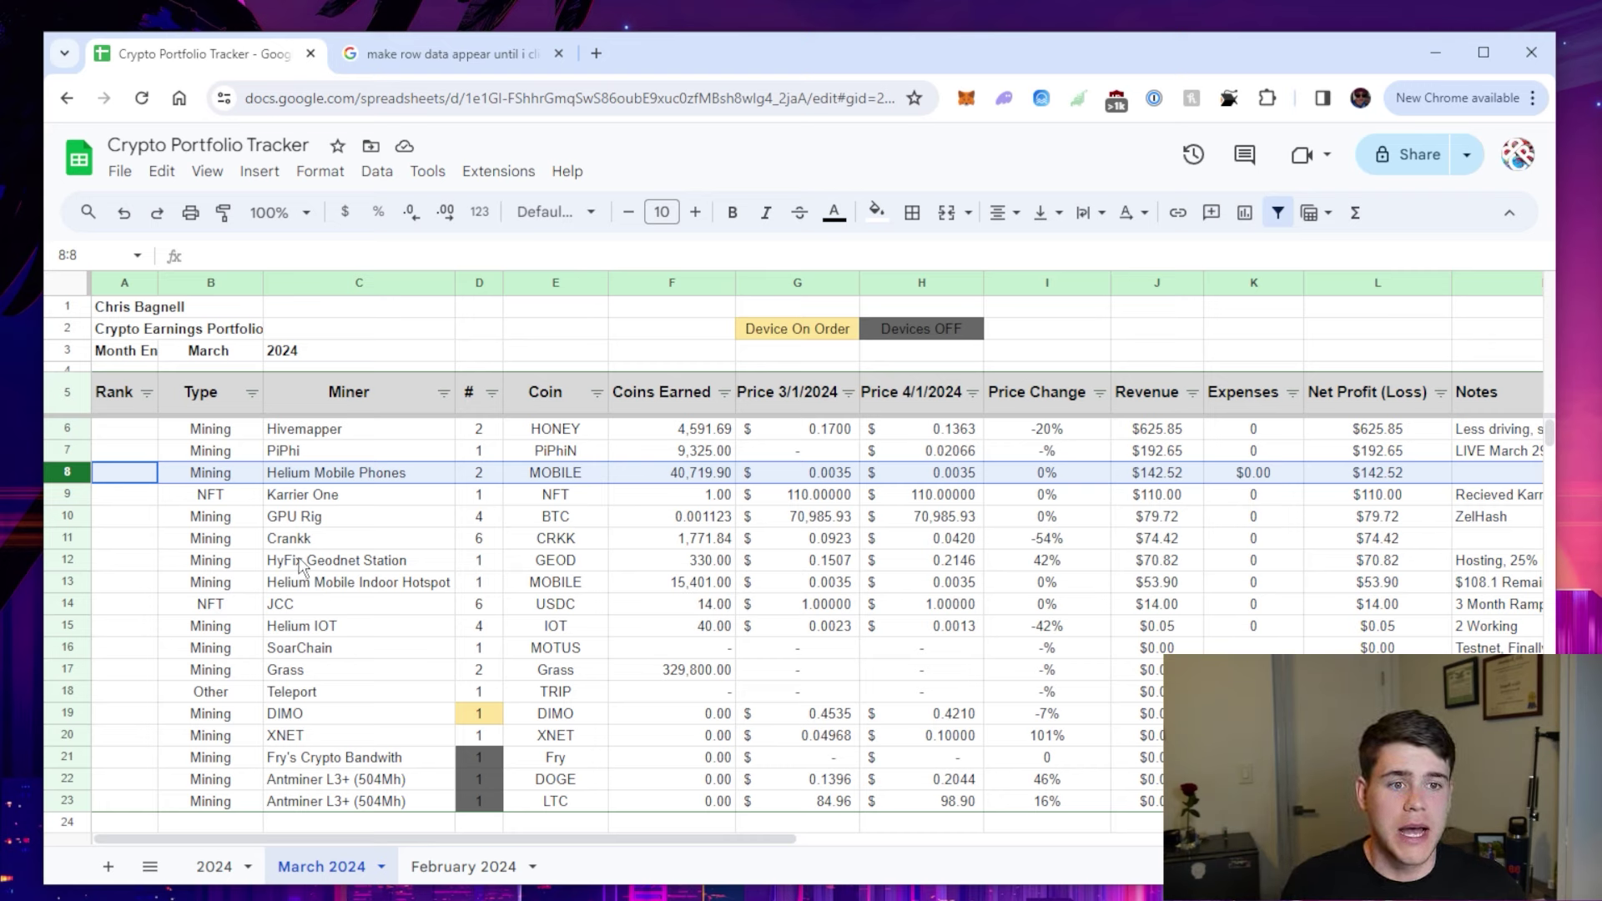
left_click(297, 651)
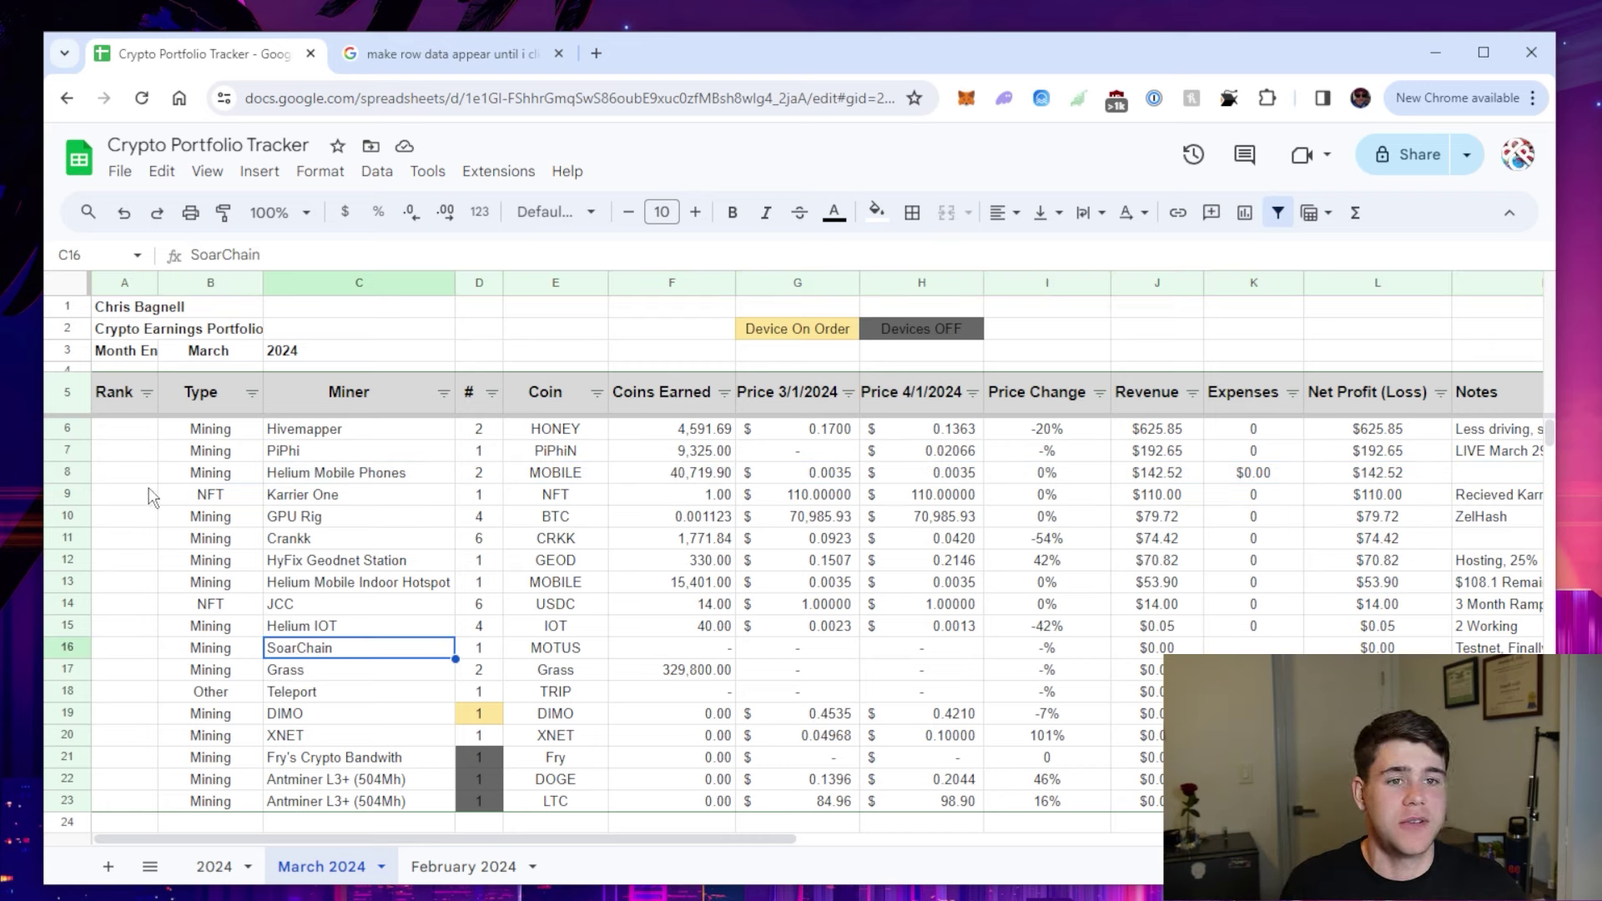
left_click(73, 472)
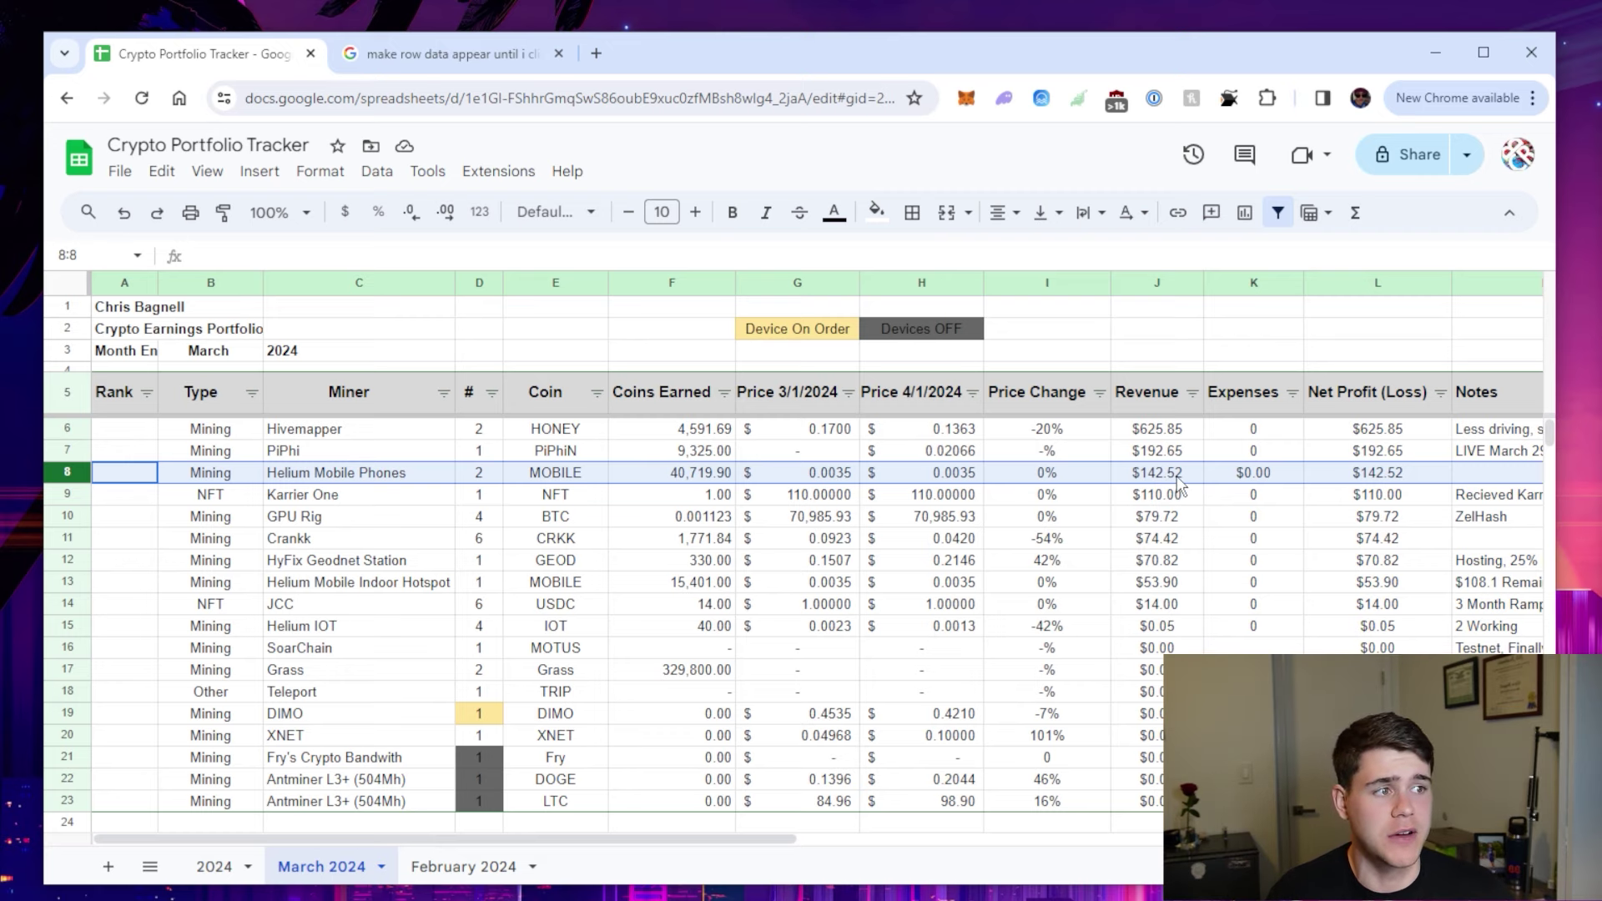
left_click_drag(714, 834, 672, 845)
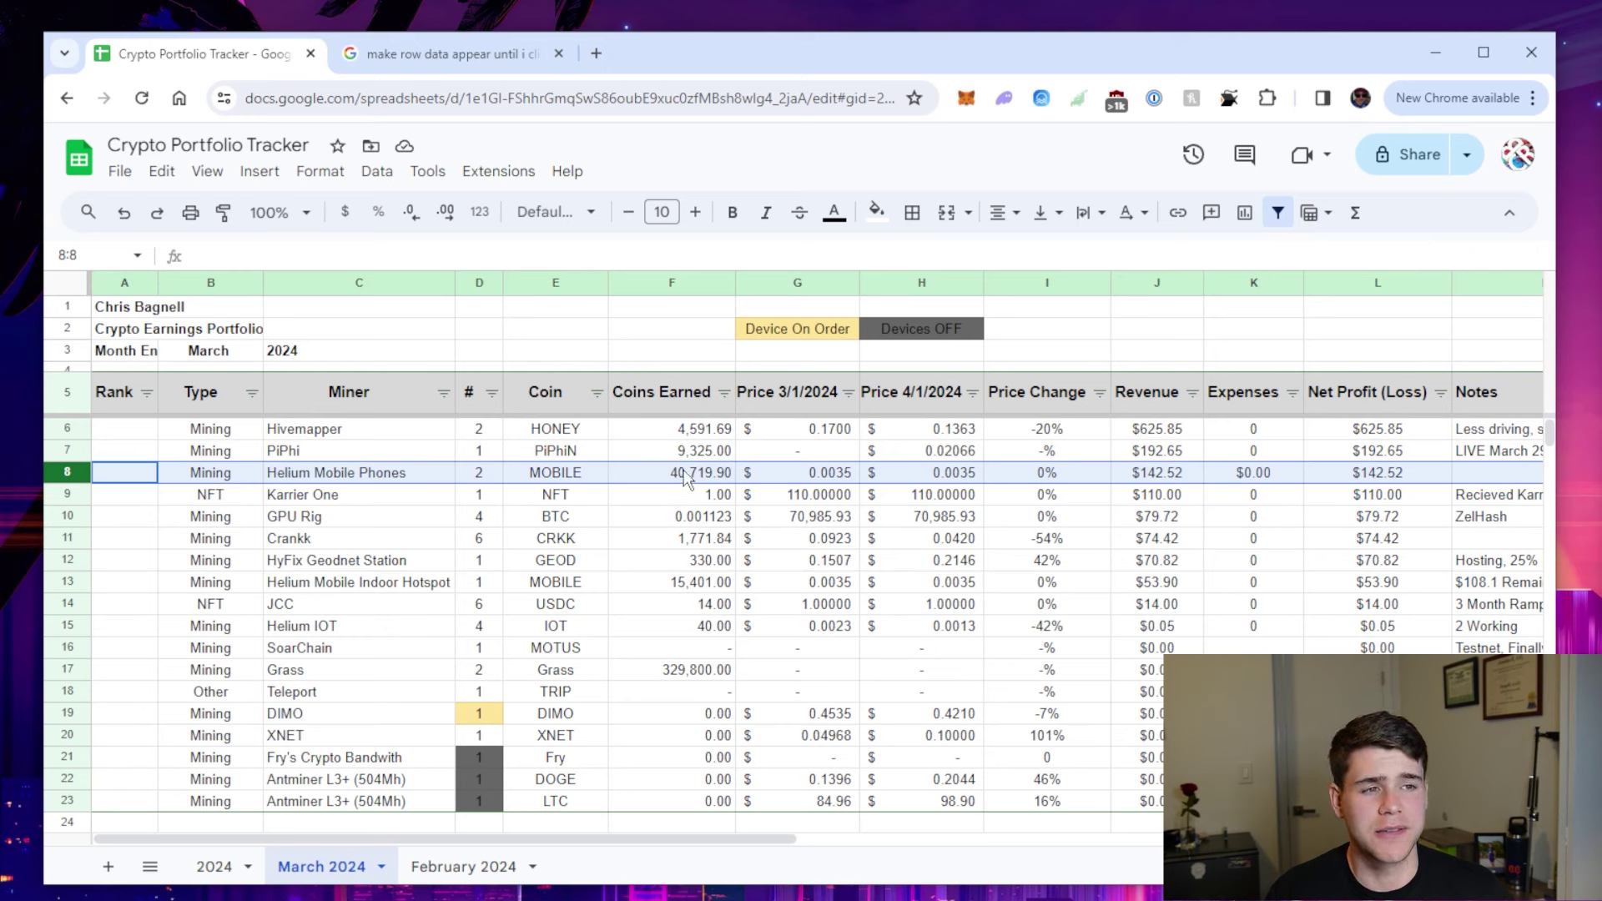
- Examine the Karrier One NFT row, checking its revenue, net profit and notes
left_click(67, 494)
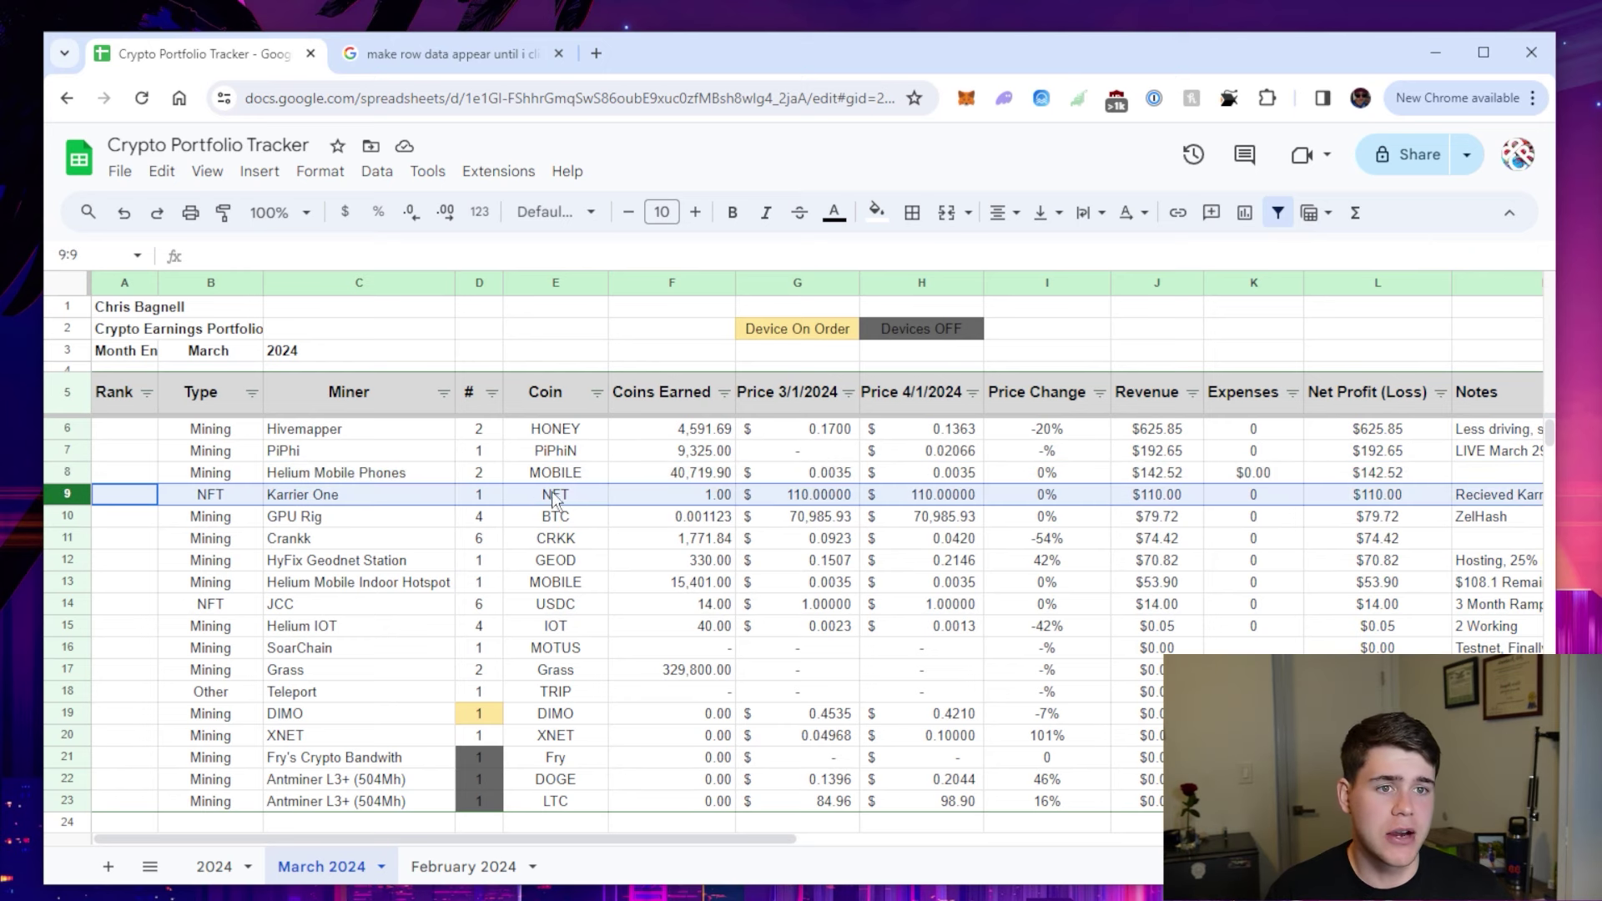
left_click_drag(689, 835, 745, 832)
left_click(758, 825)
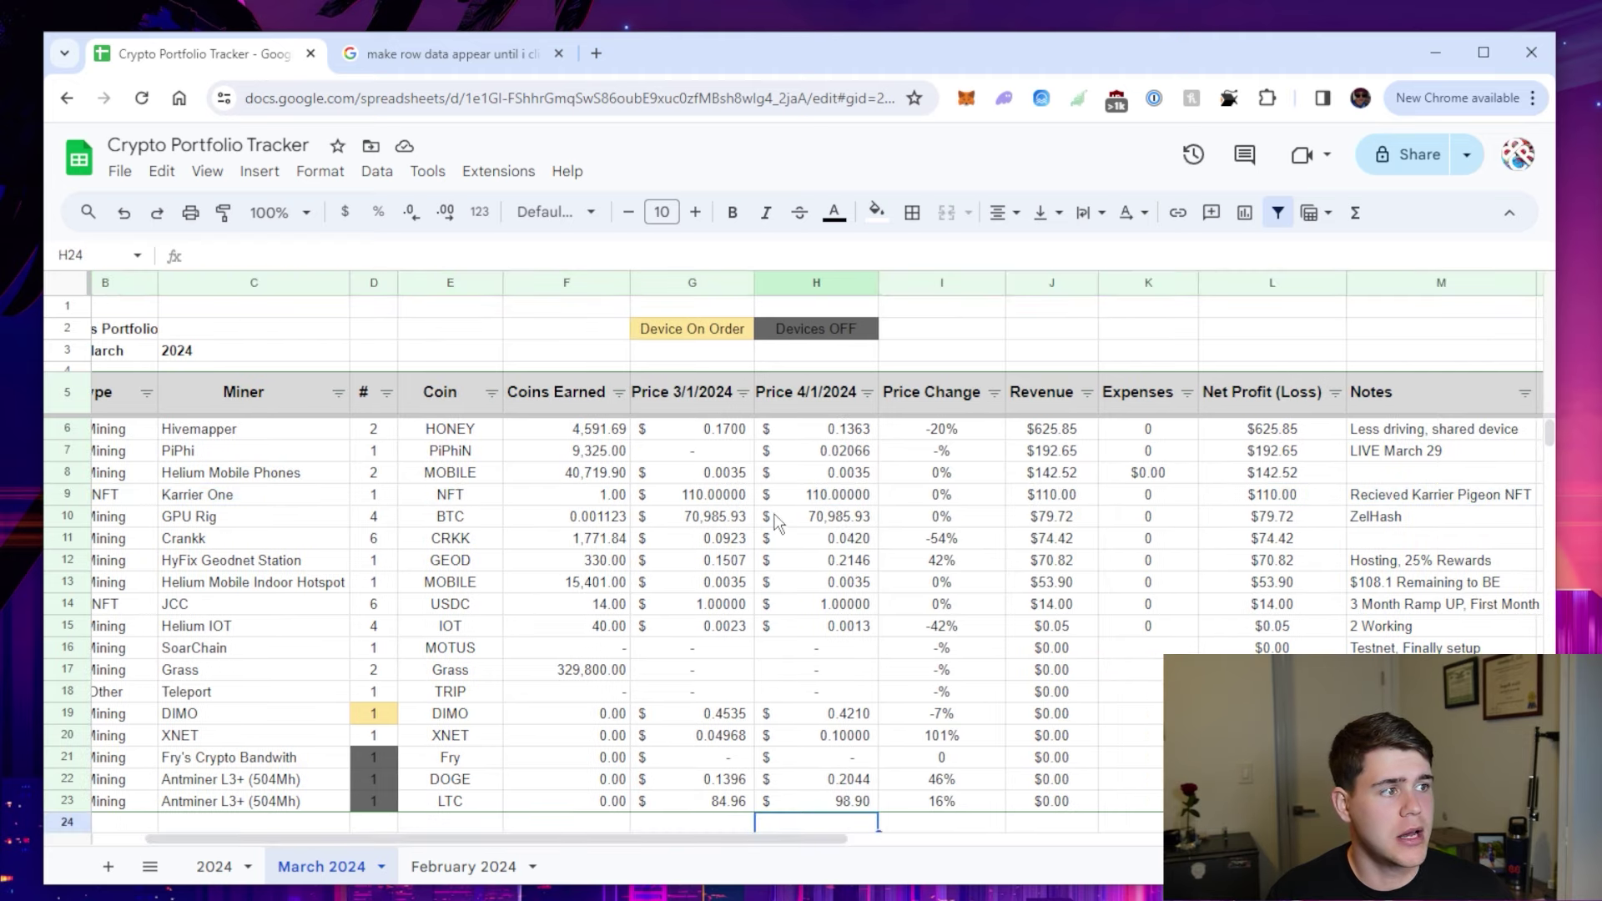
left_click(1068, 499)
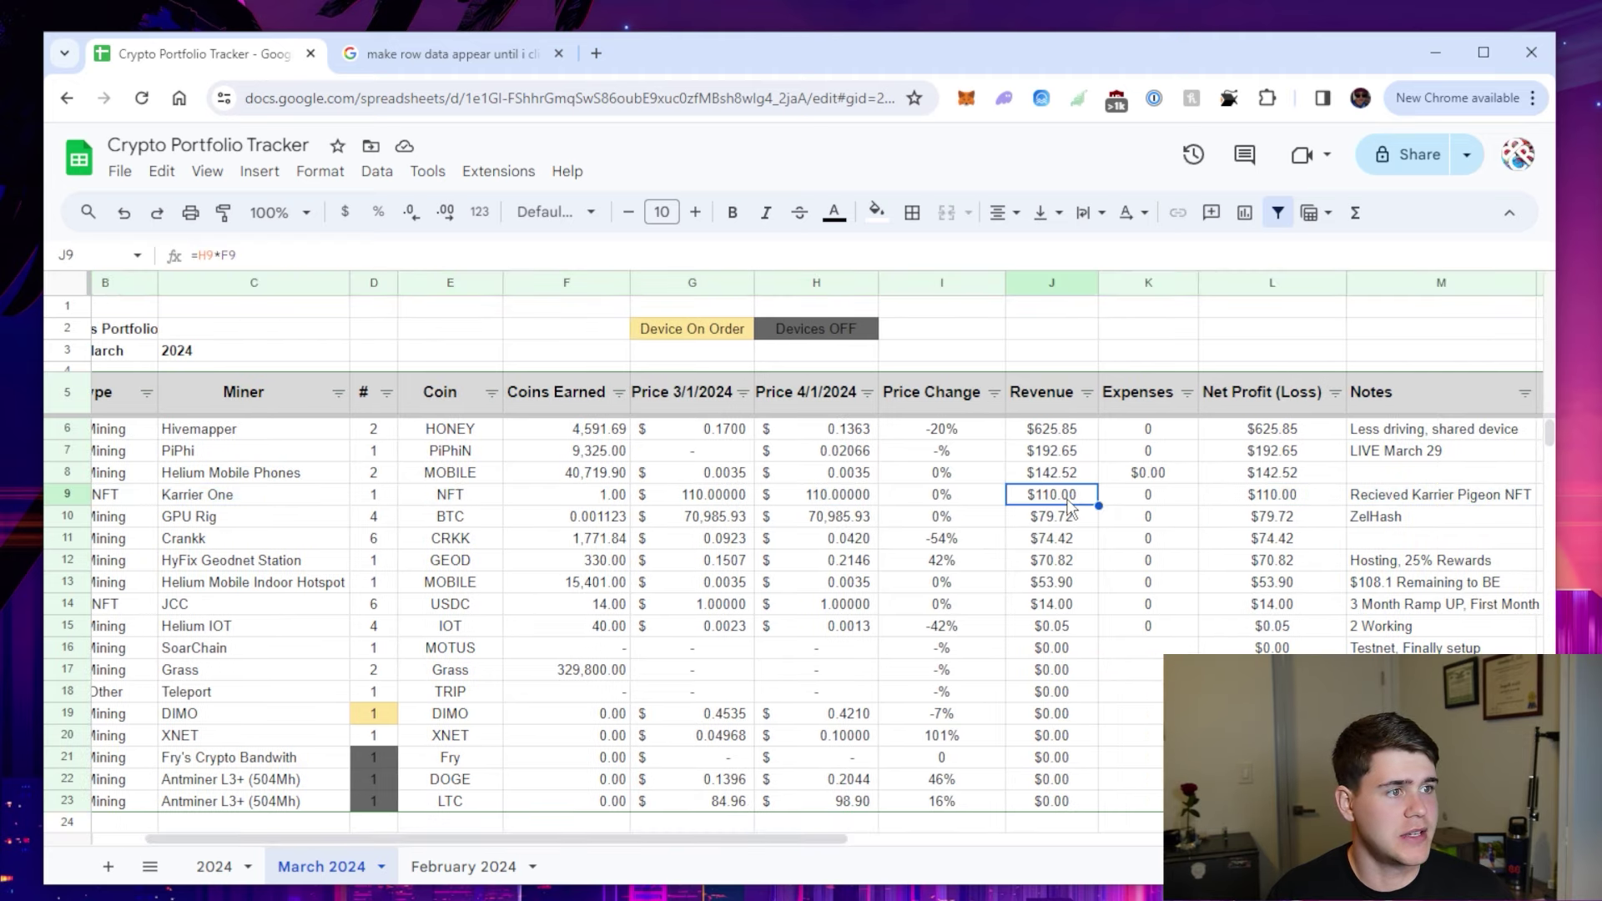
left_click_drag(695, 834, 614, 830)
scroll(768, 708, "up", 1)
left_click(1098, 499)
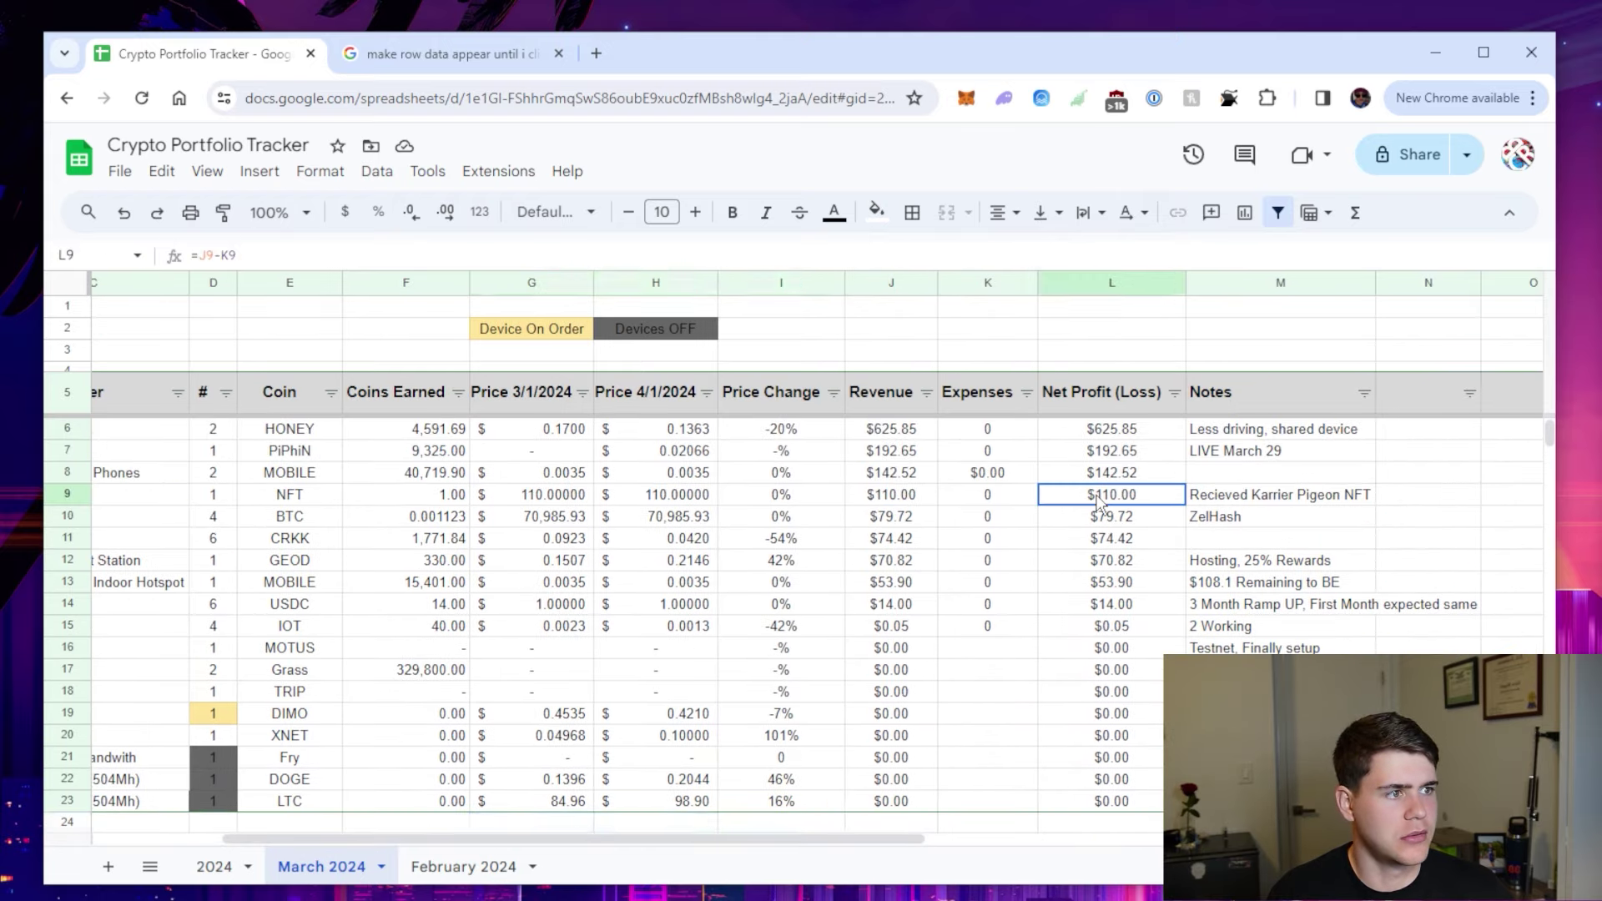
left_click_drag(872, 837, 722, 837)
- Examine the GPU Rig row, checking its coins earned, revenue, notes and expenses
left_click(73, 516)
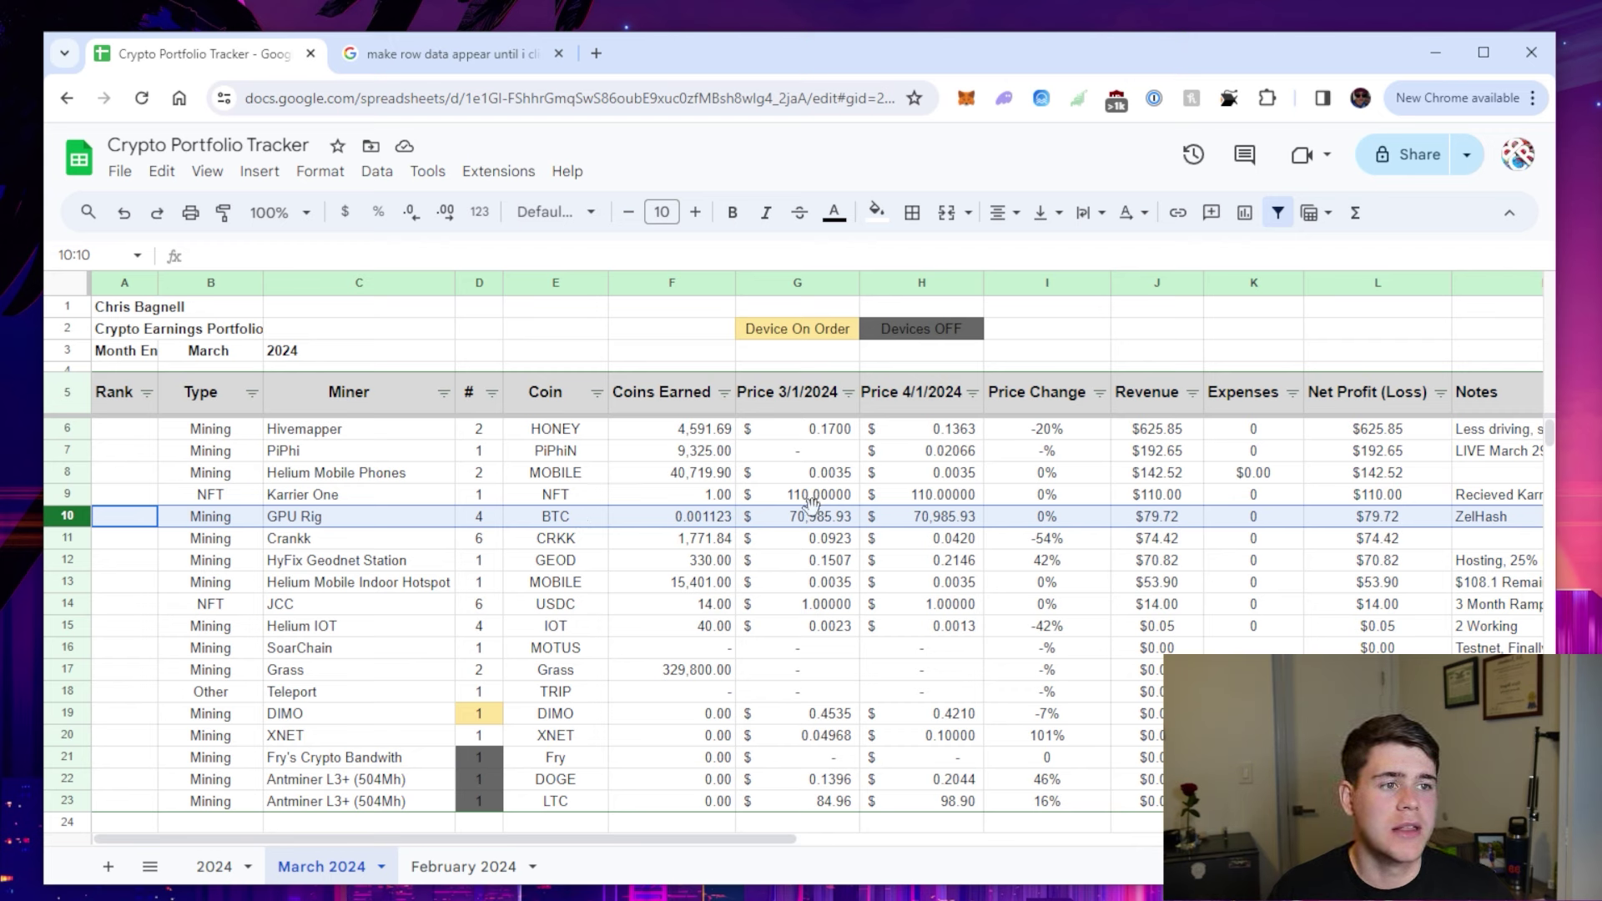
left_click(717, 519)
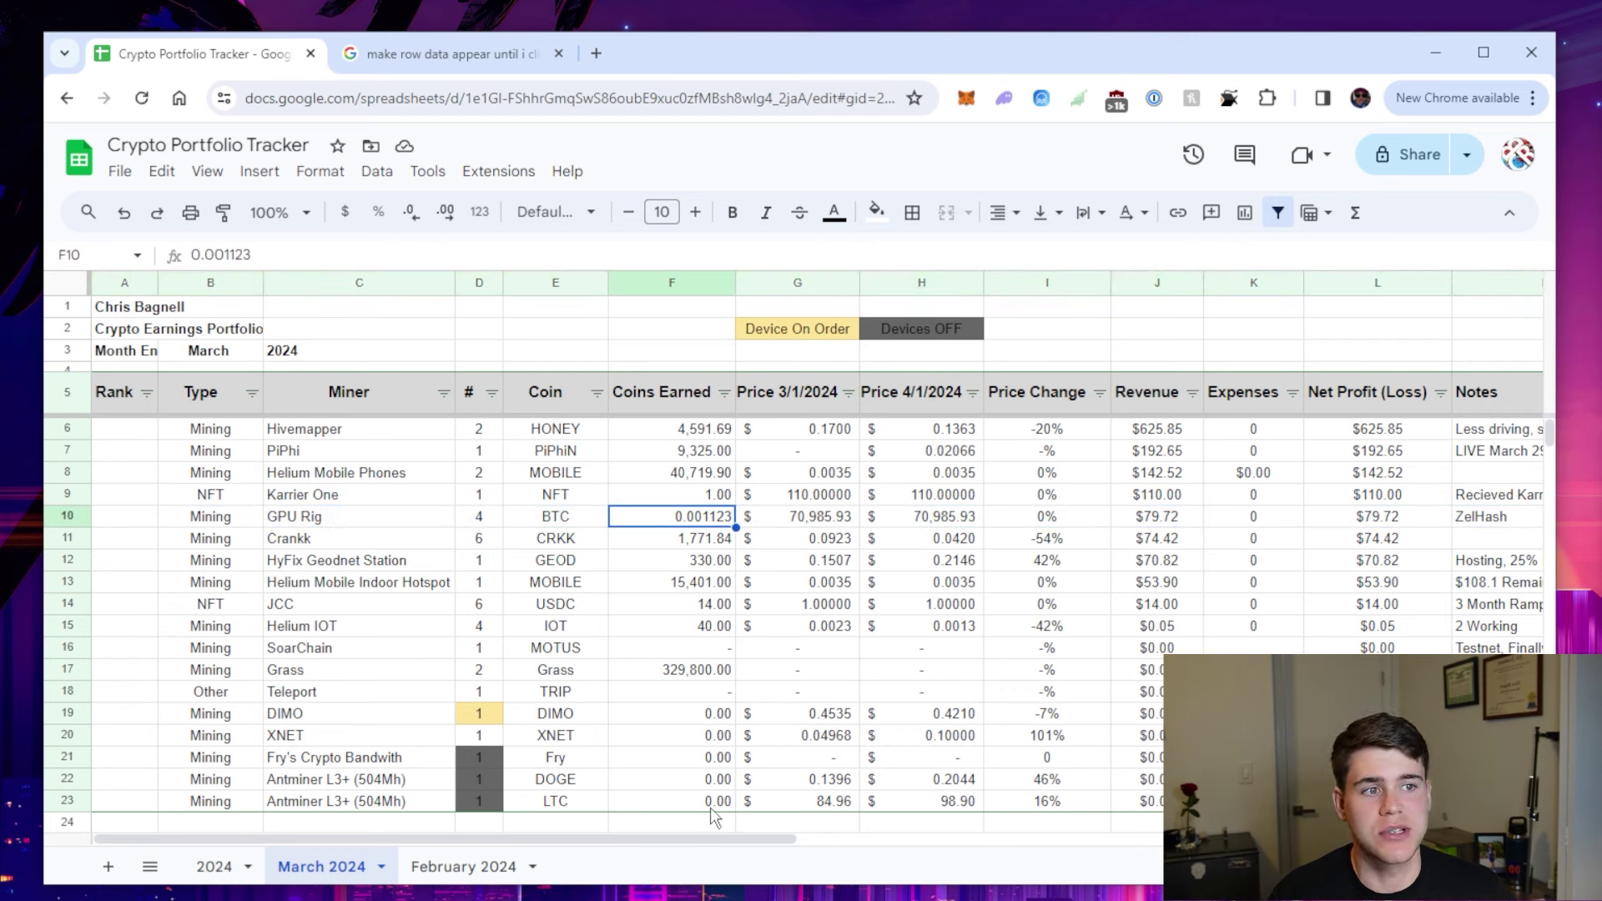
left_click_drag(721, 838, 783, 837)
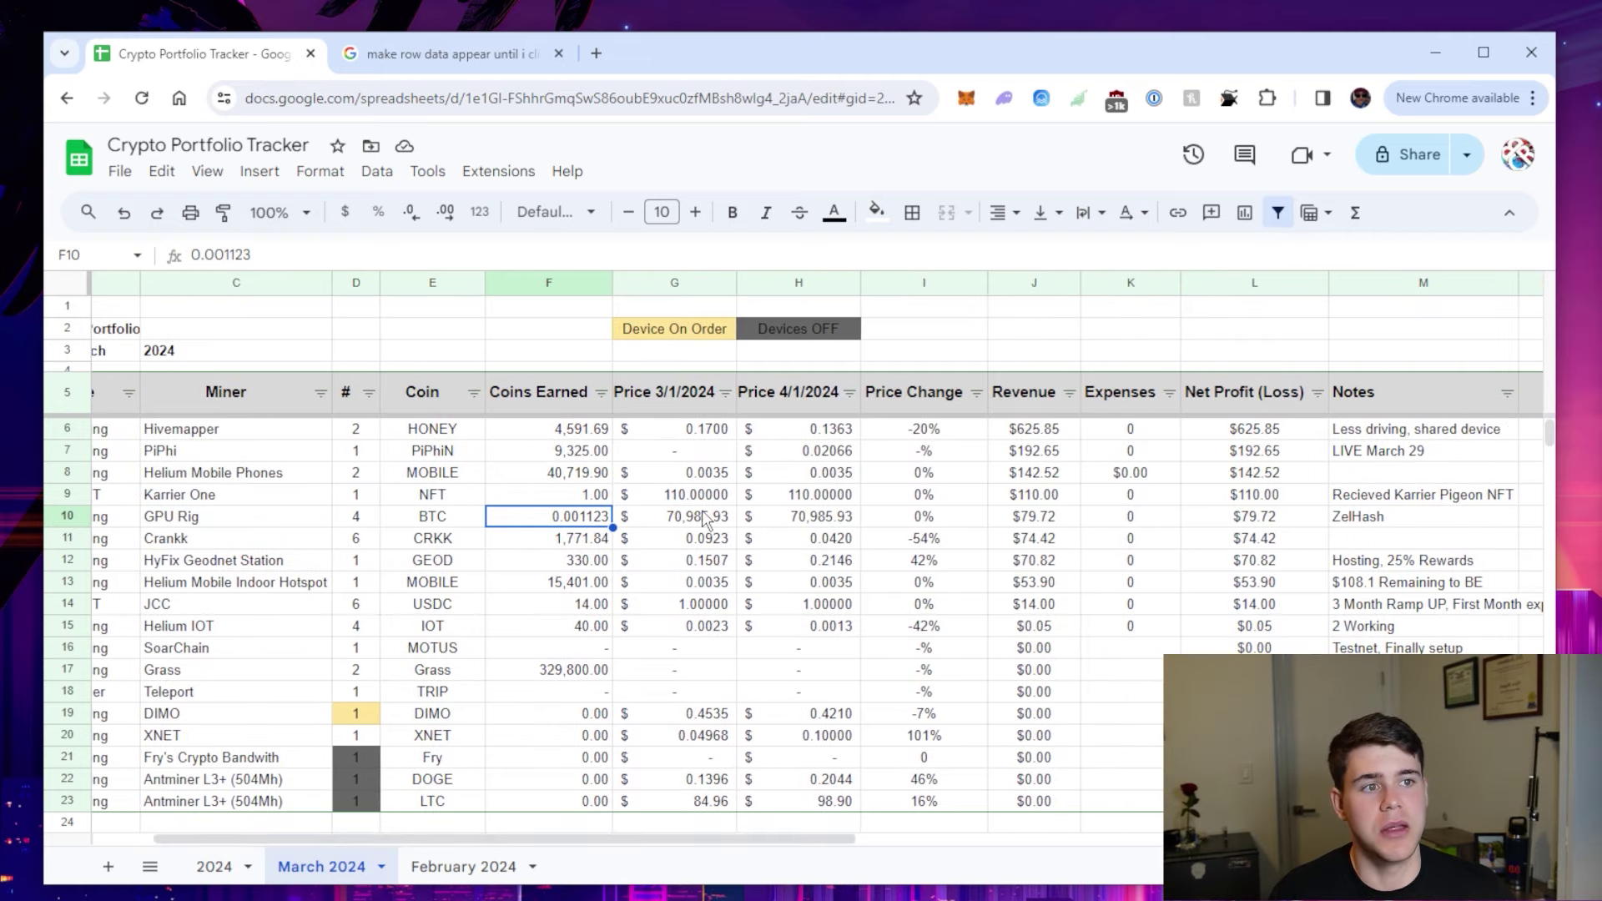
left_click(1032, 519)
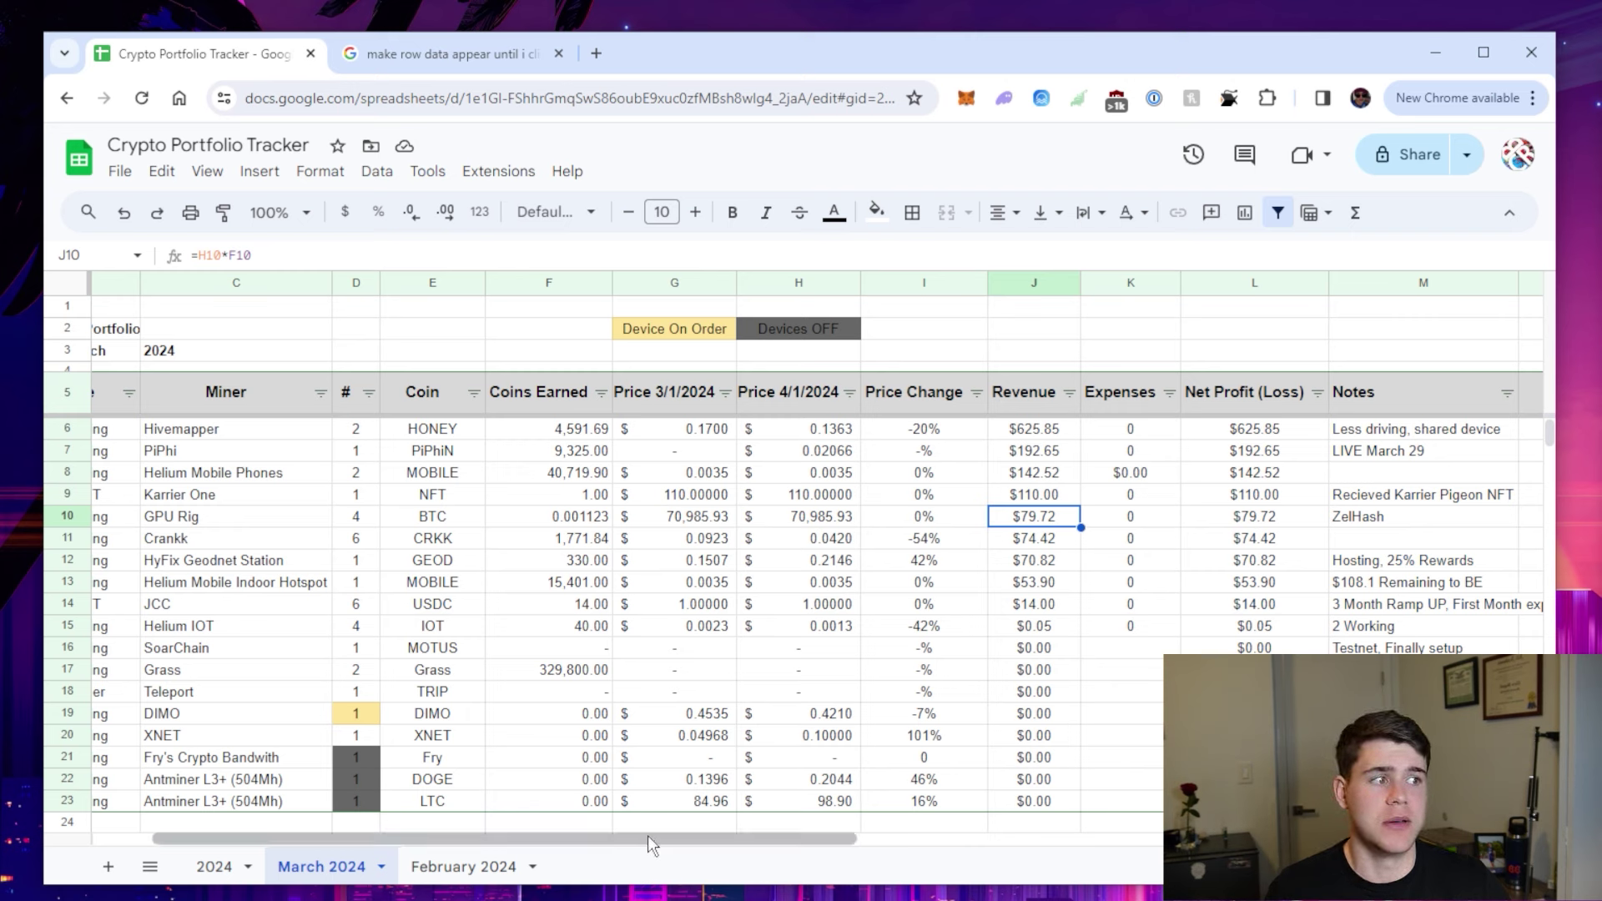
left_click(1422, 519)
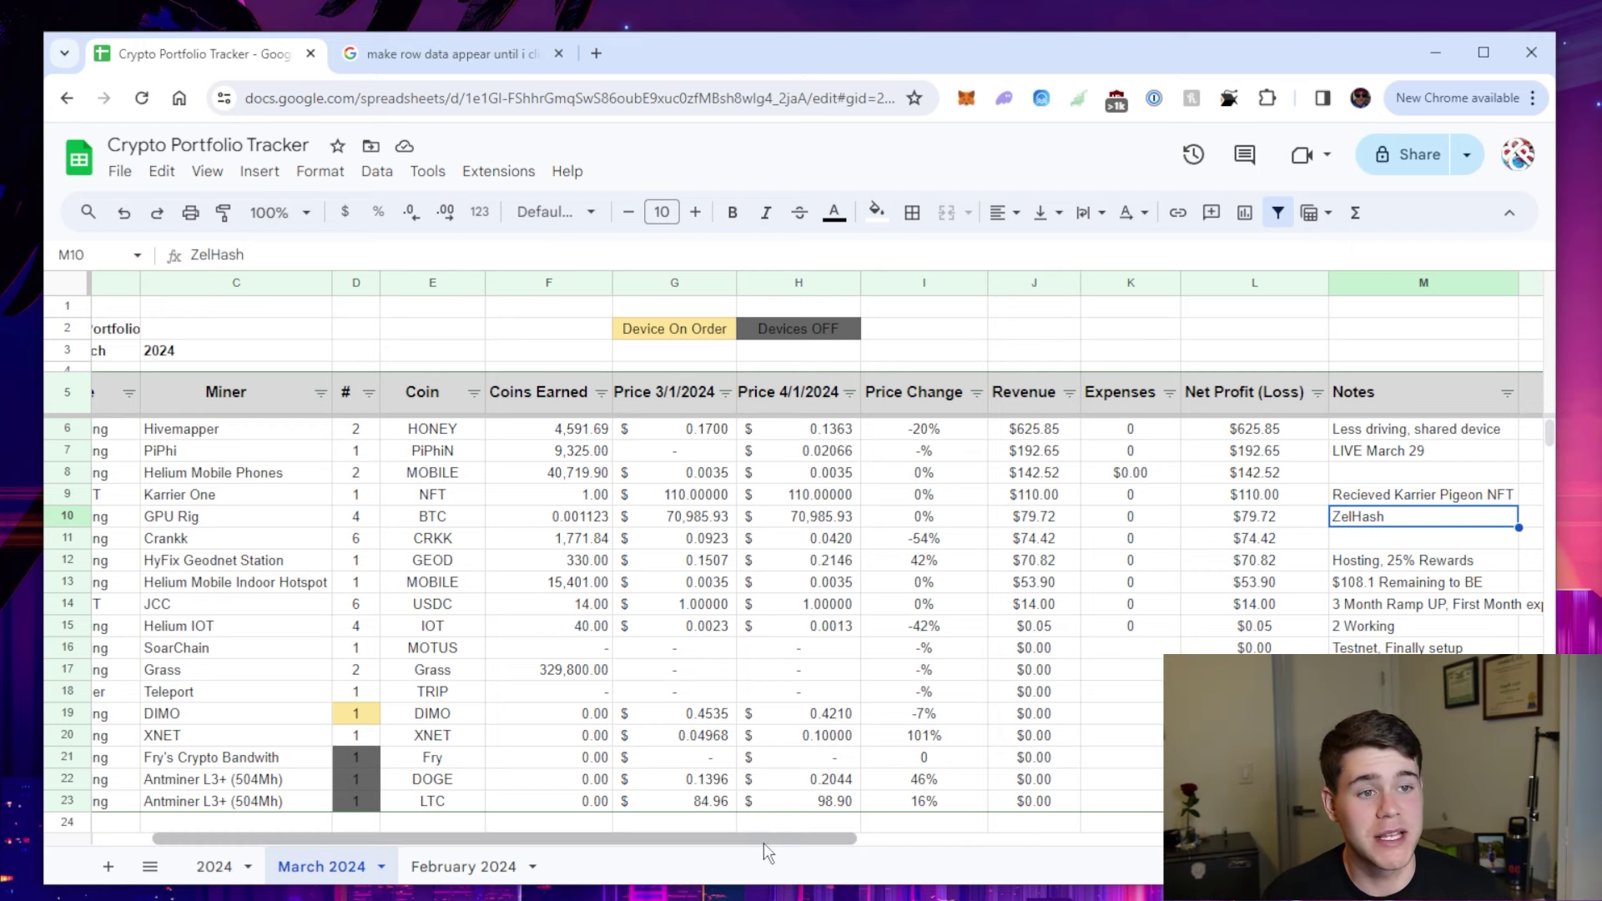
left_click(957, 524)
left_click(1028, 526)
left_click(1117, 527)
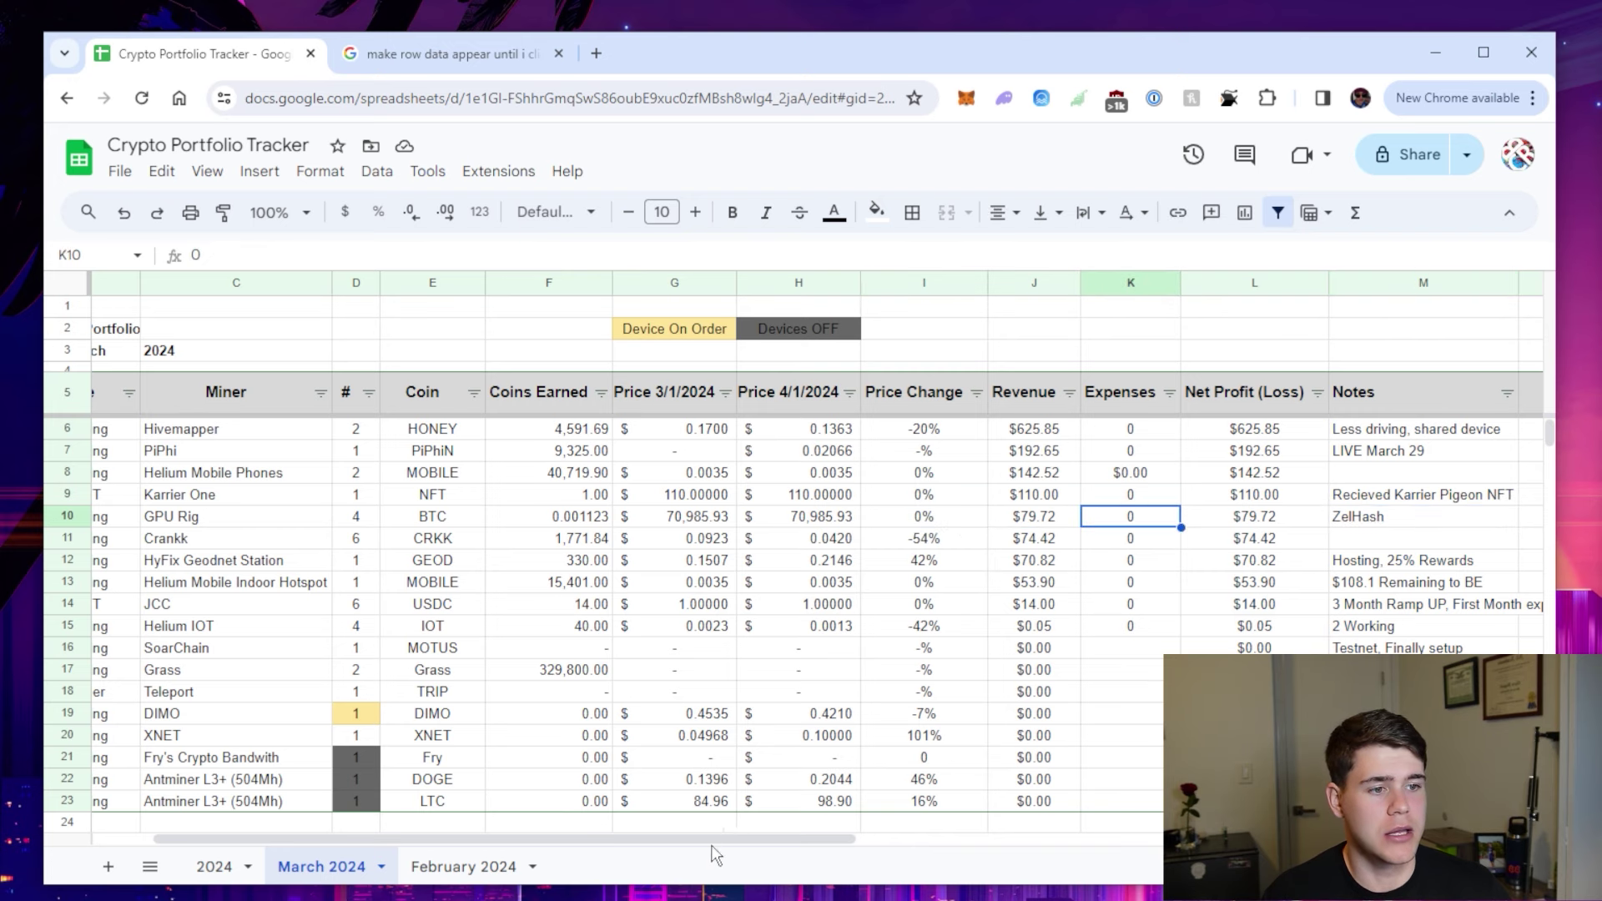
left_click_drag(715, 840, 652, 840)
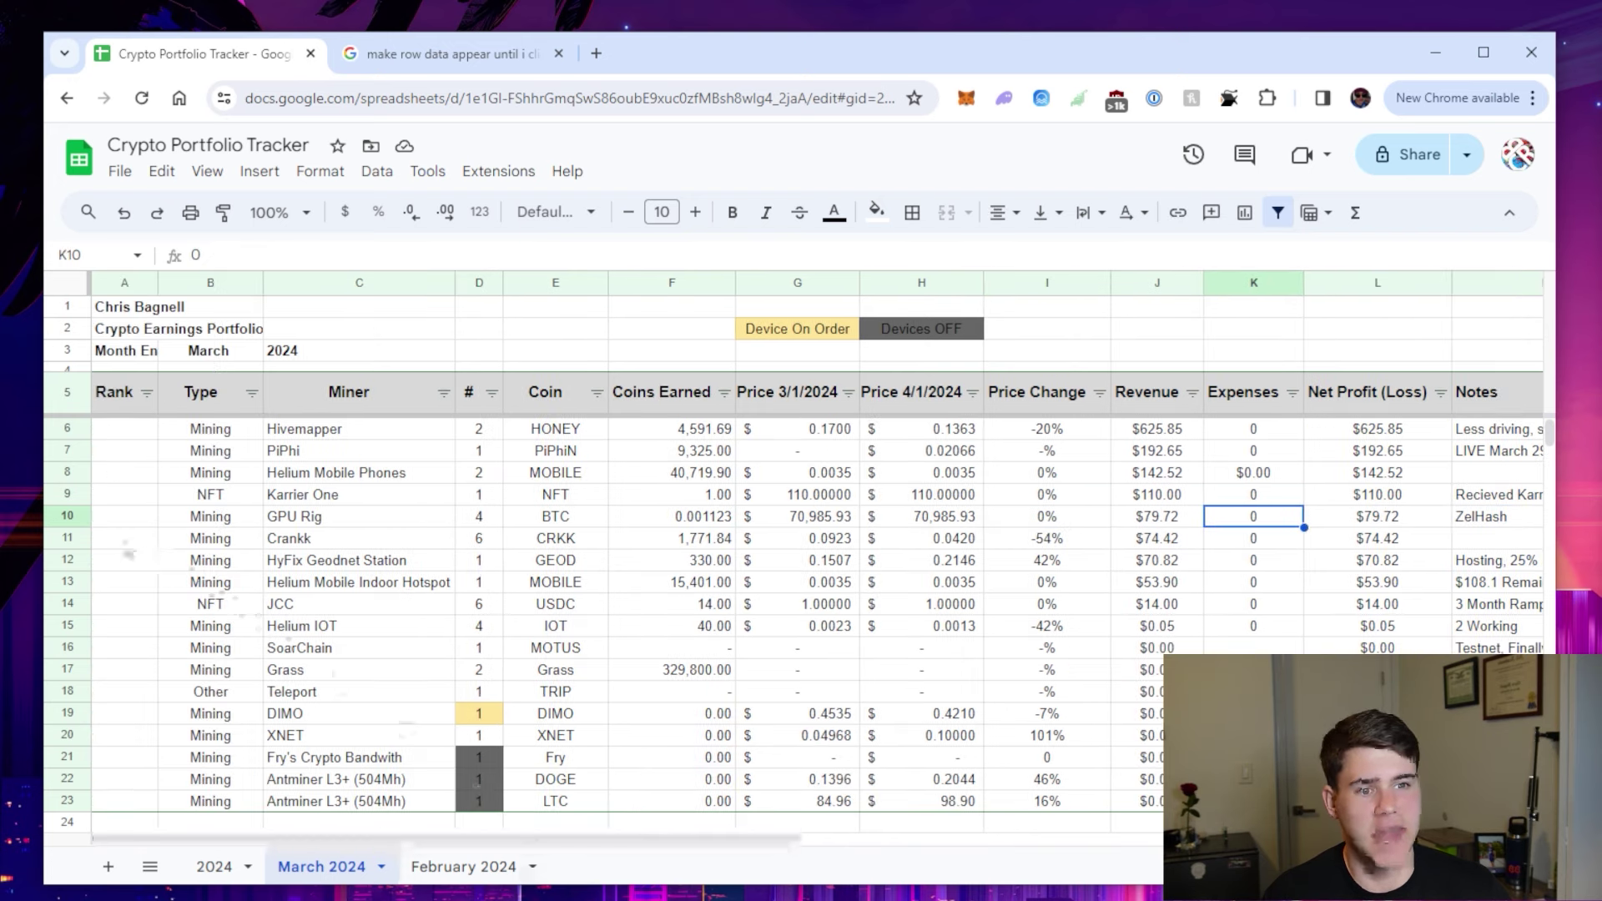
- Examine the Crankk row, including its price change and revenue
left_click(67, 539)
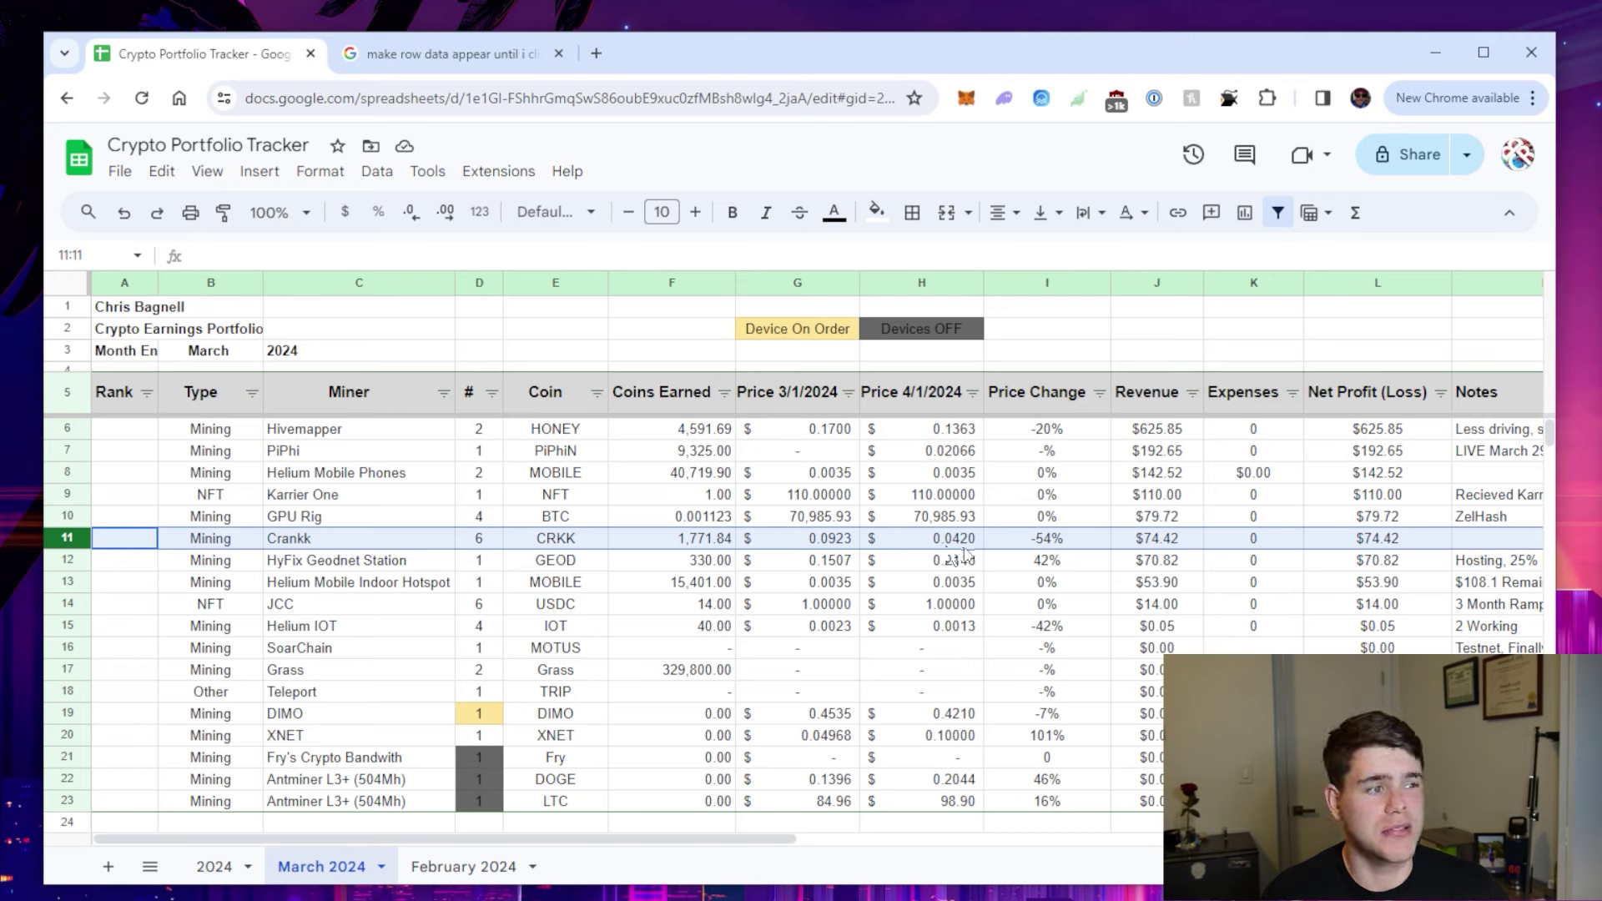
left_click(1187, 547)
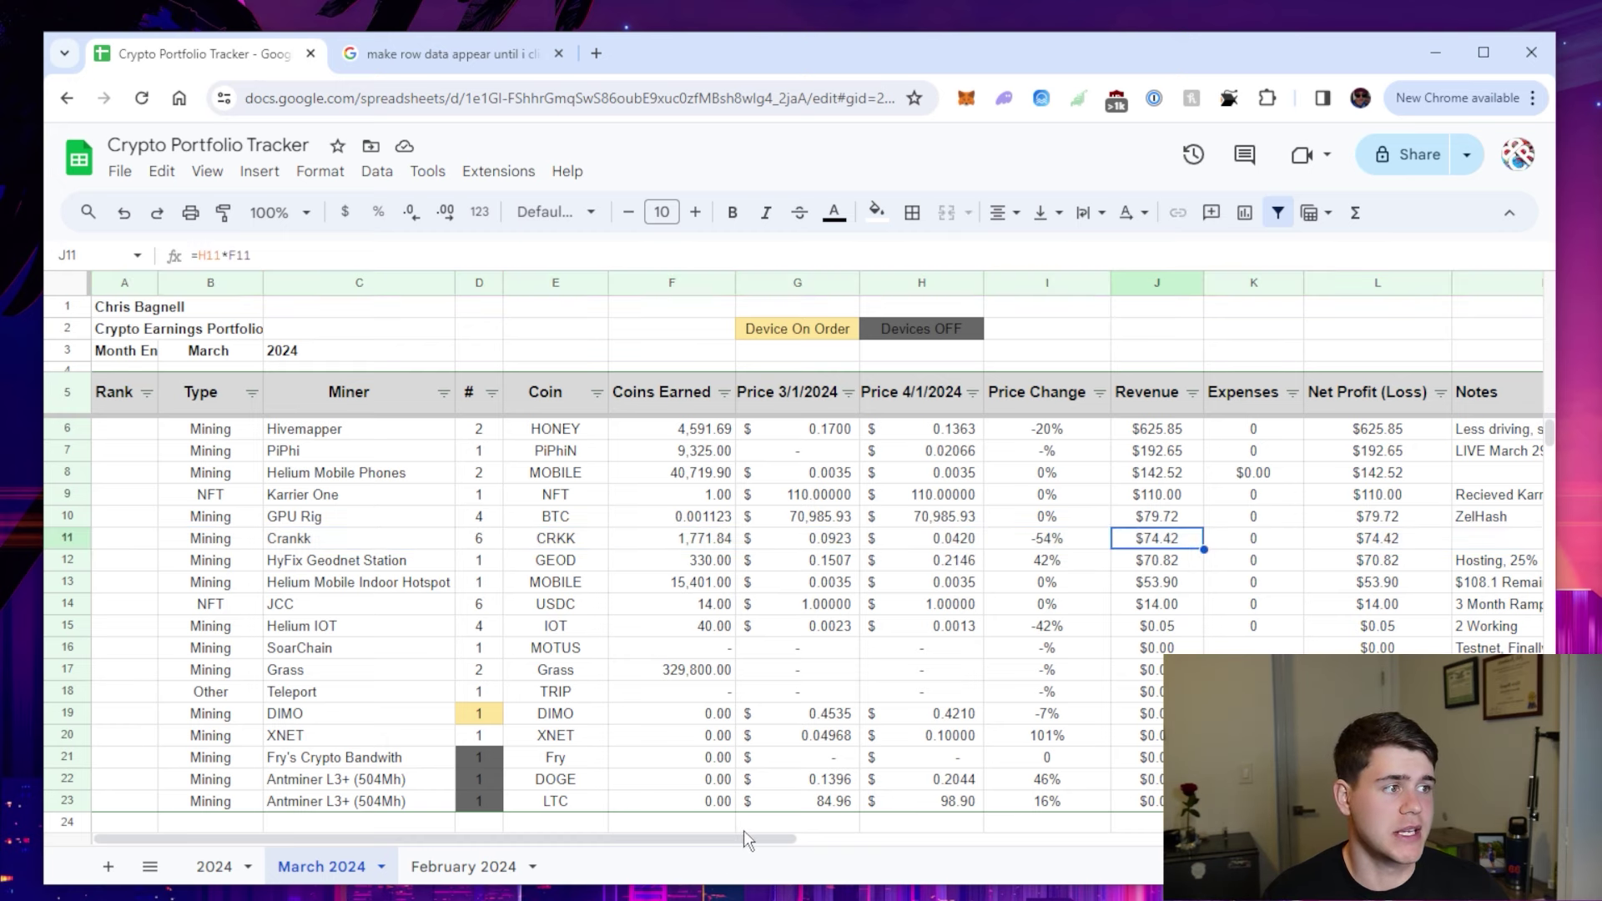
left_click_drag(756, 834, 725, 846)
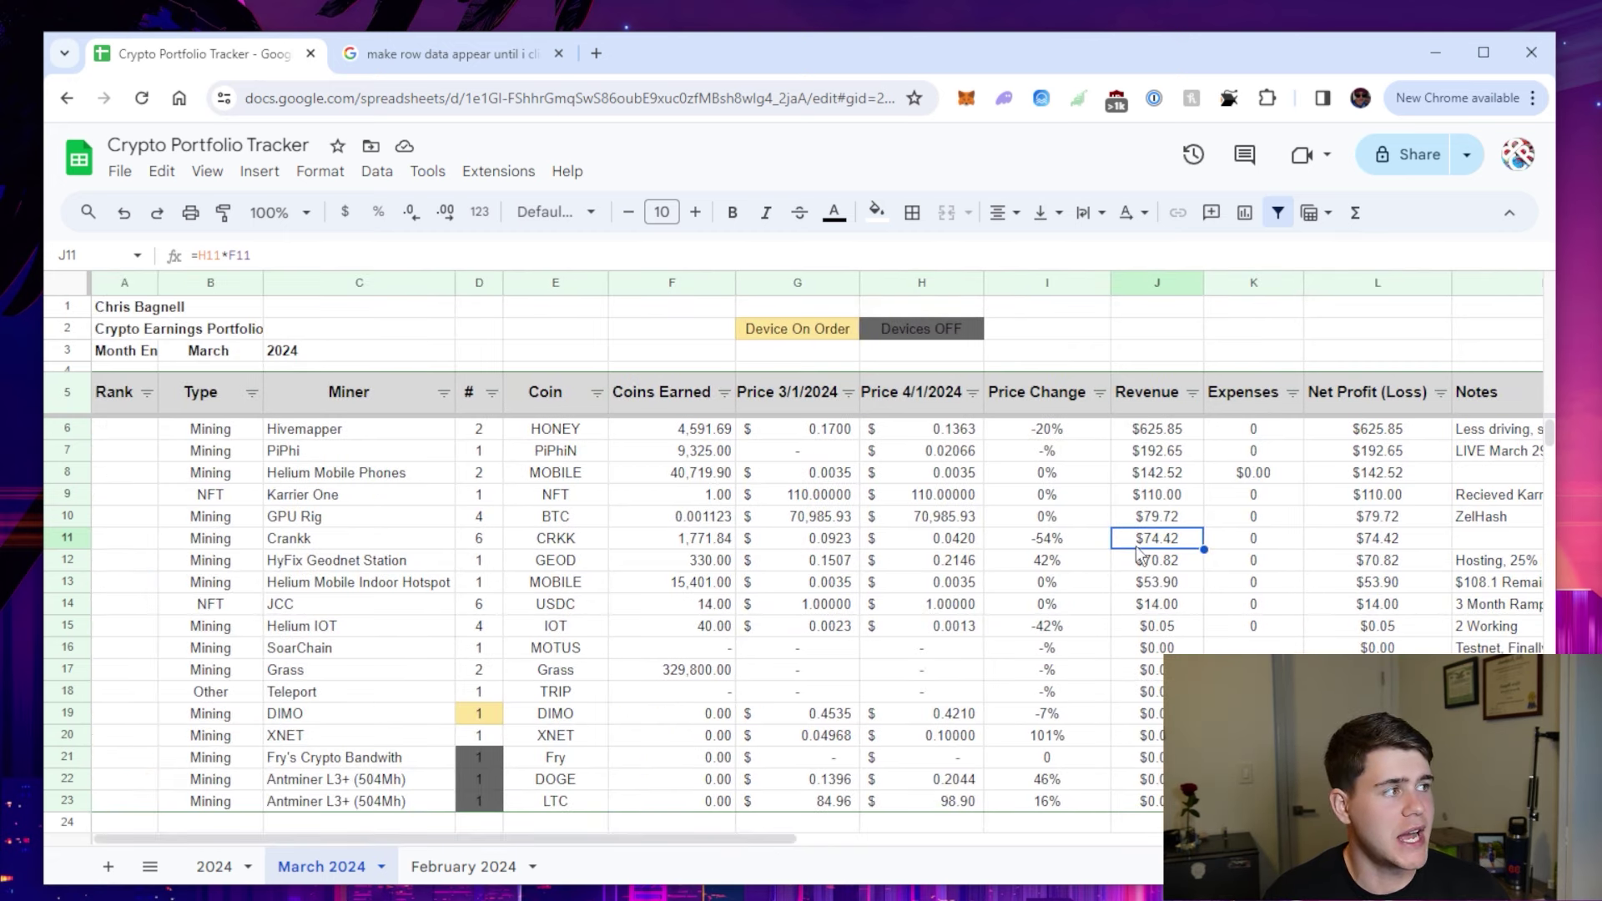
left_click(78, 535)
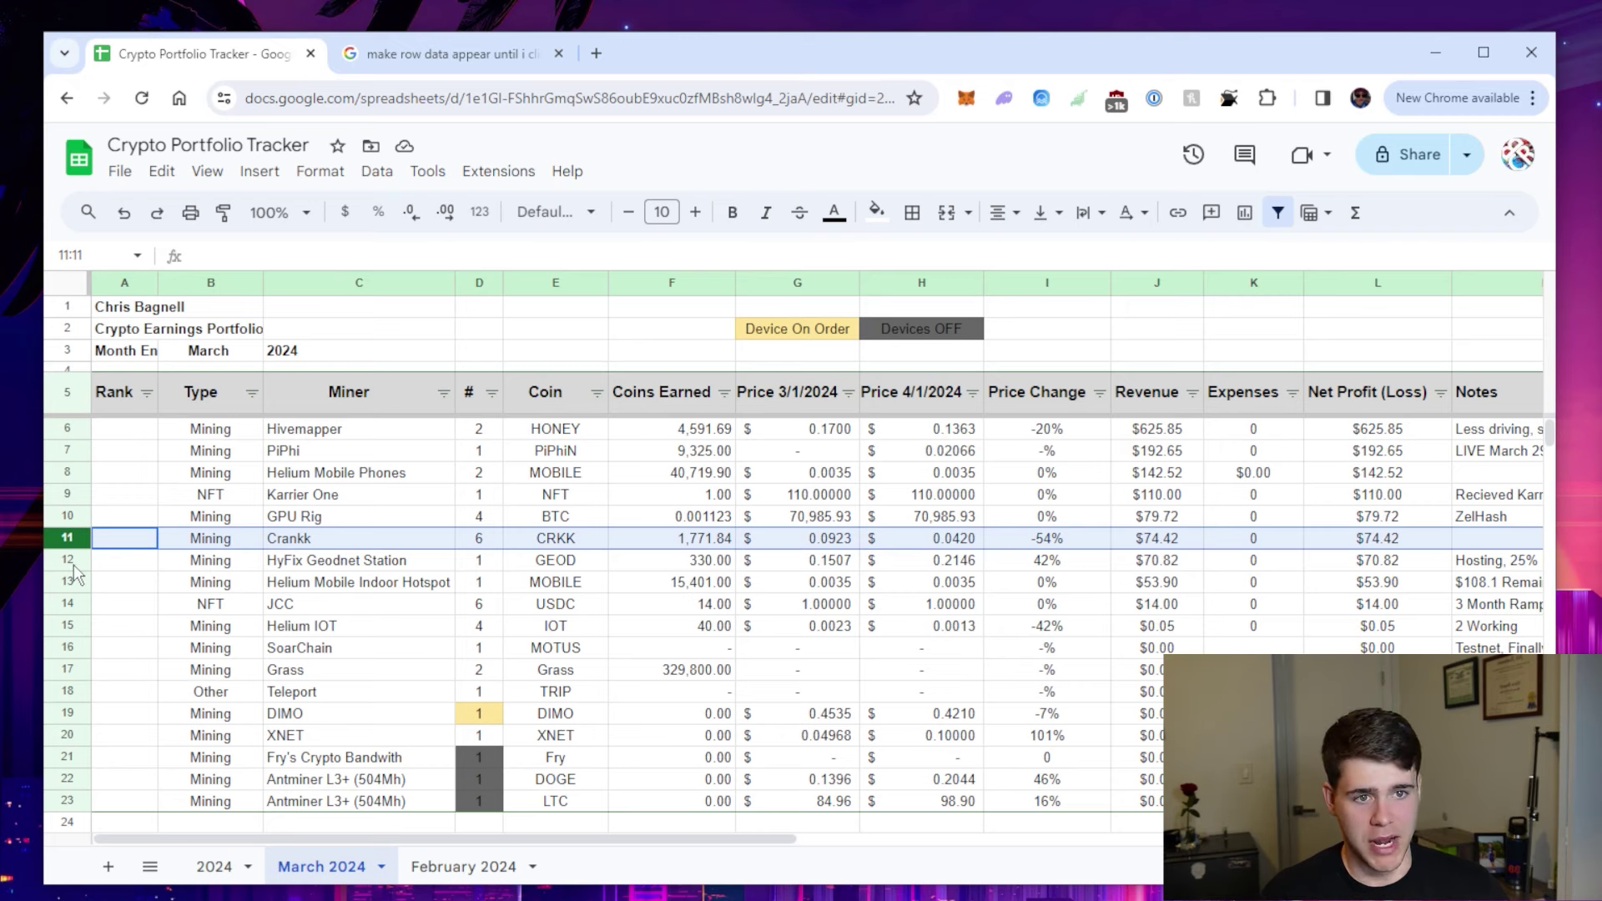
- Examine the HyFix Geodnet Station row, checking its coins earned, hosting note and revenue
left_click(73, 562)
left_click_drag(596, 843, 647, 843)
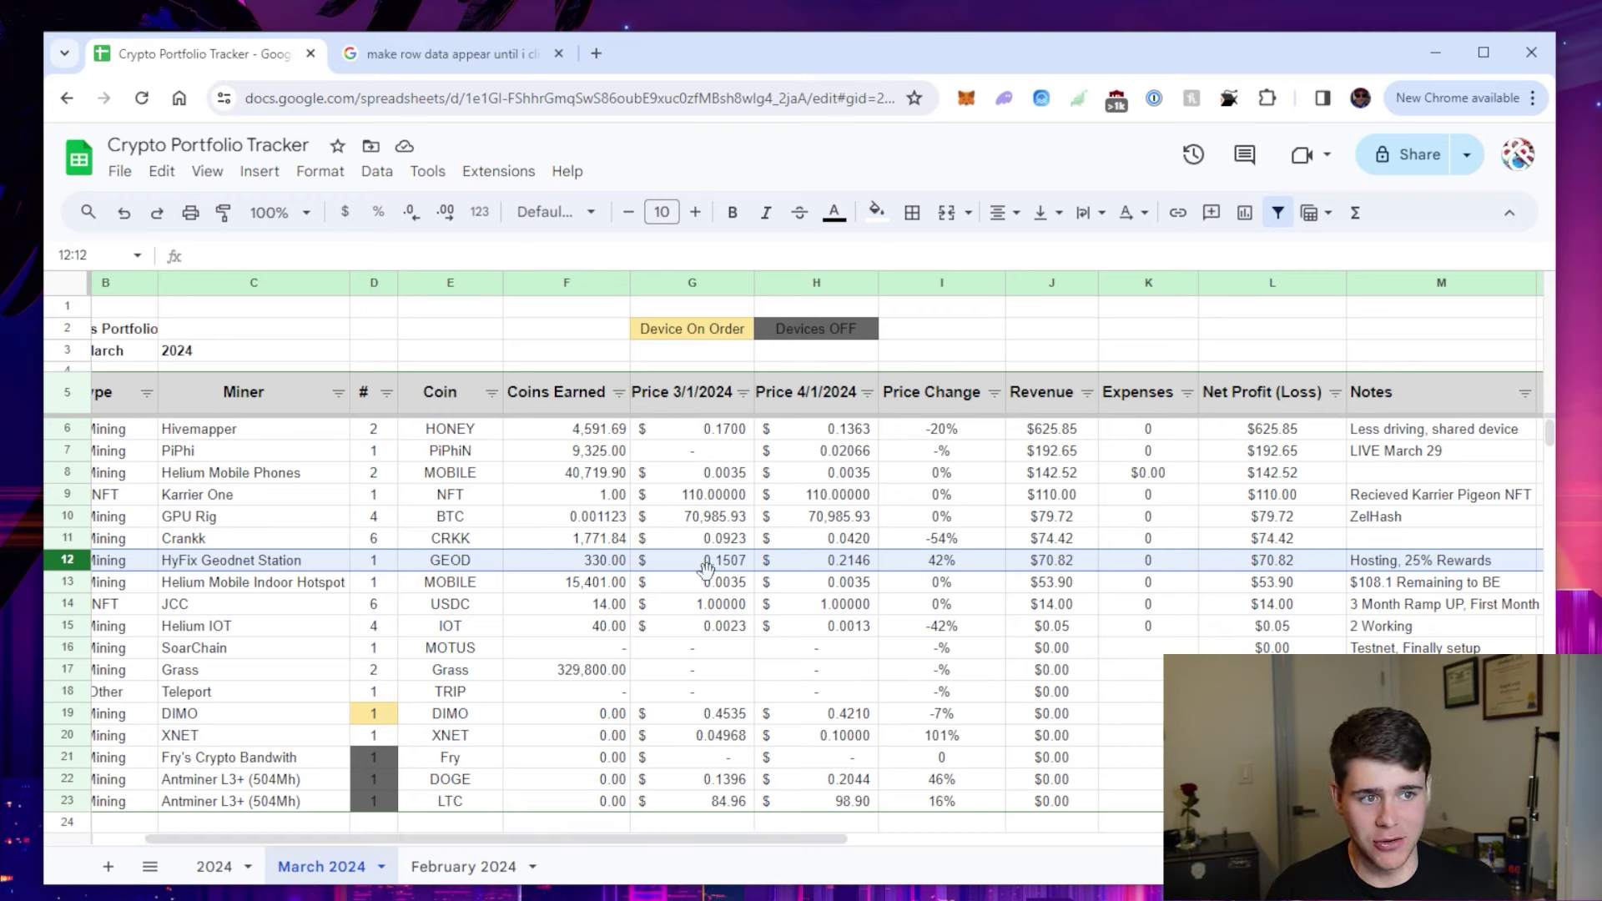
left_click(618, 566)
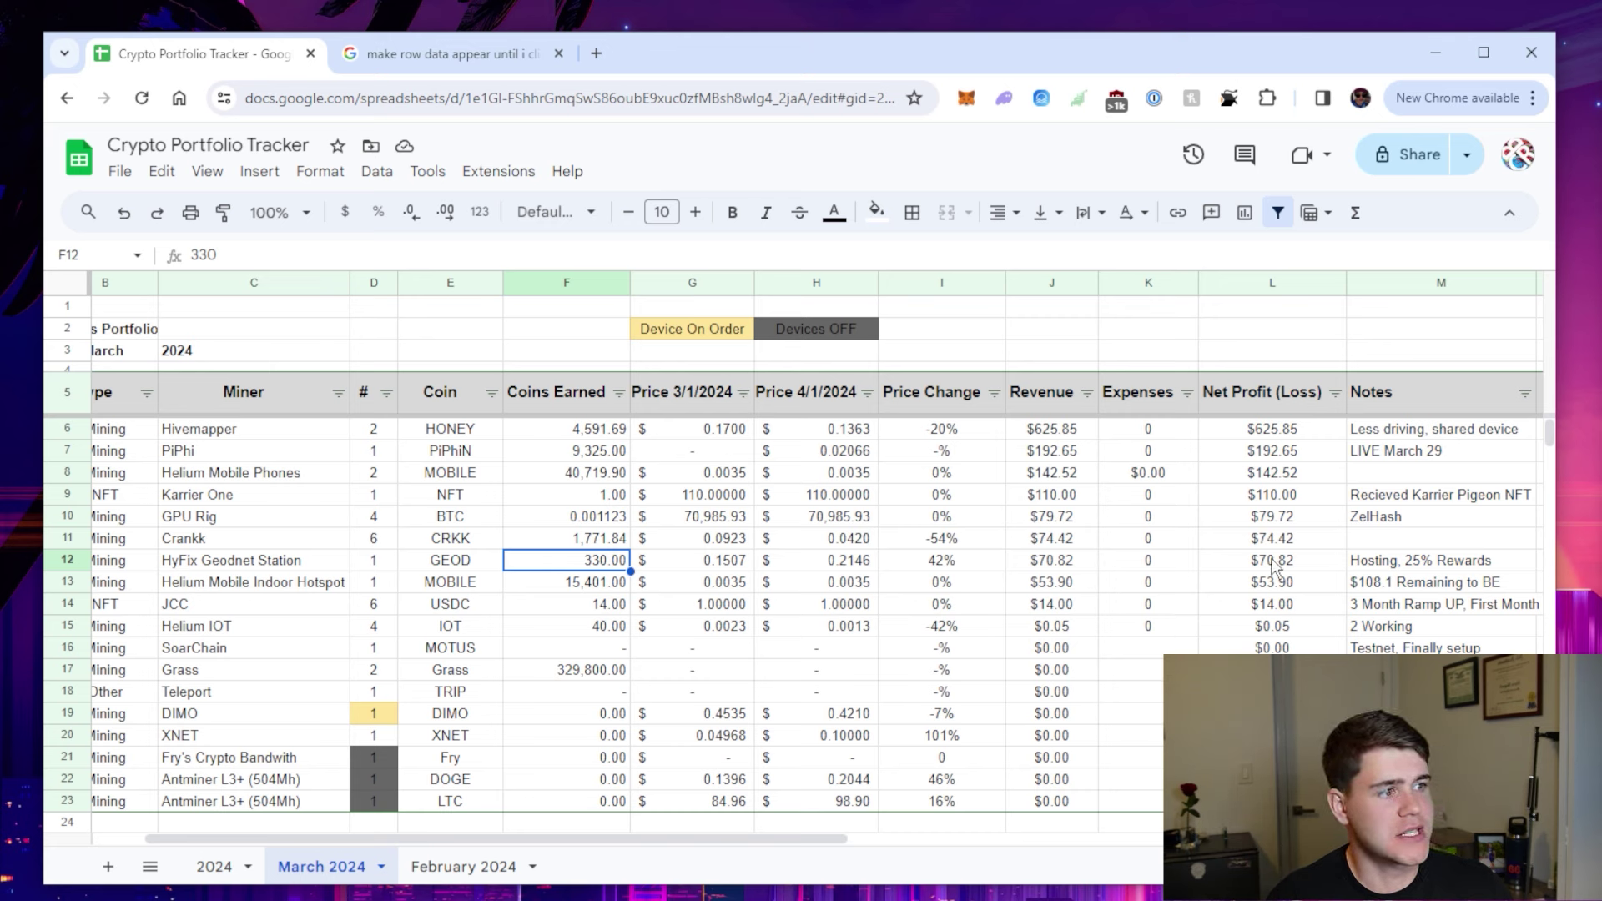
left_click(1382, 567)
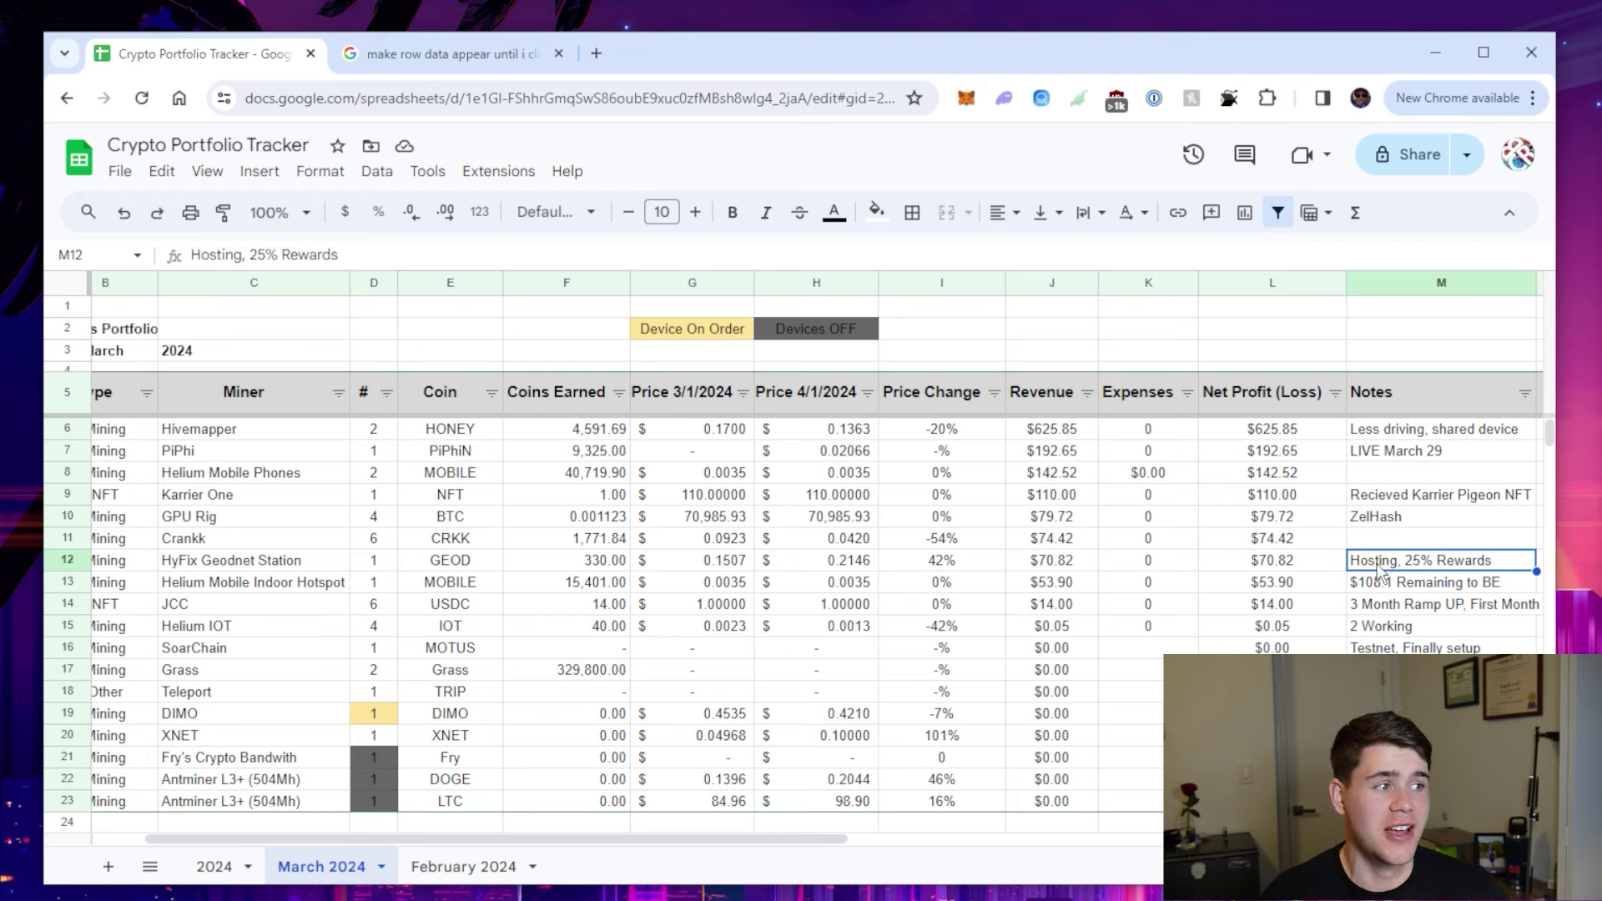
left_click(1060, 567)
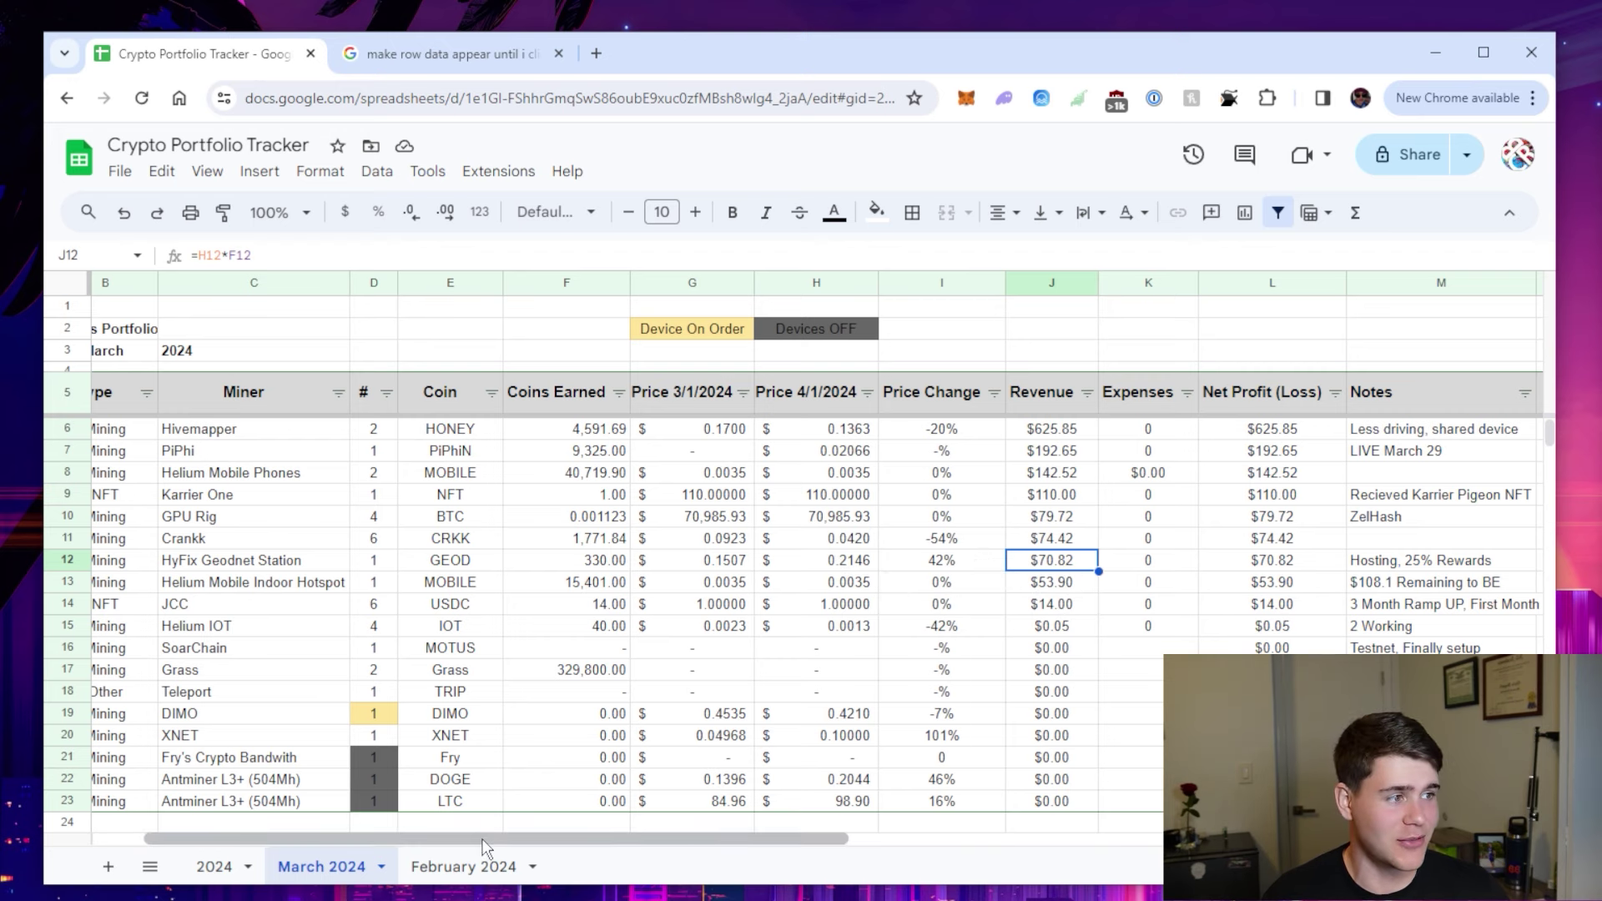
left_click_drag(484, 844, 359, 839)
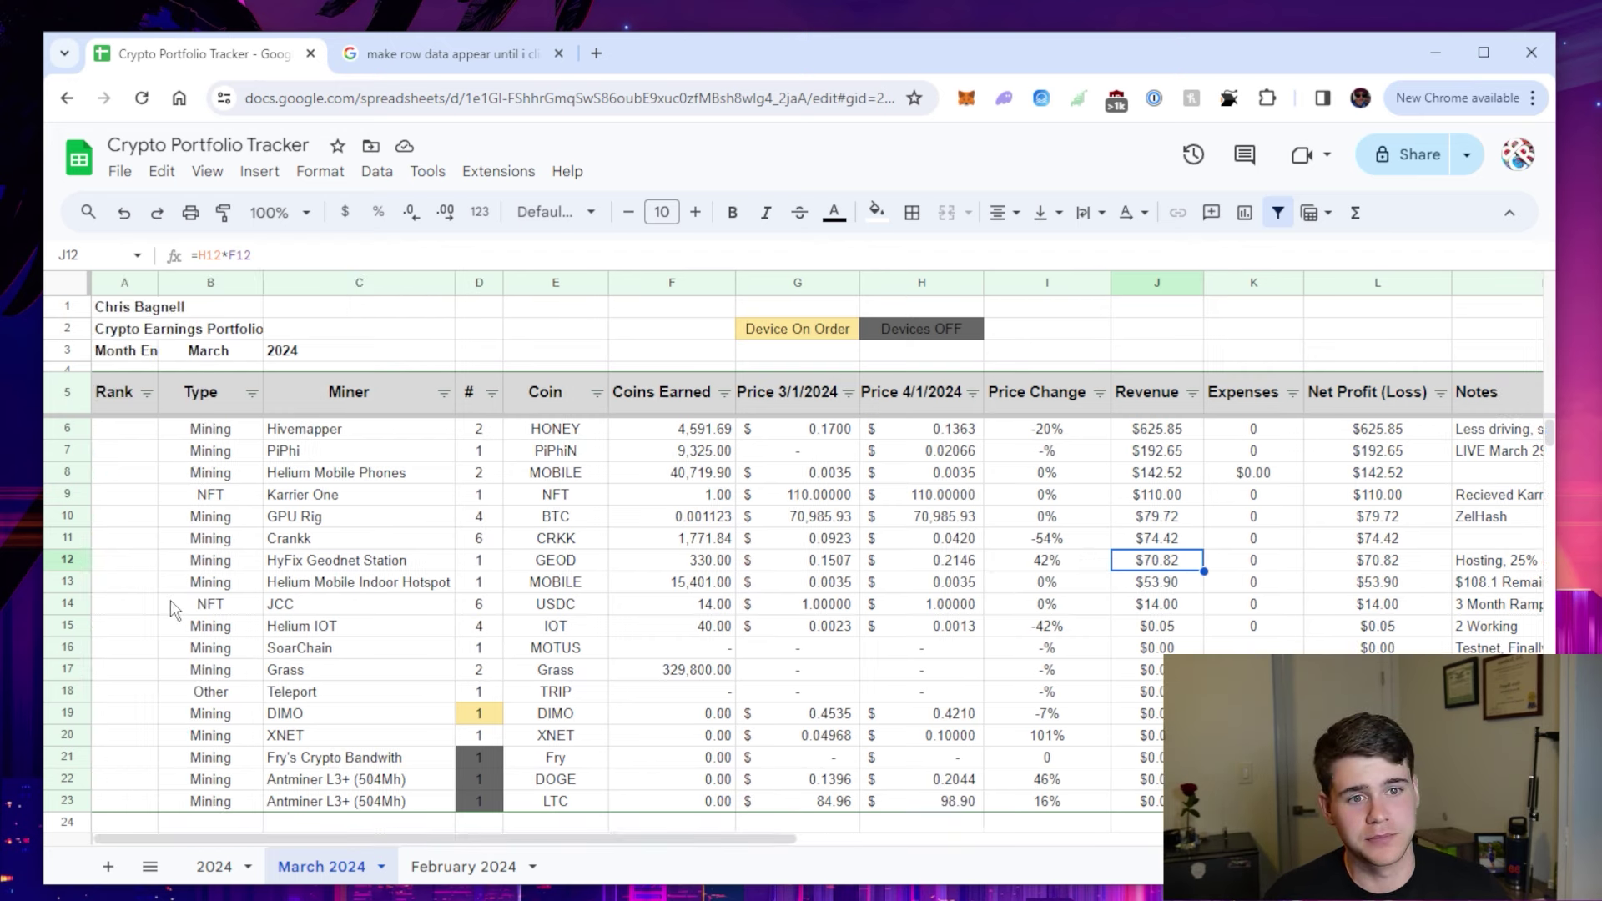
- Examine the Helium Mobile Indoor Hotspot row, including its note on the amount remaining to break even
left_click(74, 582)
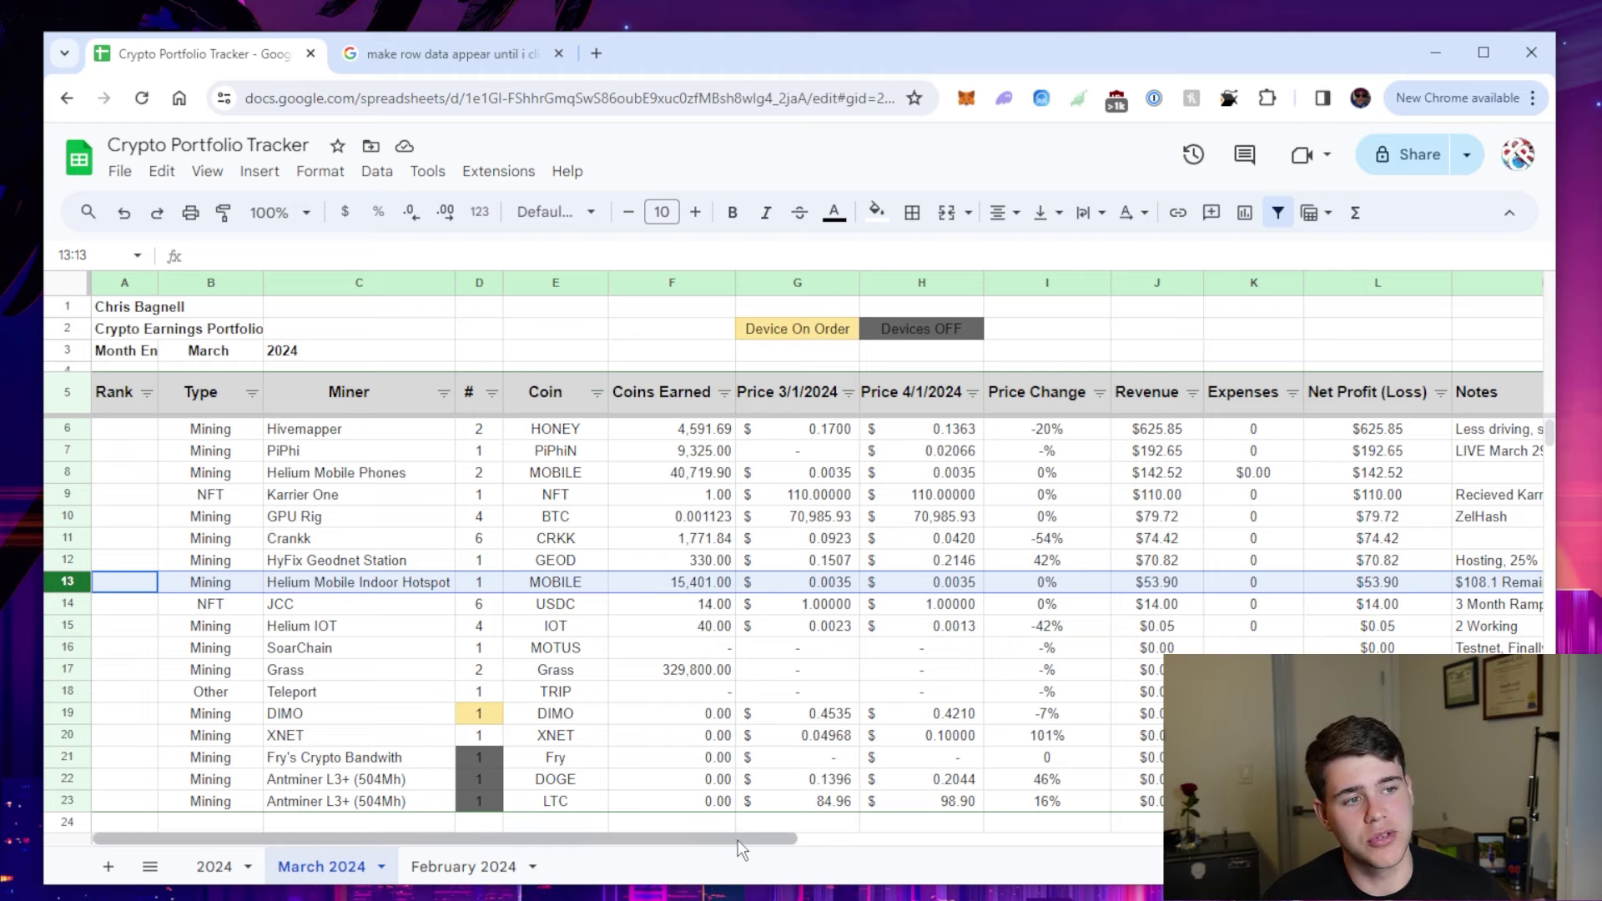
left_click_drag(738, 840, 835, 836)
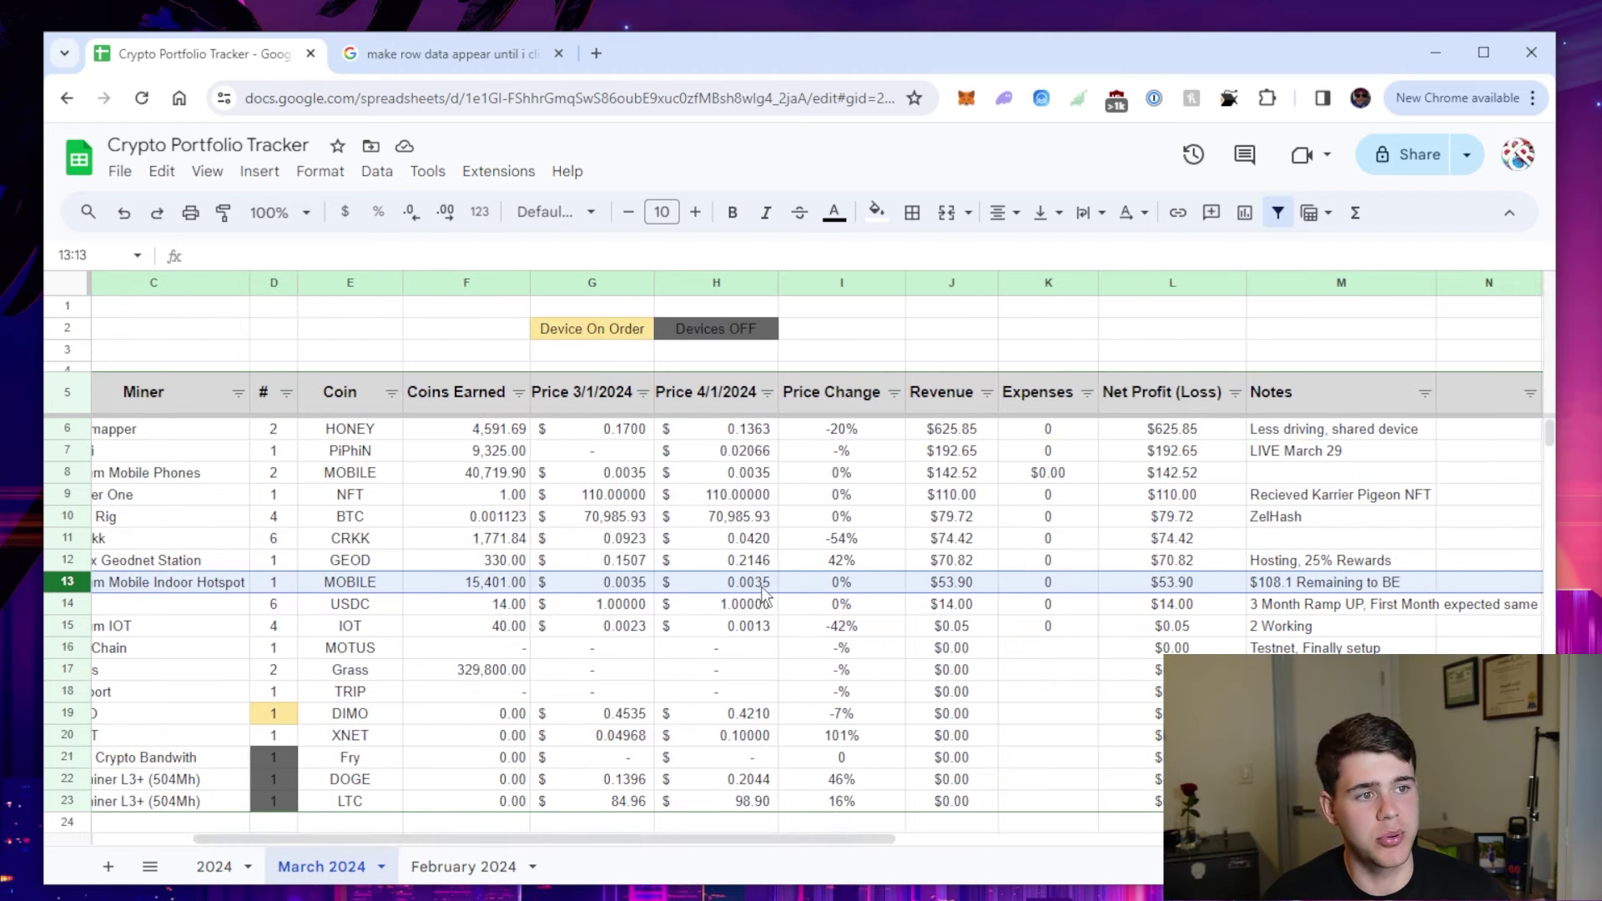
left_click(1302, 586)
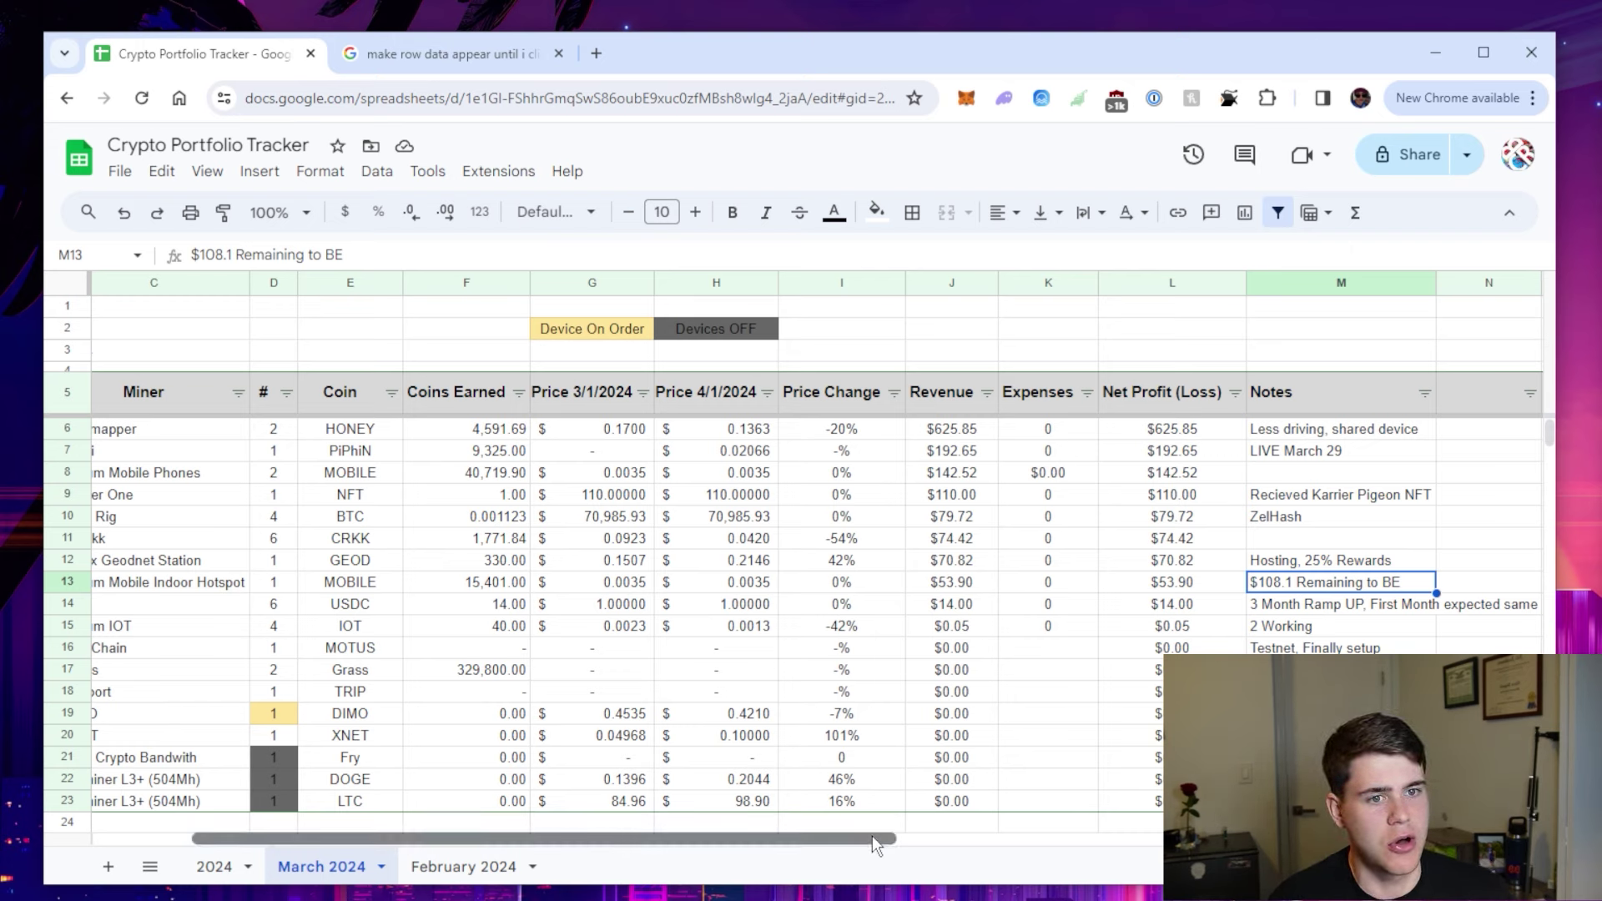
- Examine the JCC NFT row, checking its ramp-up note and net profit
left_click_drag(873, 835, 775, 834)
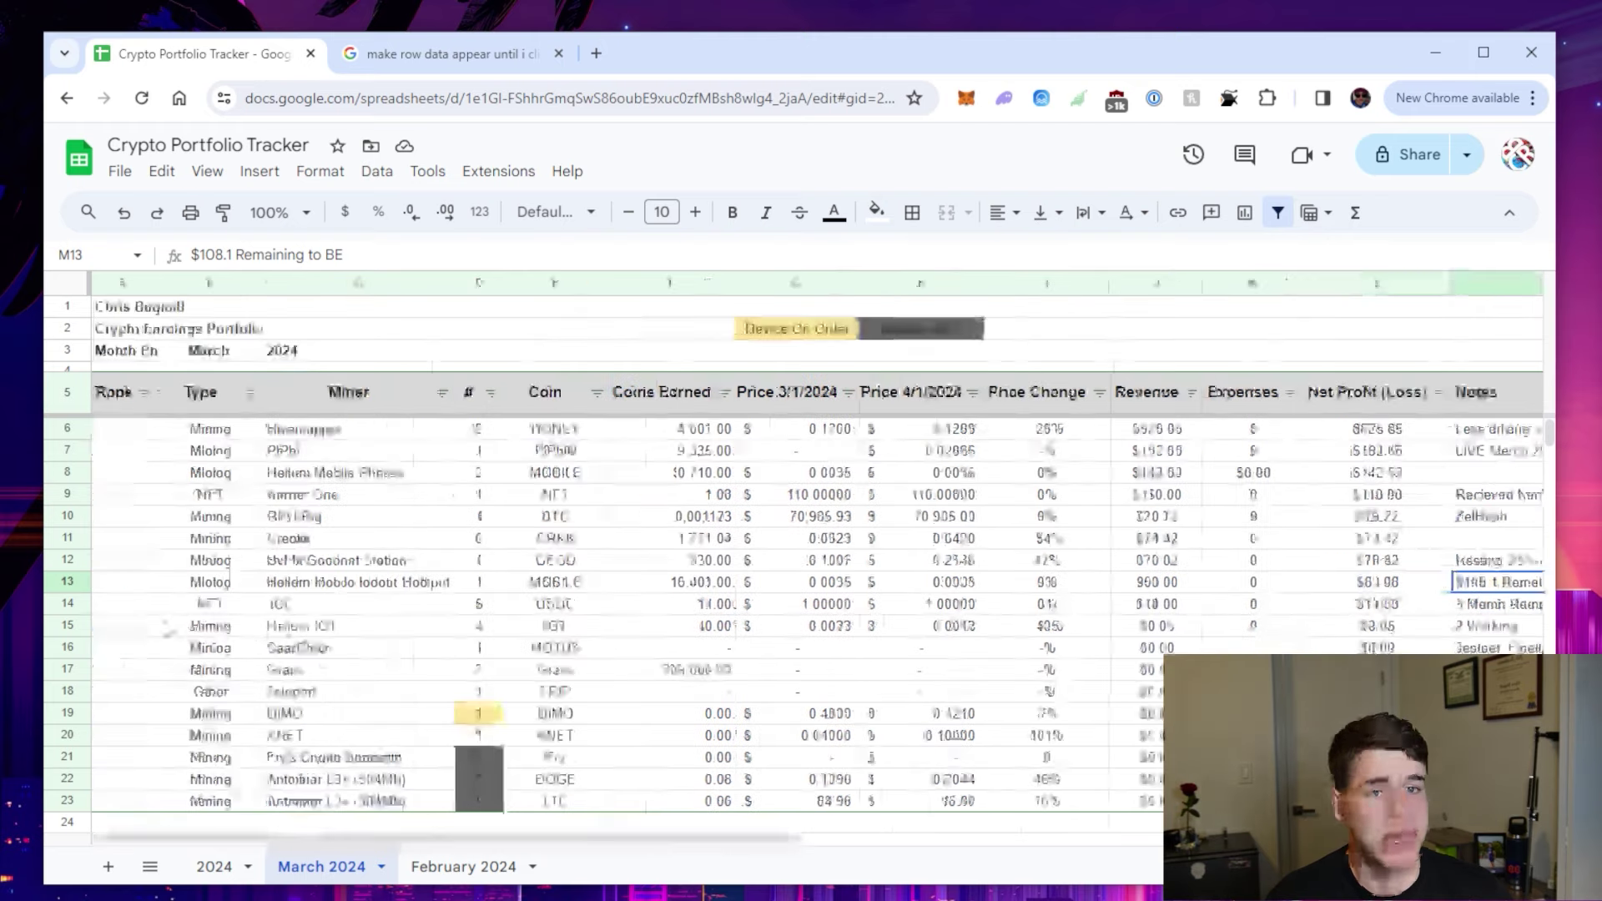
left_click(67, 604)
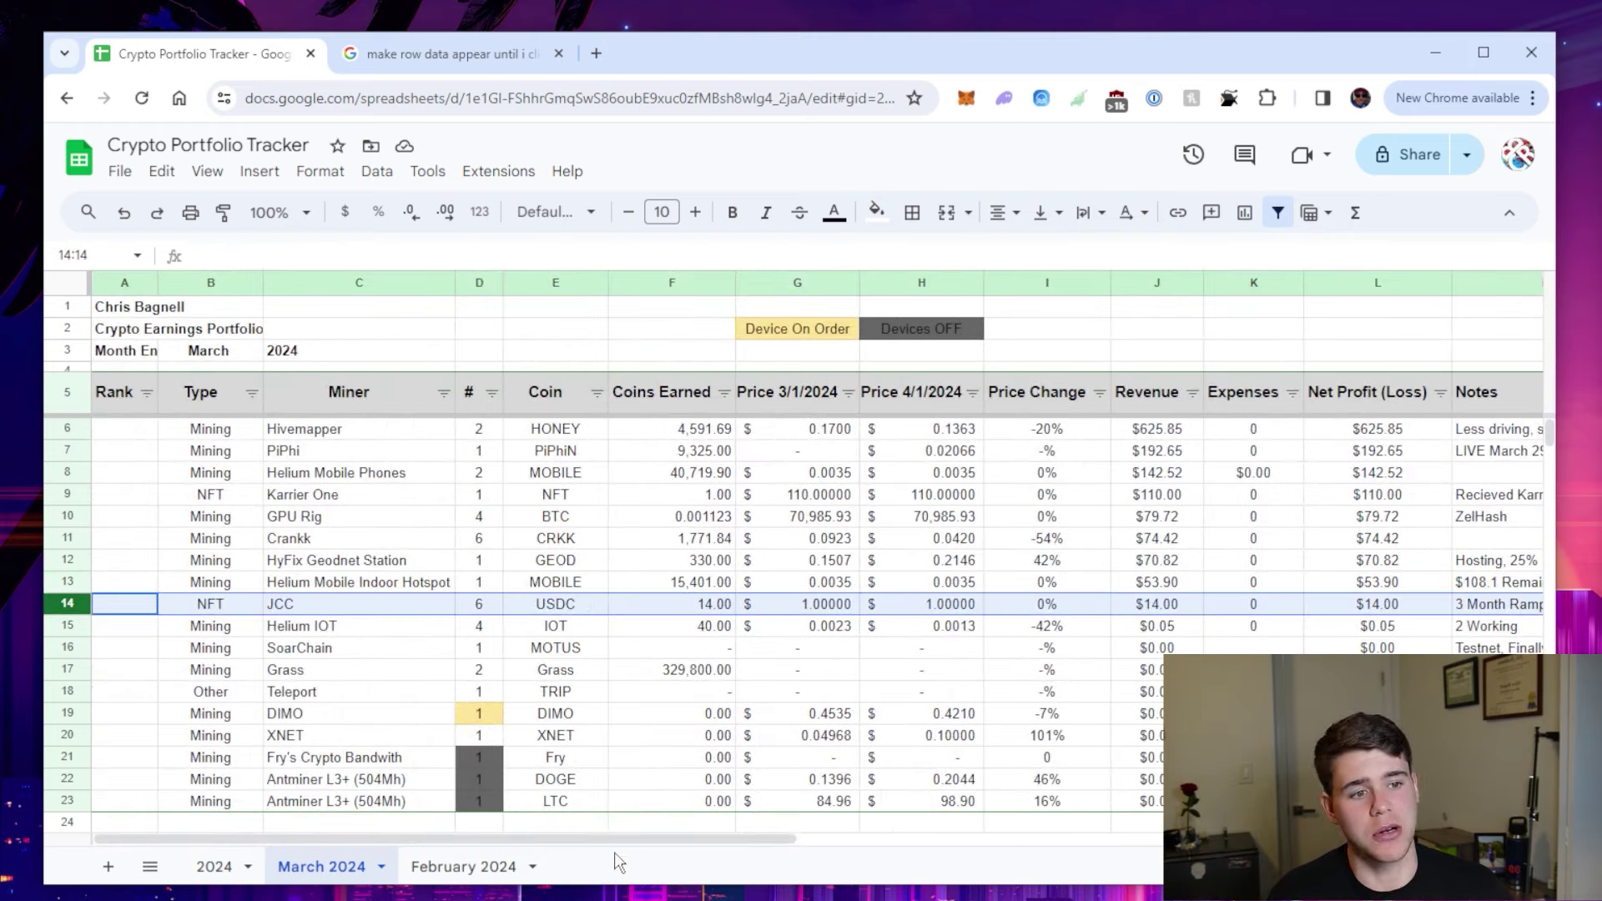
left_click_drag(626, 839, 770, 839)
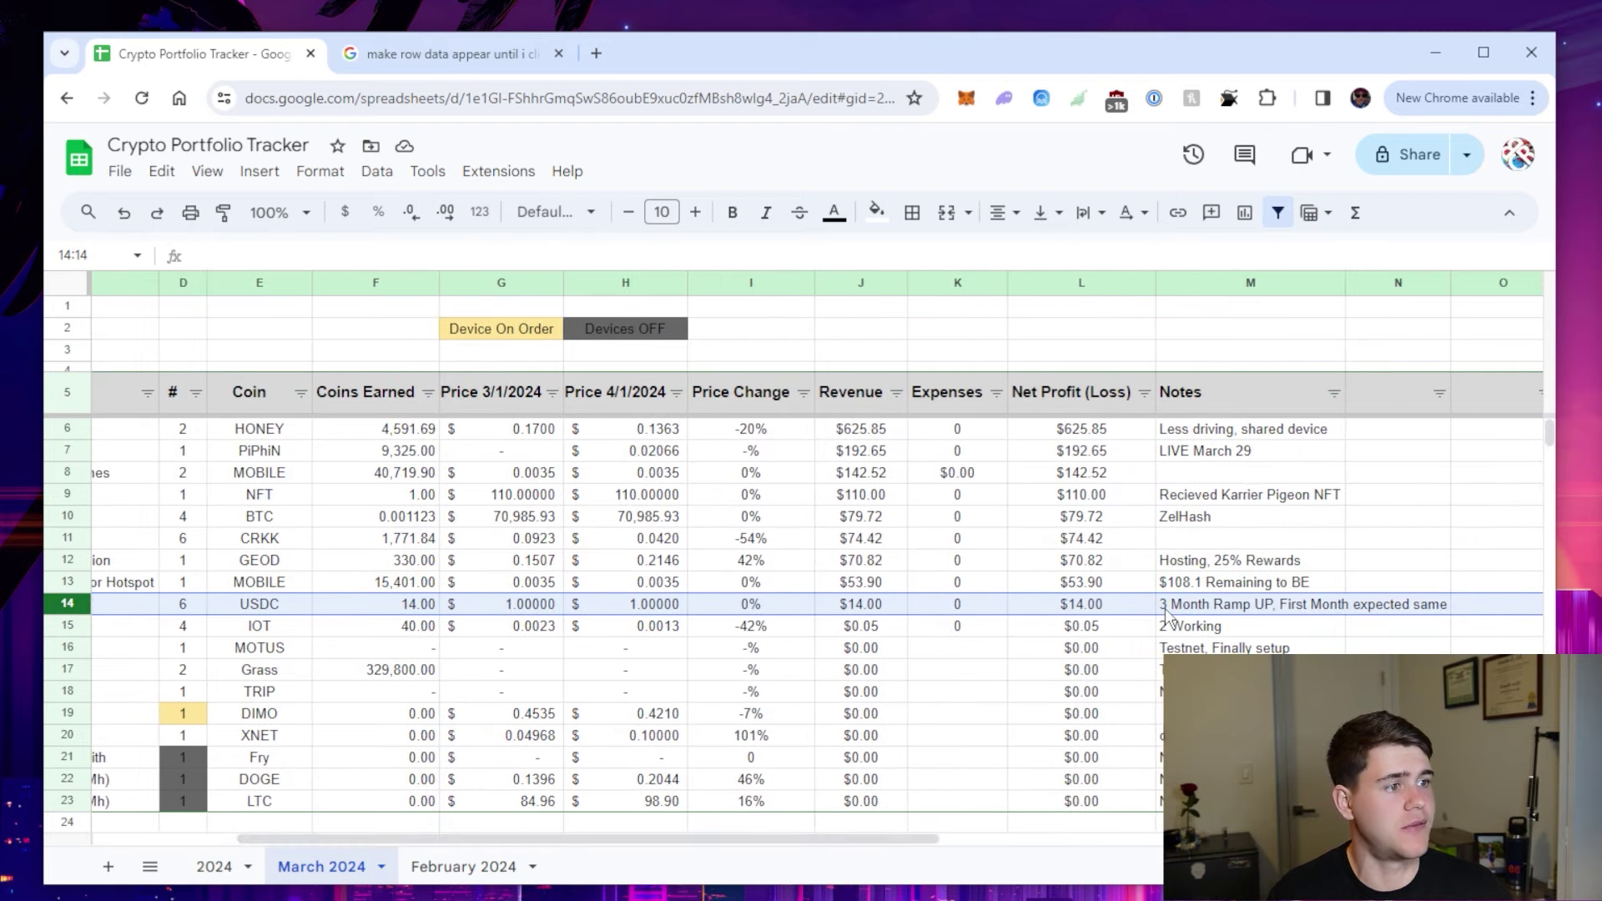
left_click(1167, 611)
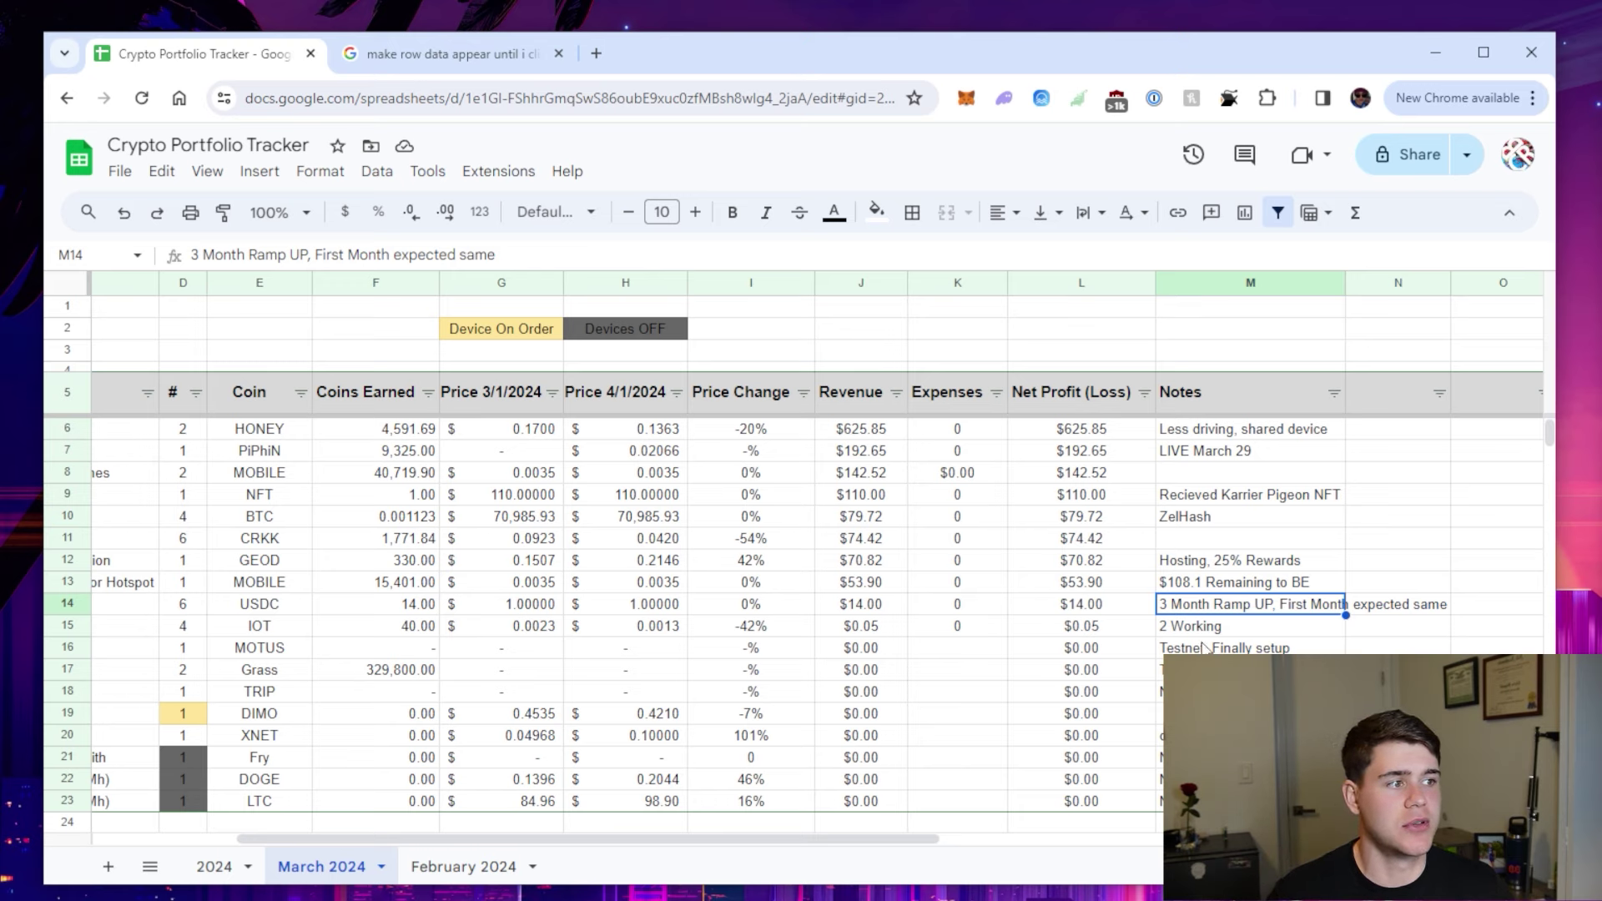
left_click(1093, 610)
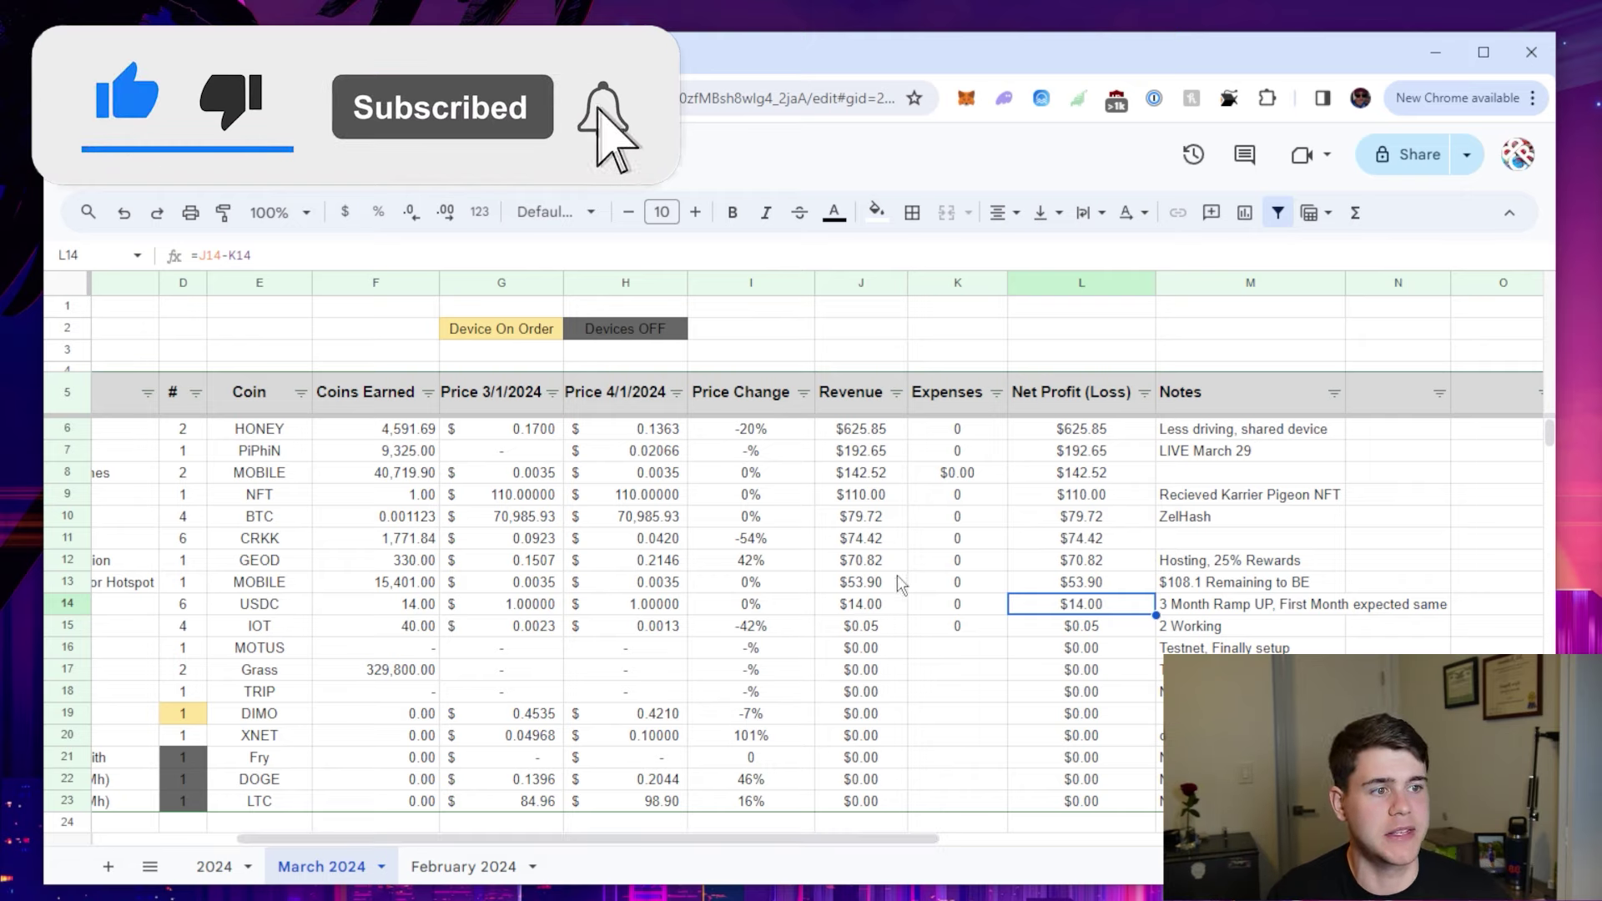
- Examine the Helium IOT row, checking its device count, coin, notes and revenue, and glance at the monthly totals below
left_click_drag(766, 841, 699, 868)
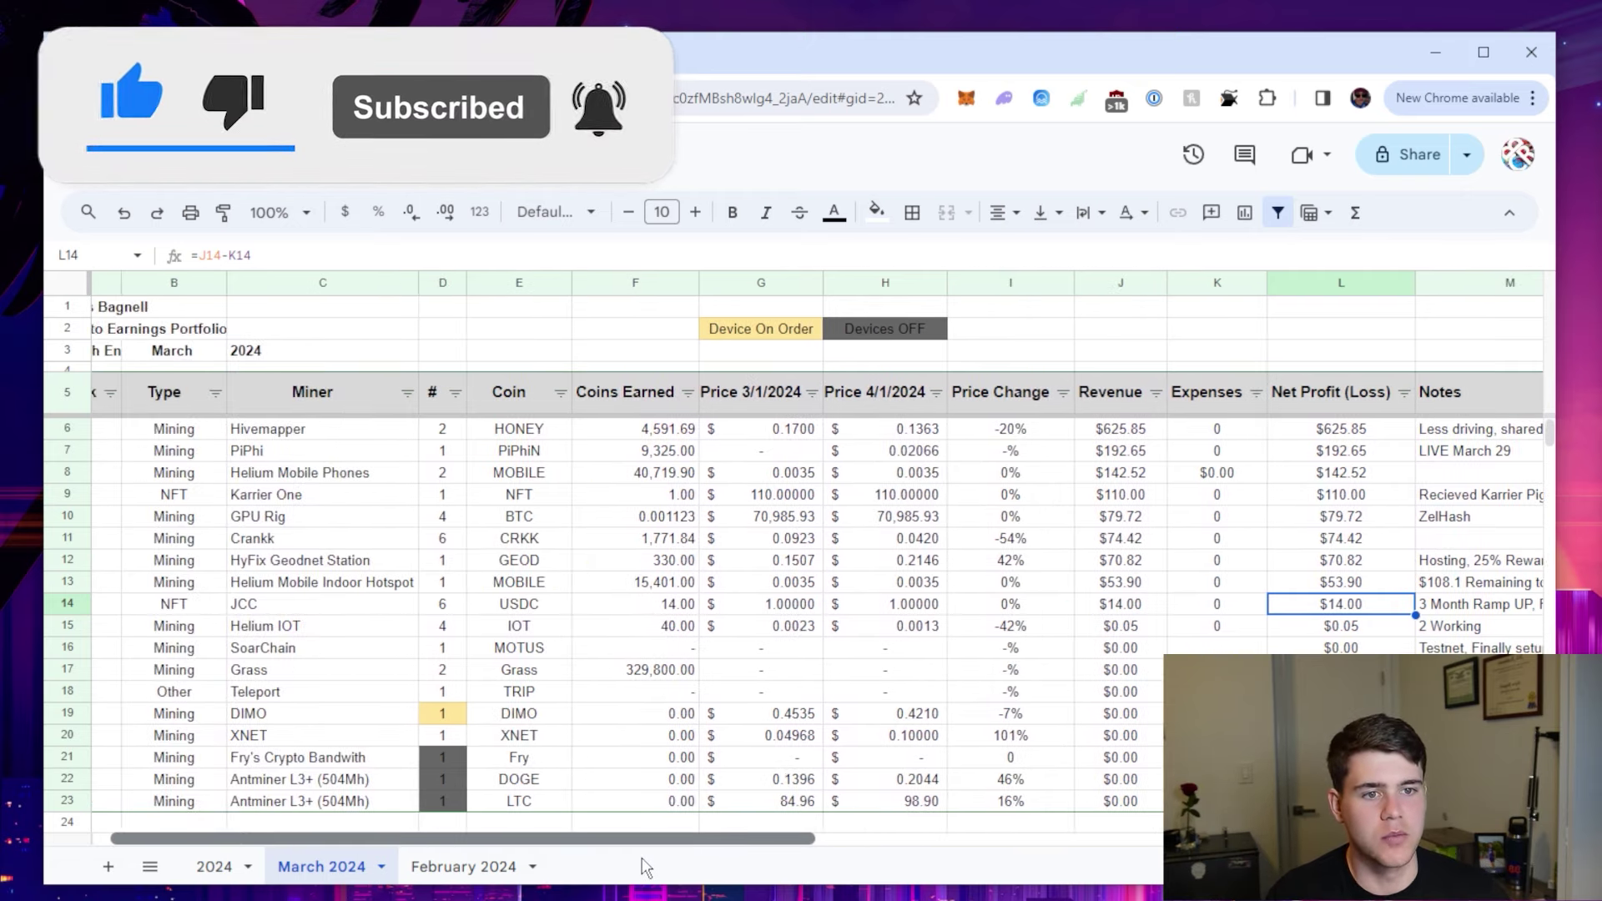
scroll(645, 867, "left", 1)
left_click(69, 626)
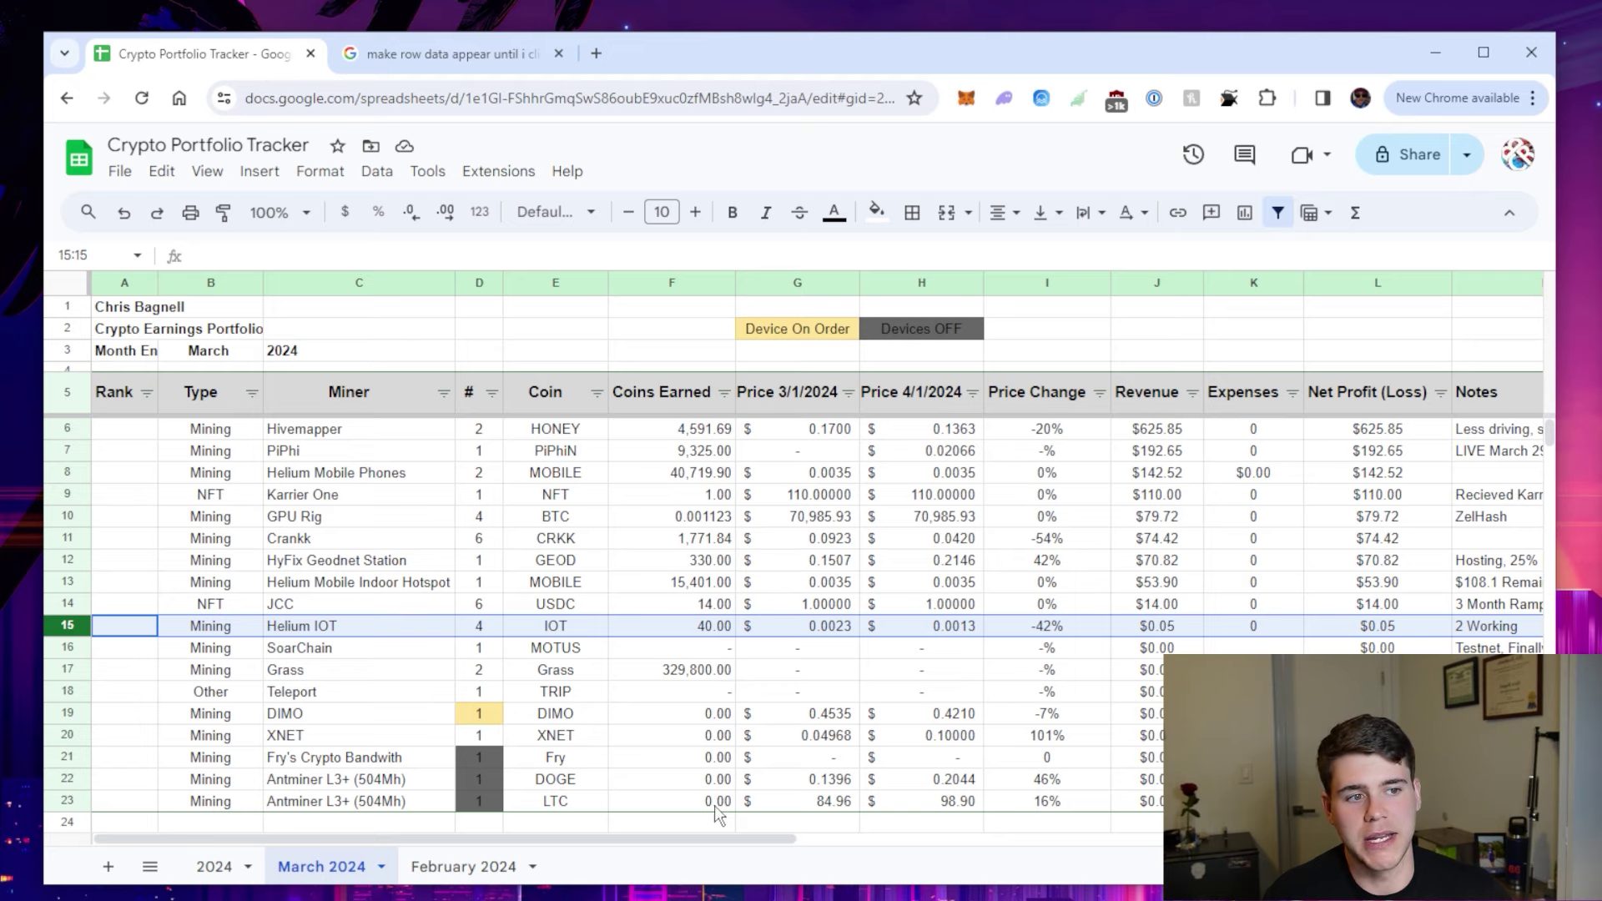
left_click_drag(718, 840, 799, 840)
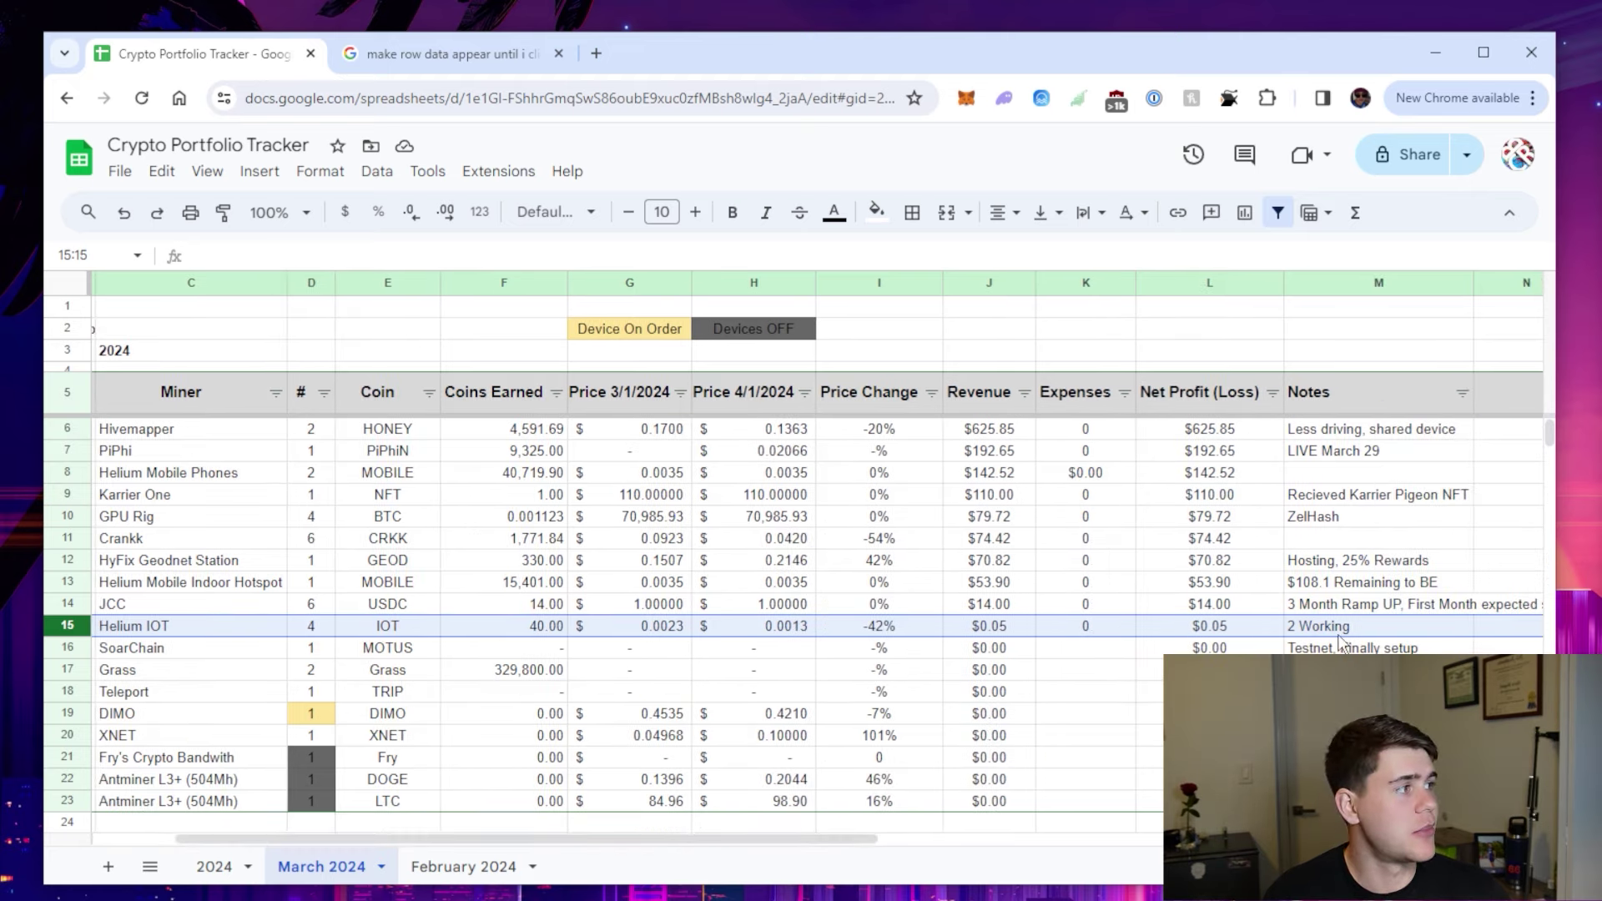
left_click(313, 544)
left_click(321, 627)
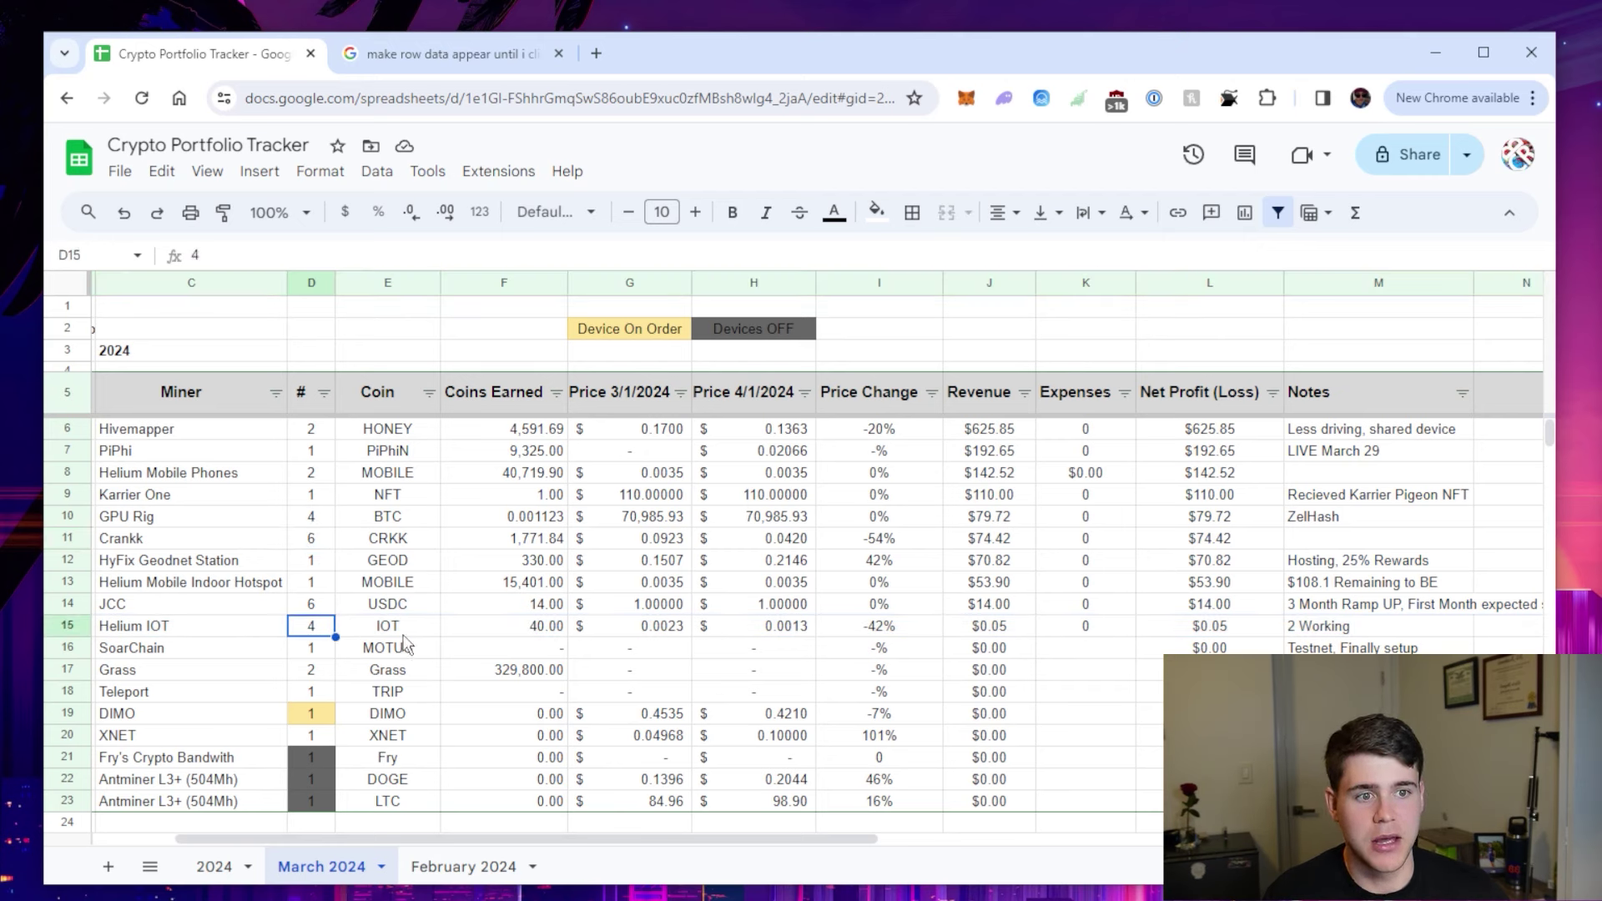
left_click(381, 635)
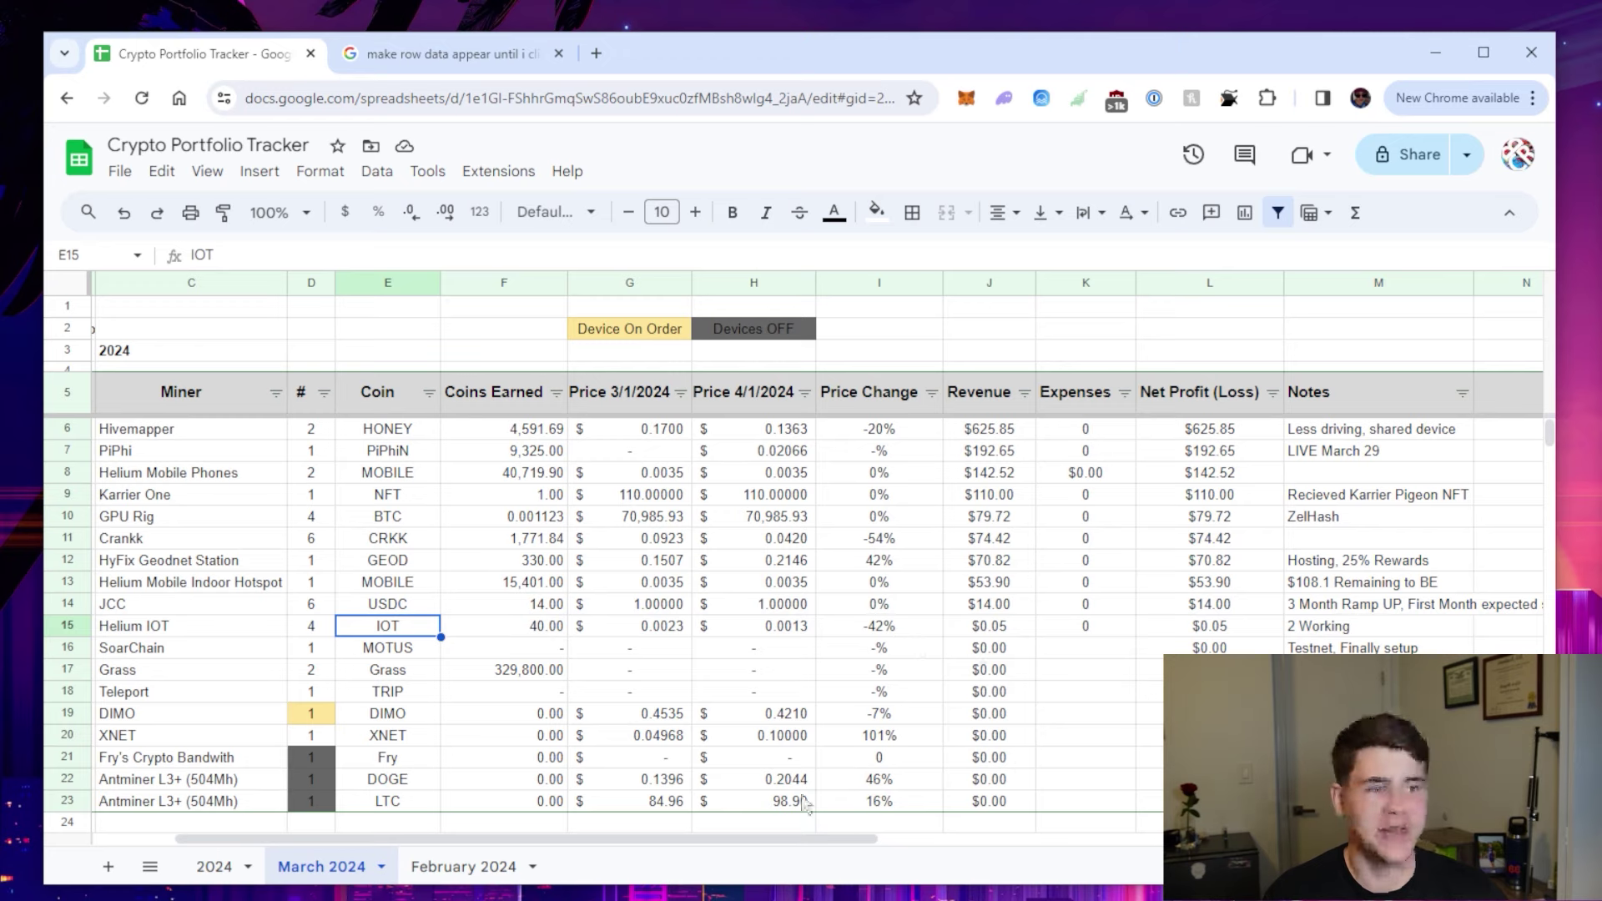
left_click(949, 632)
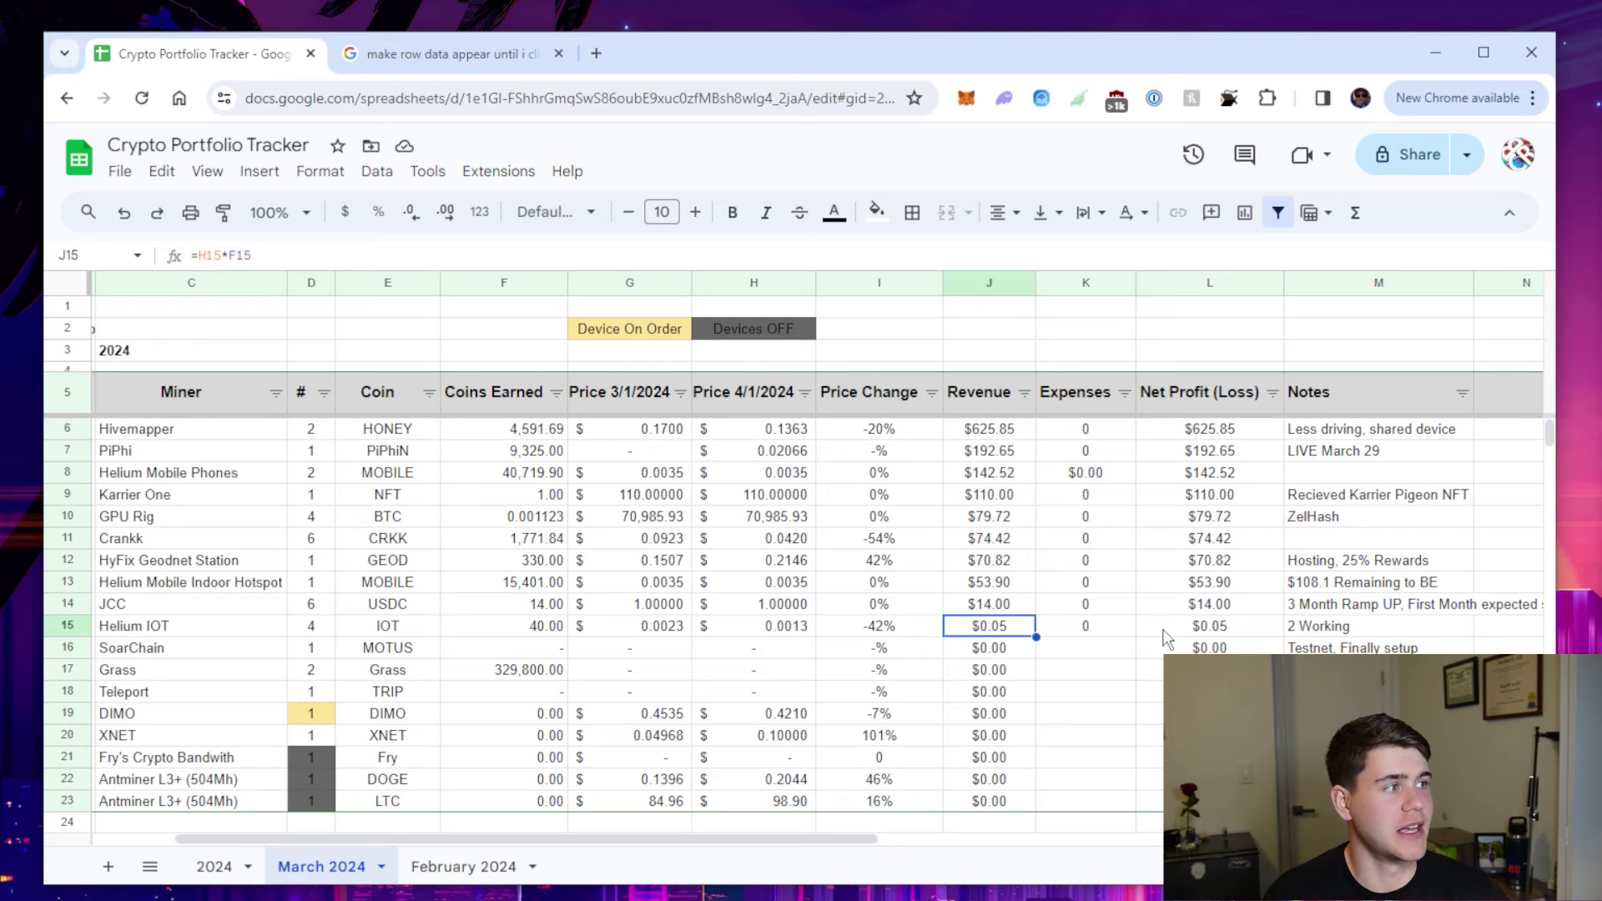
scroll(1034, 657, "down", 5)
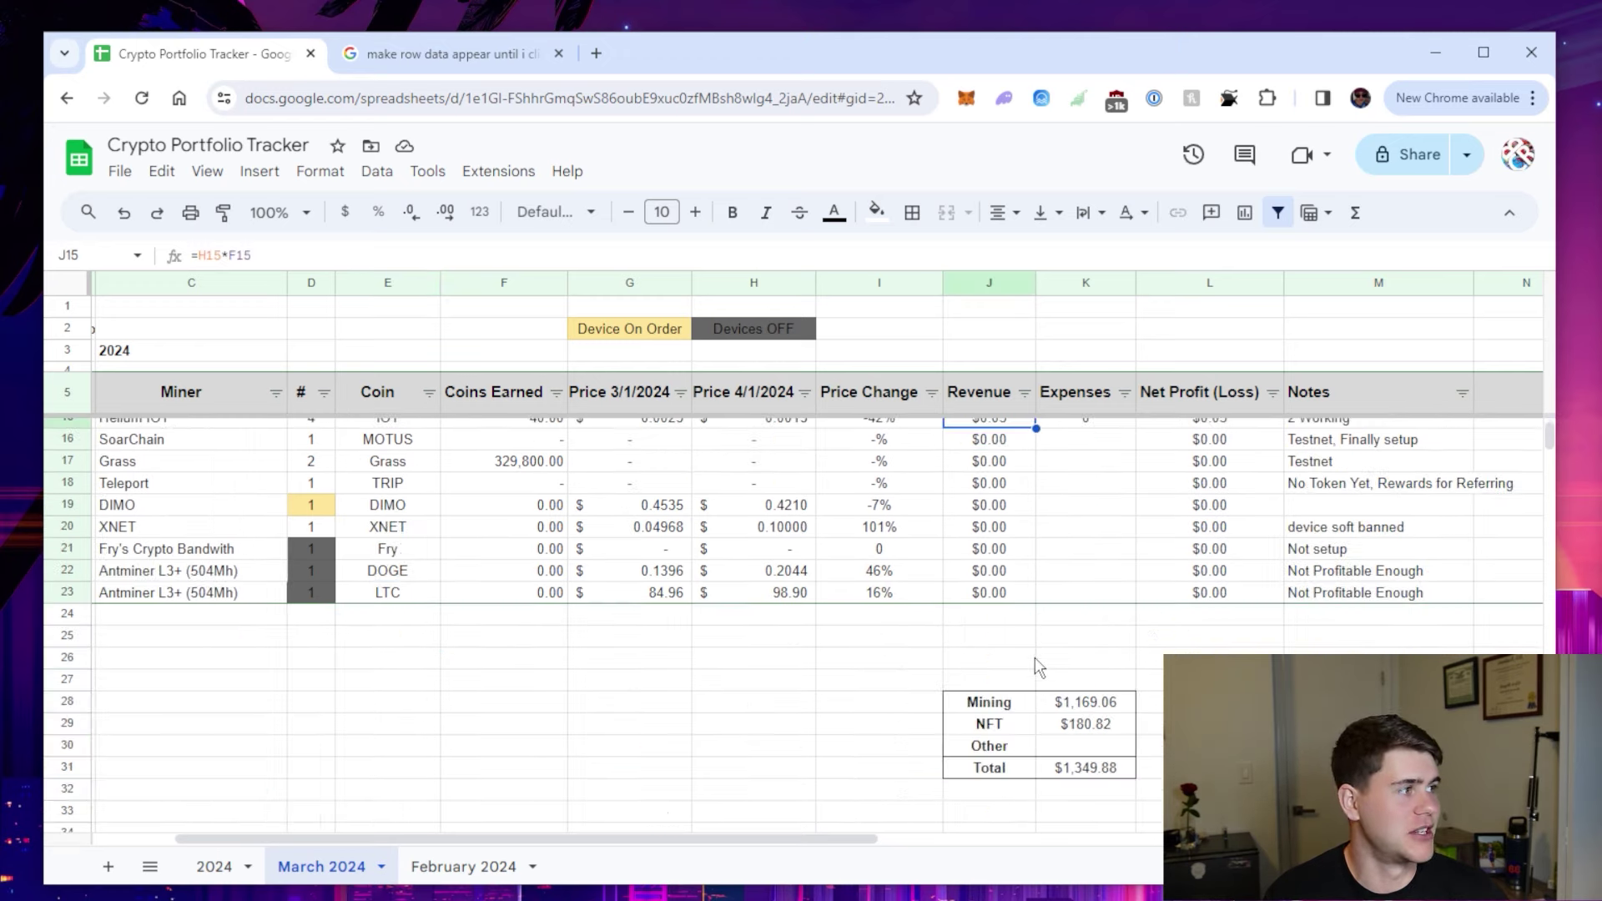
scroll(1035, 657, "up", 3)
scroll(918, 750, "up", 2)
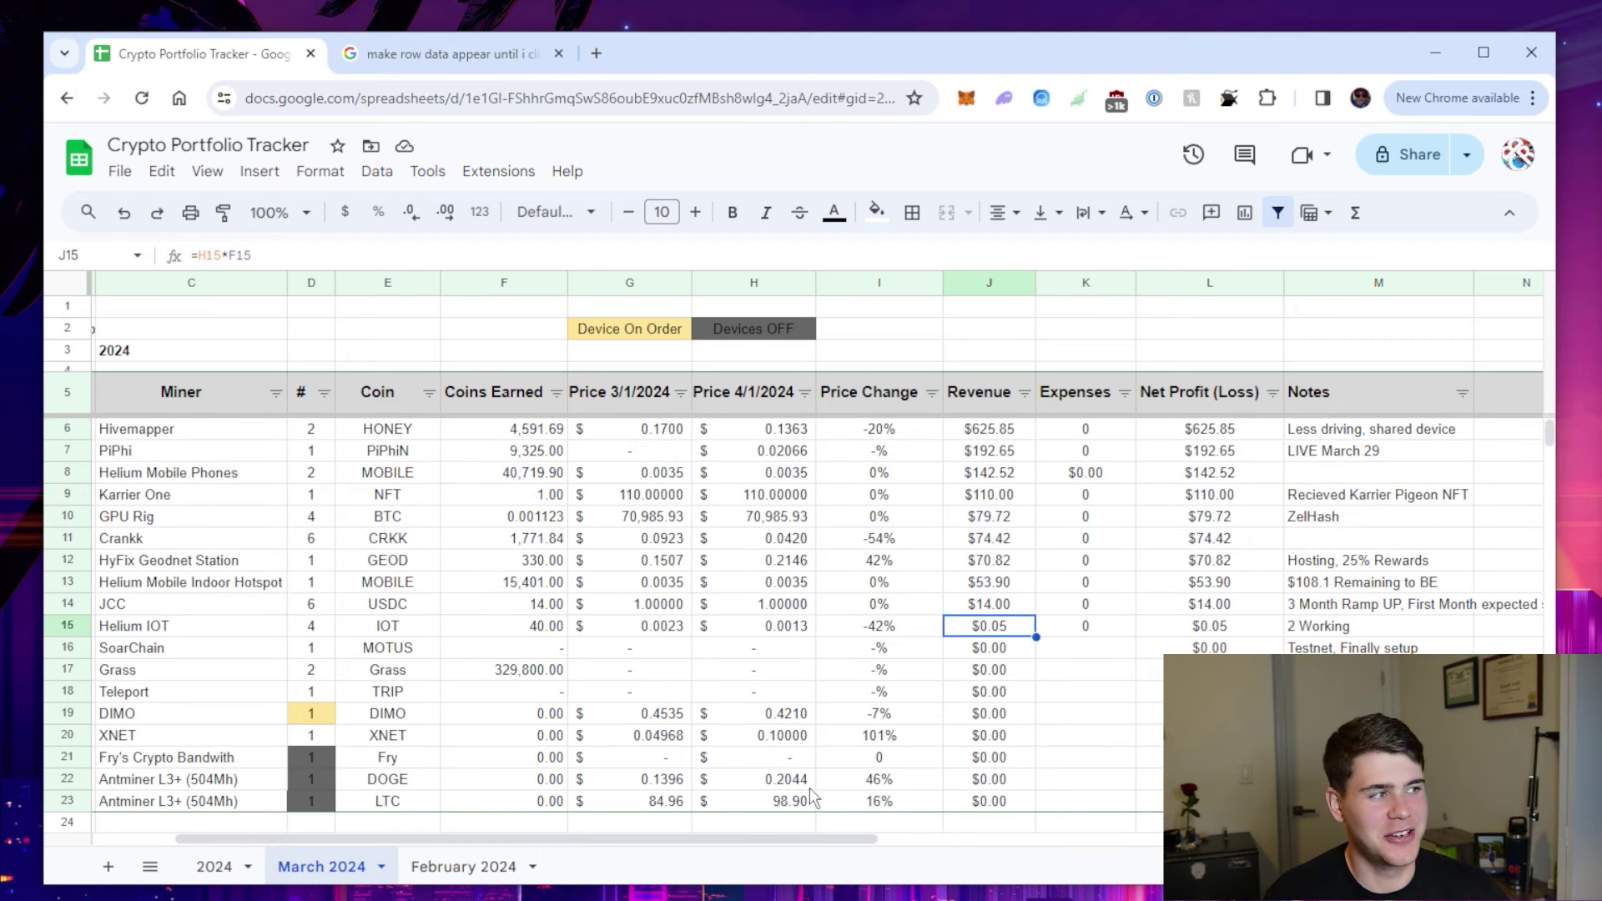
- Examine the SoarChain and Grass rows, checking their coins earned and revenue
left_click_drag(701, 835, 622, 835)
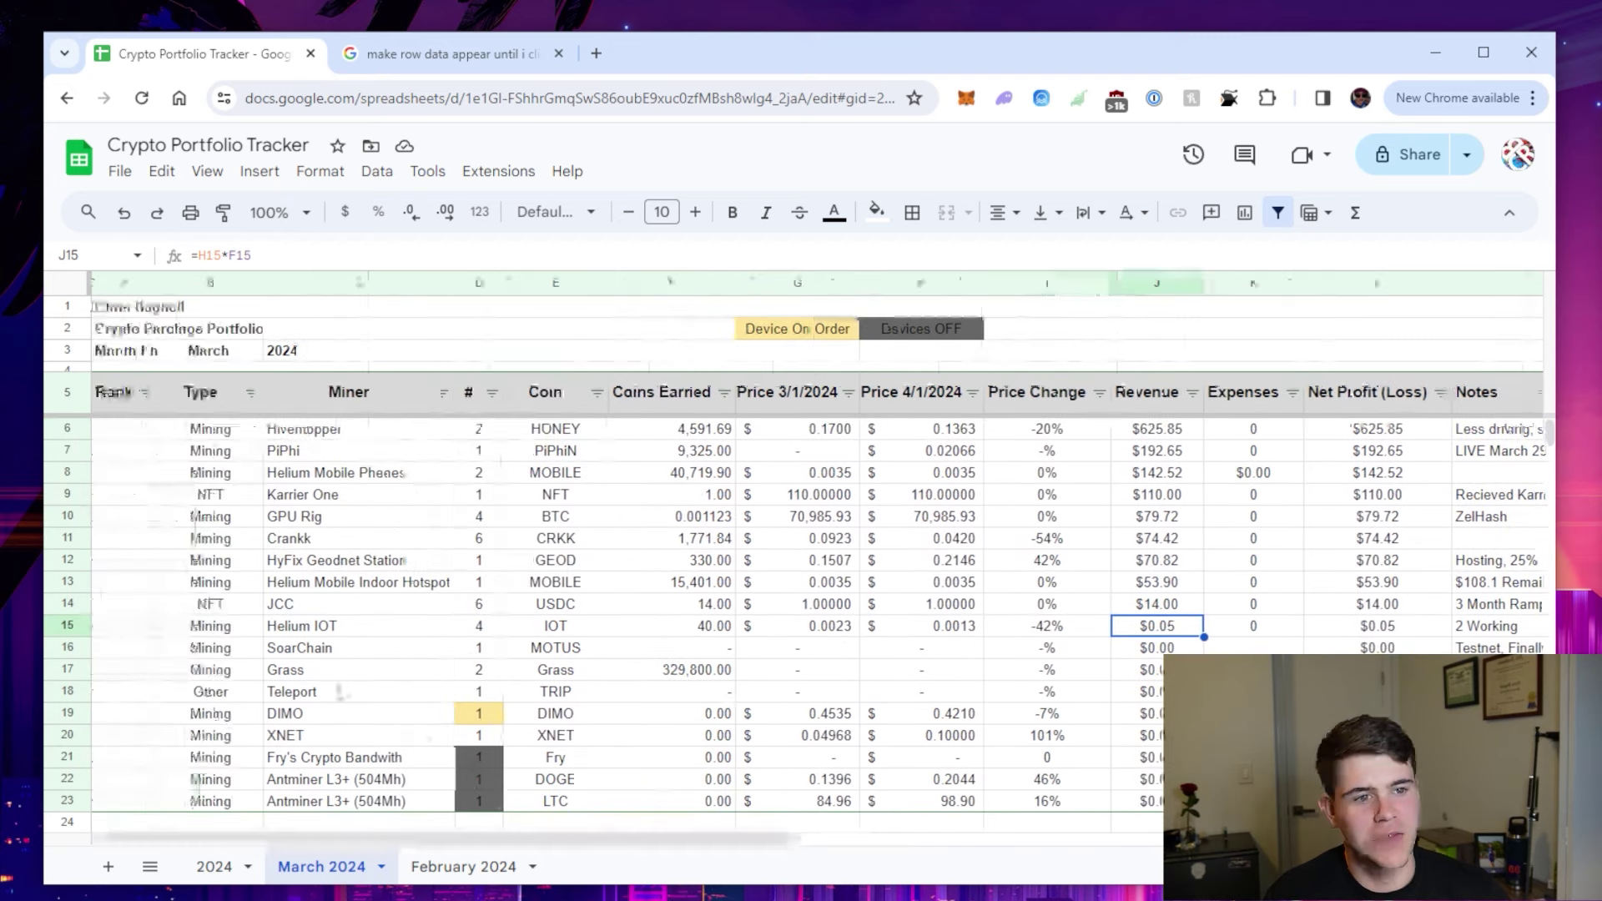
left_click(73, 647)
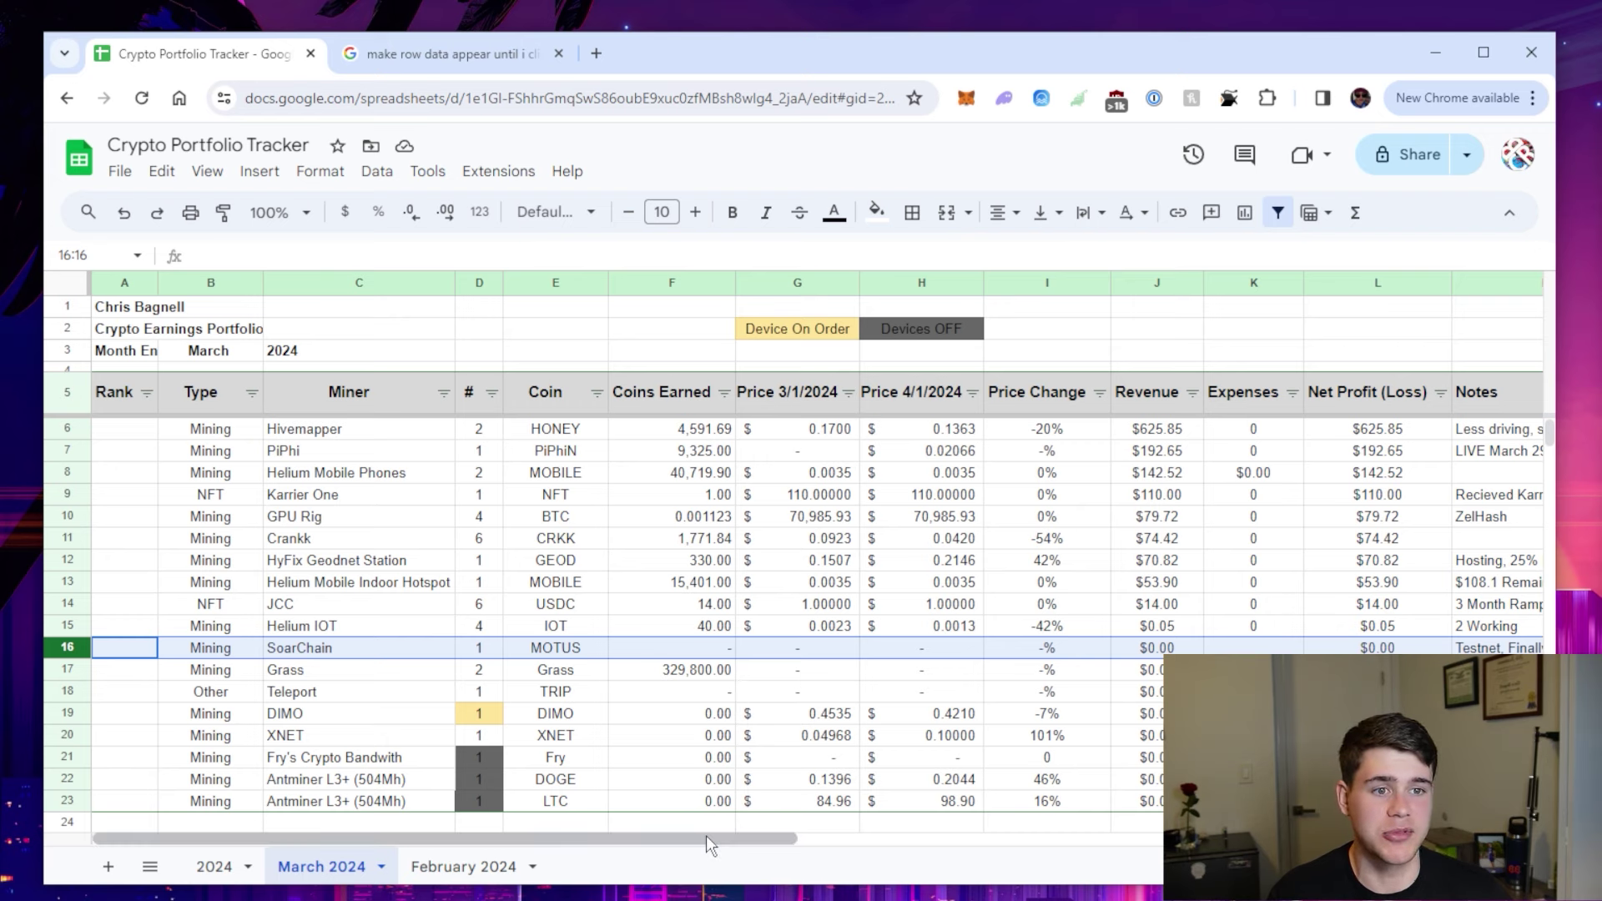
left_click_drag(706, 837, 726, 840)
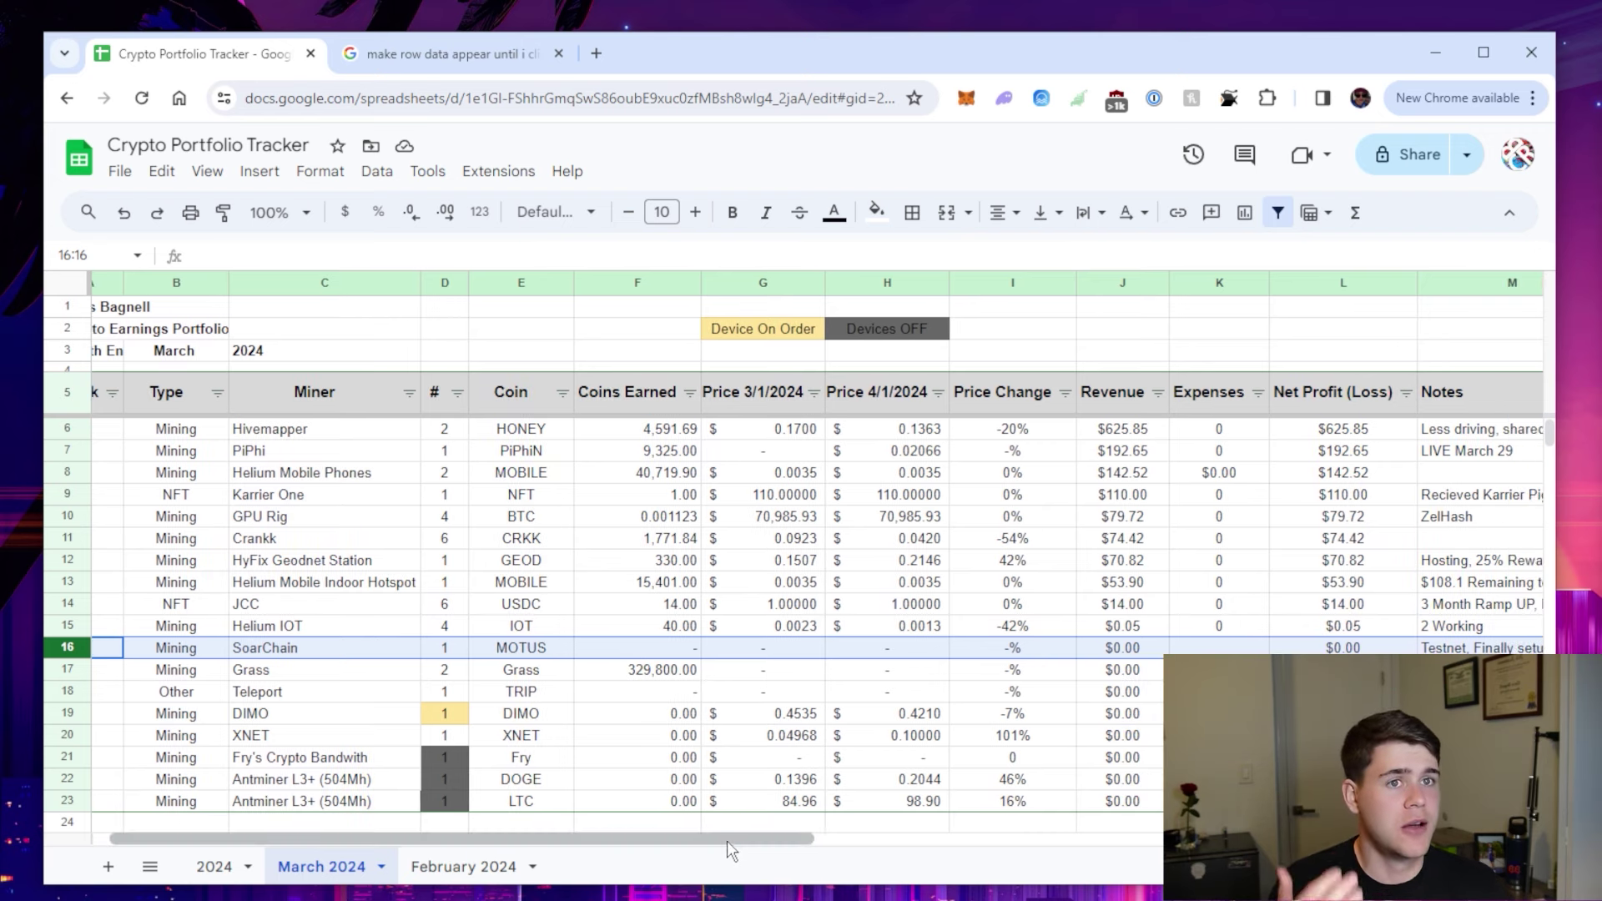
left_click(71, 670)
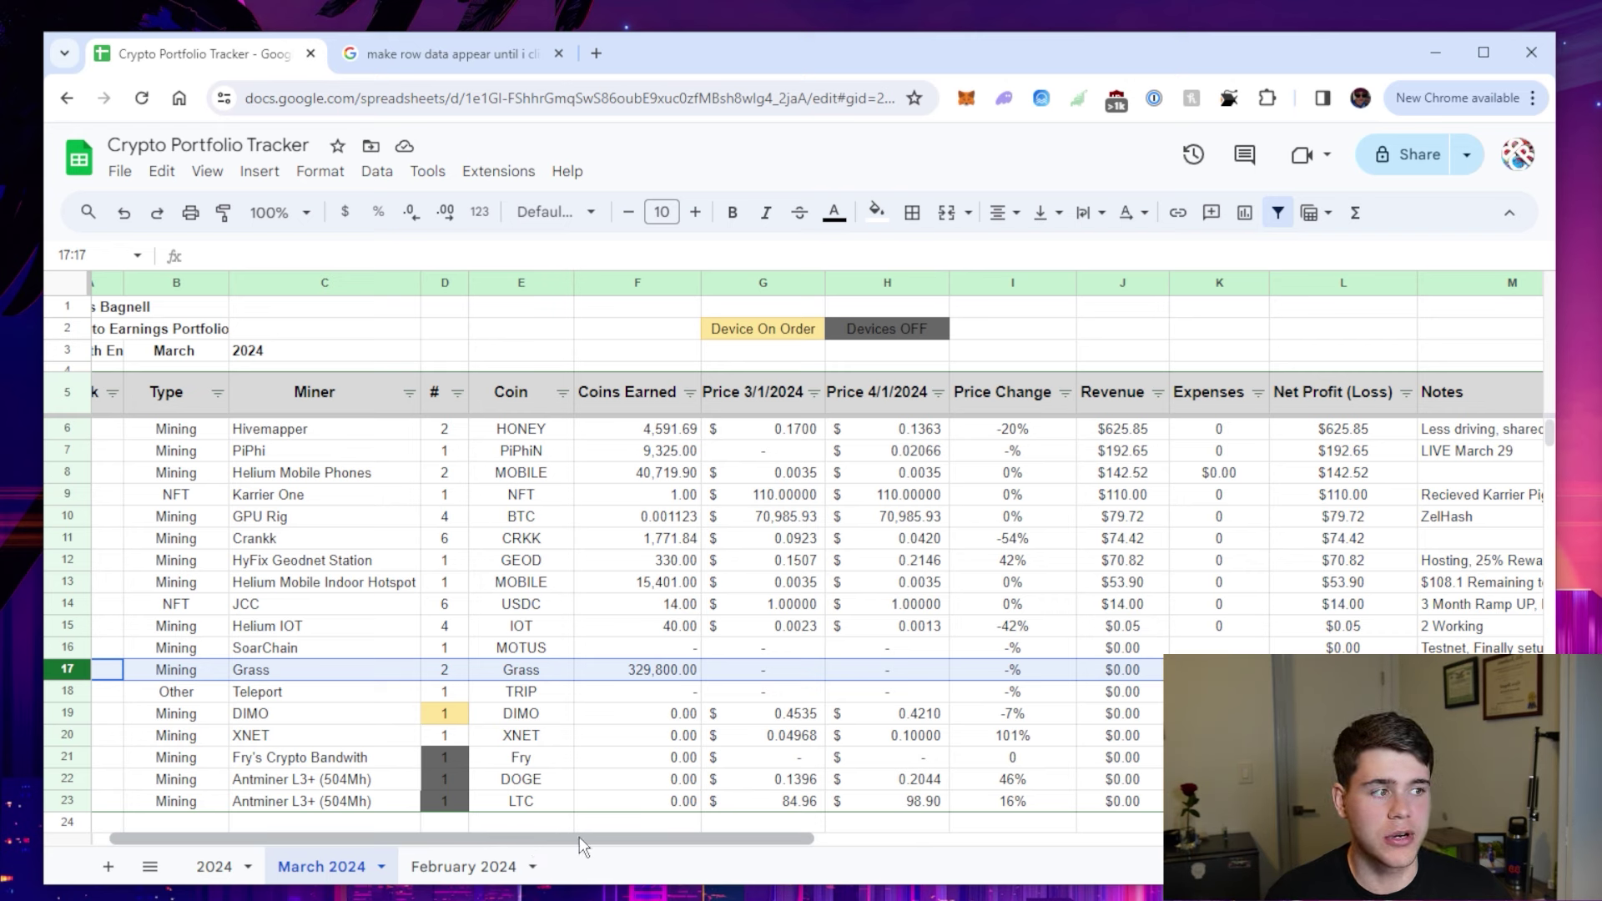
mouse_move(579, 838)
left_mouse_down()
mouse_move(659, 839)
mouse_move(562, 858)
mouse_move(576, 858)
left_mouse_up()
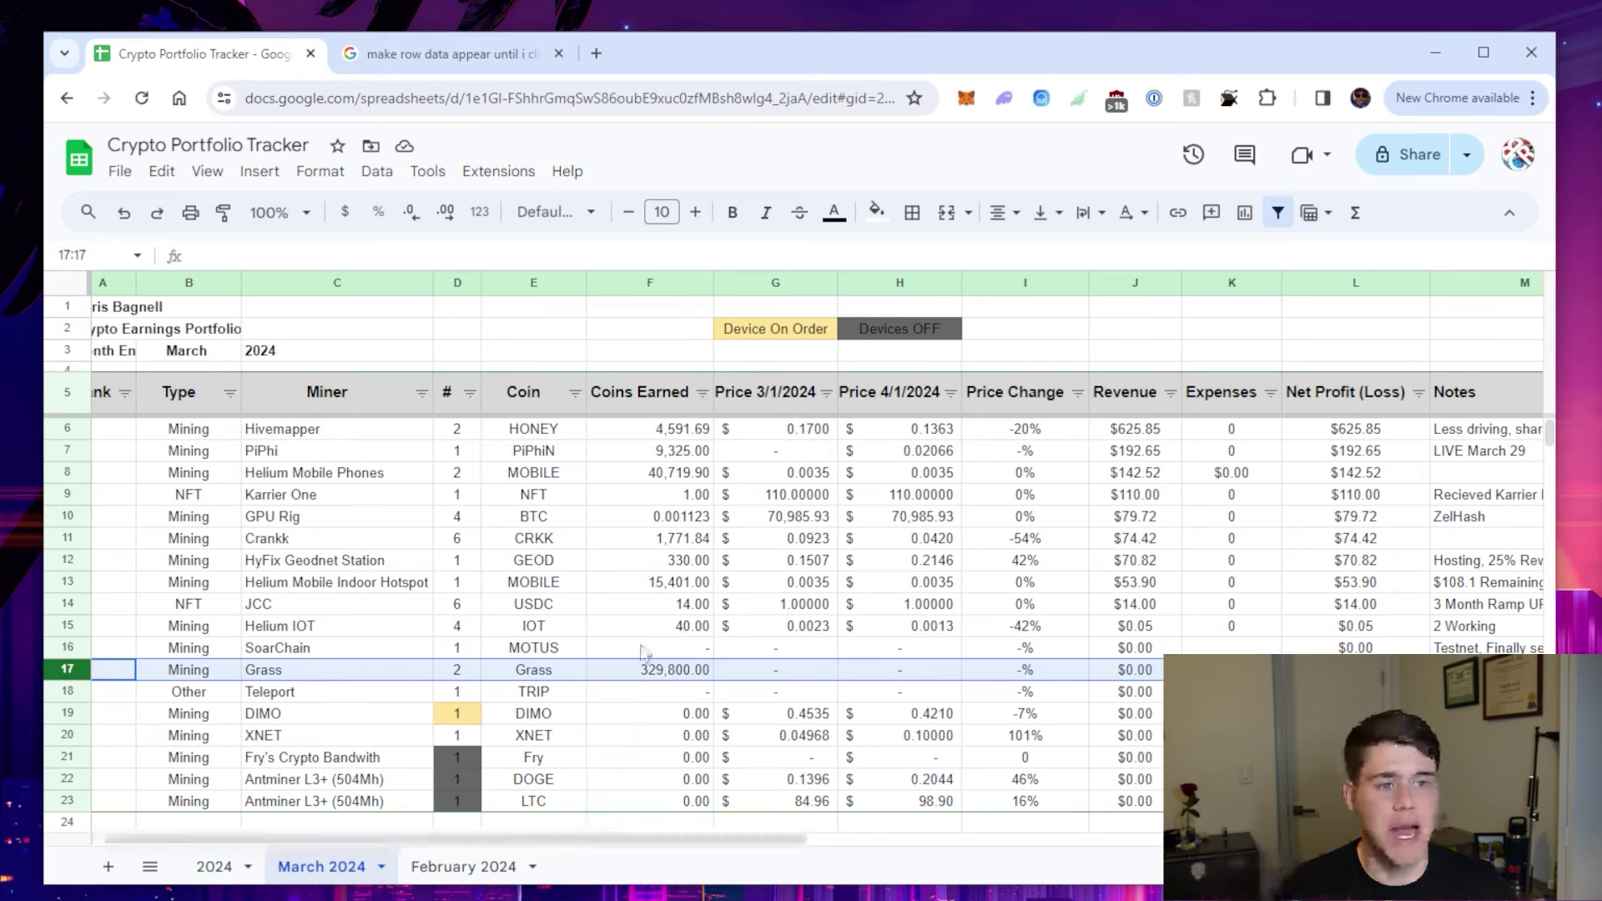
- Examine the Teleport row across to its note about the token and referral rewards
left_click(68, 693)
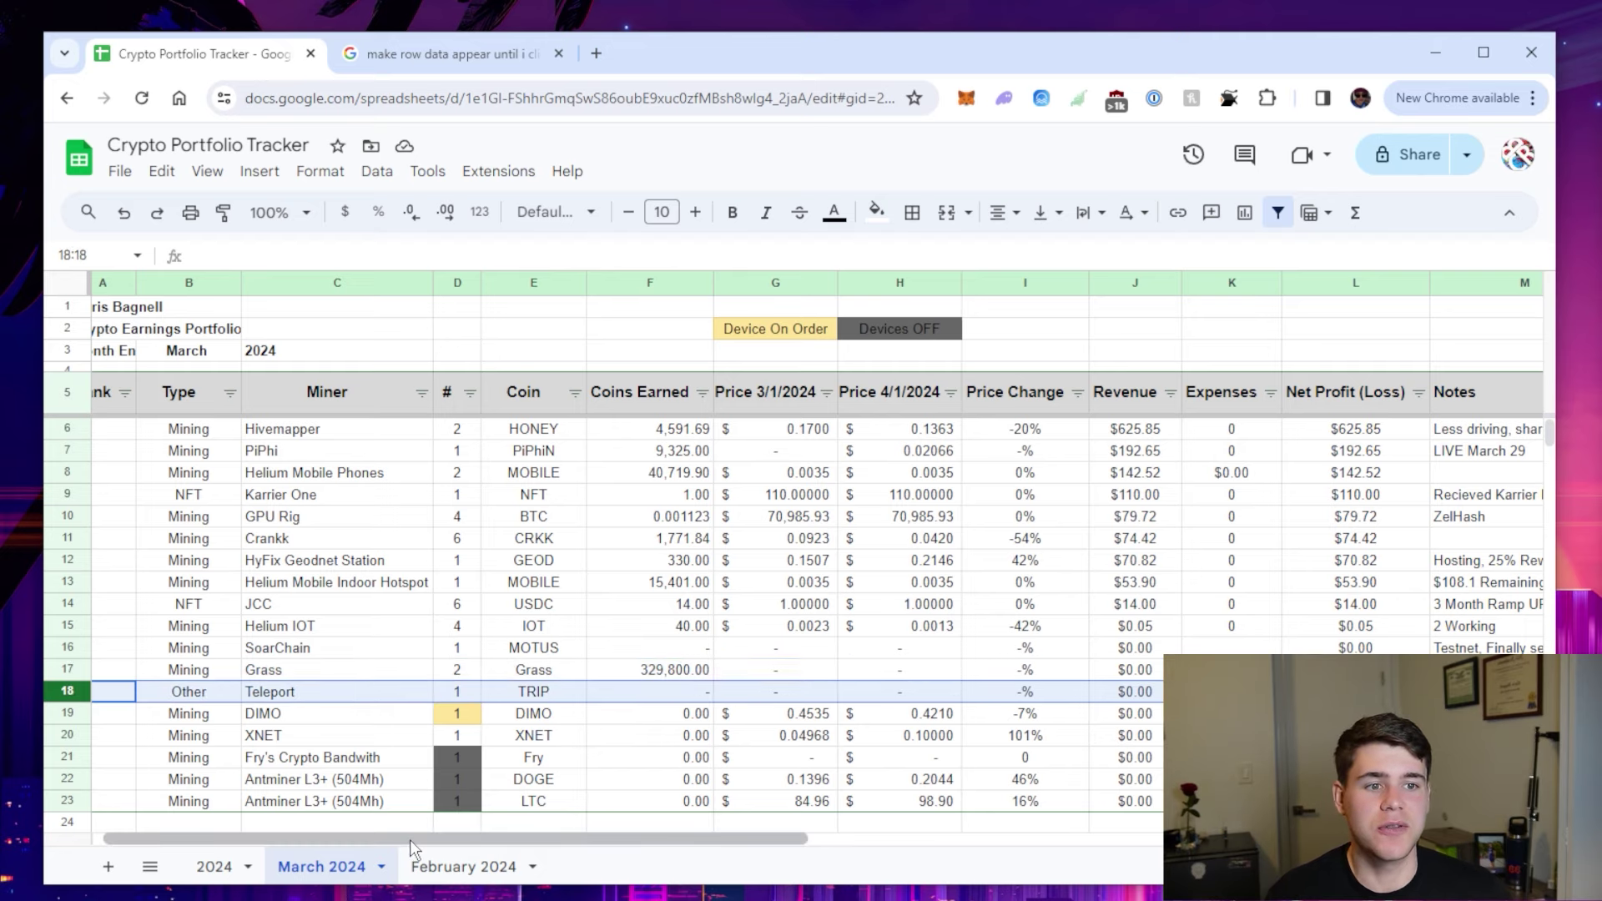
left_click_drag(409, 839, 596, 829)
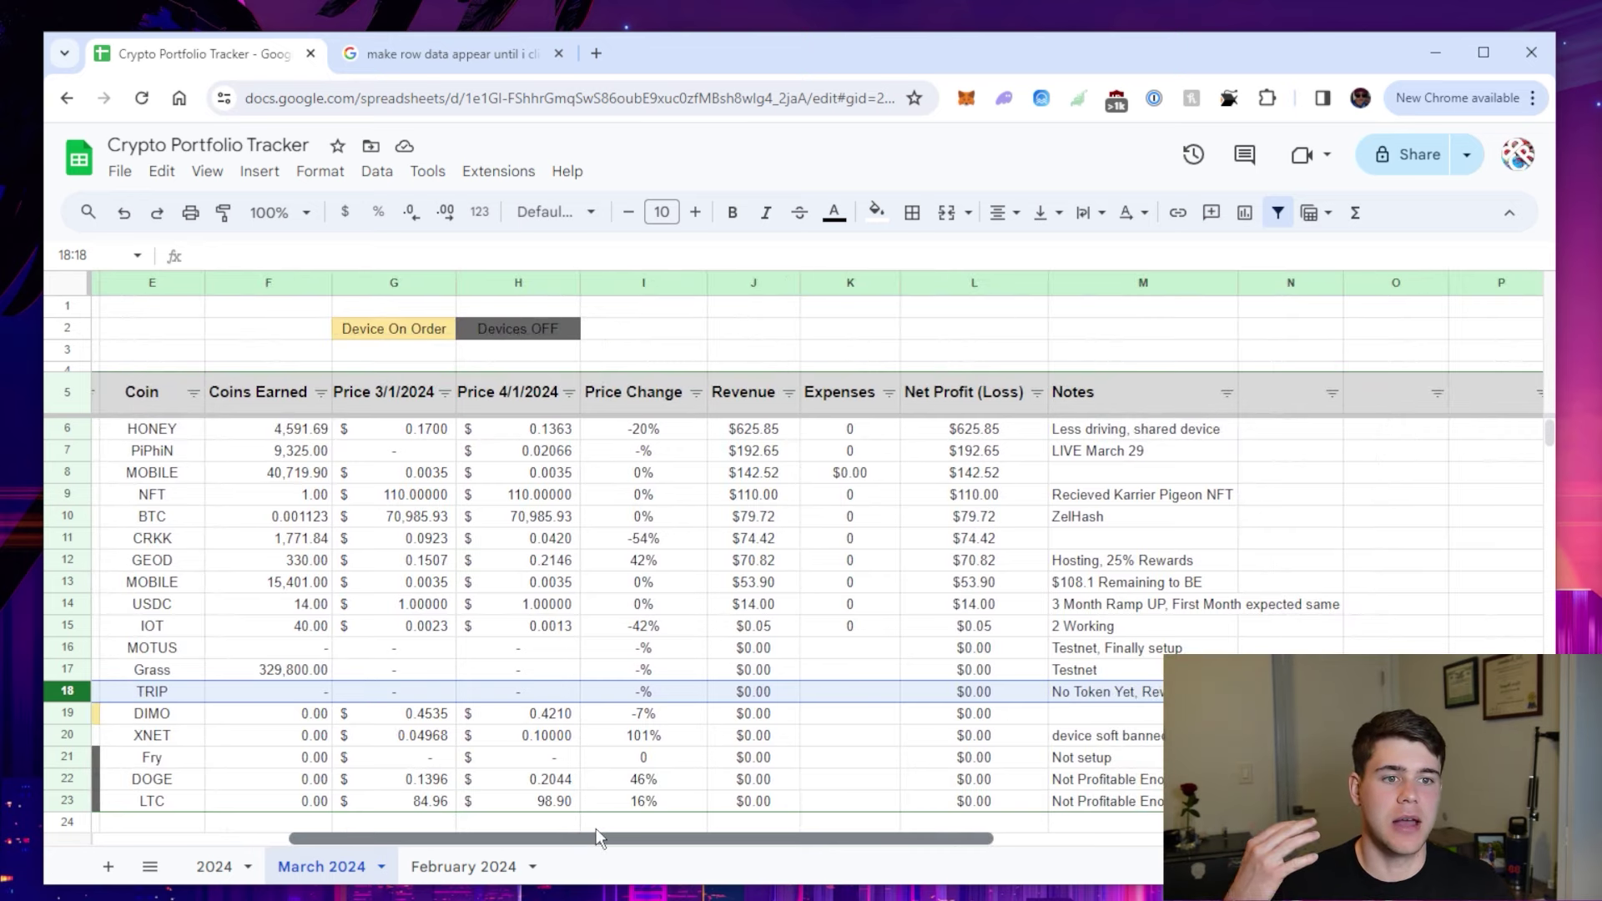
left_click_drag(595, 828, 656, 816)
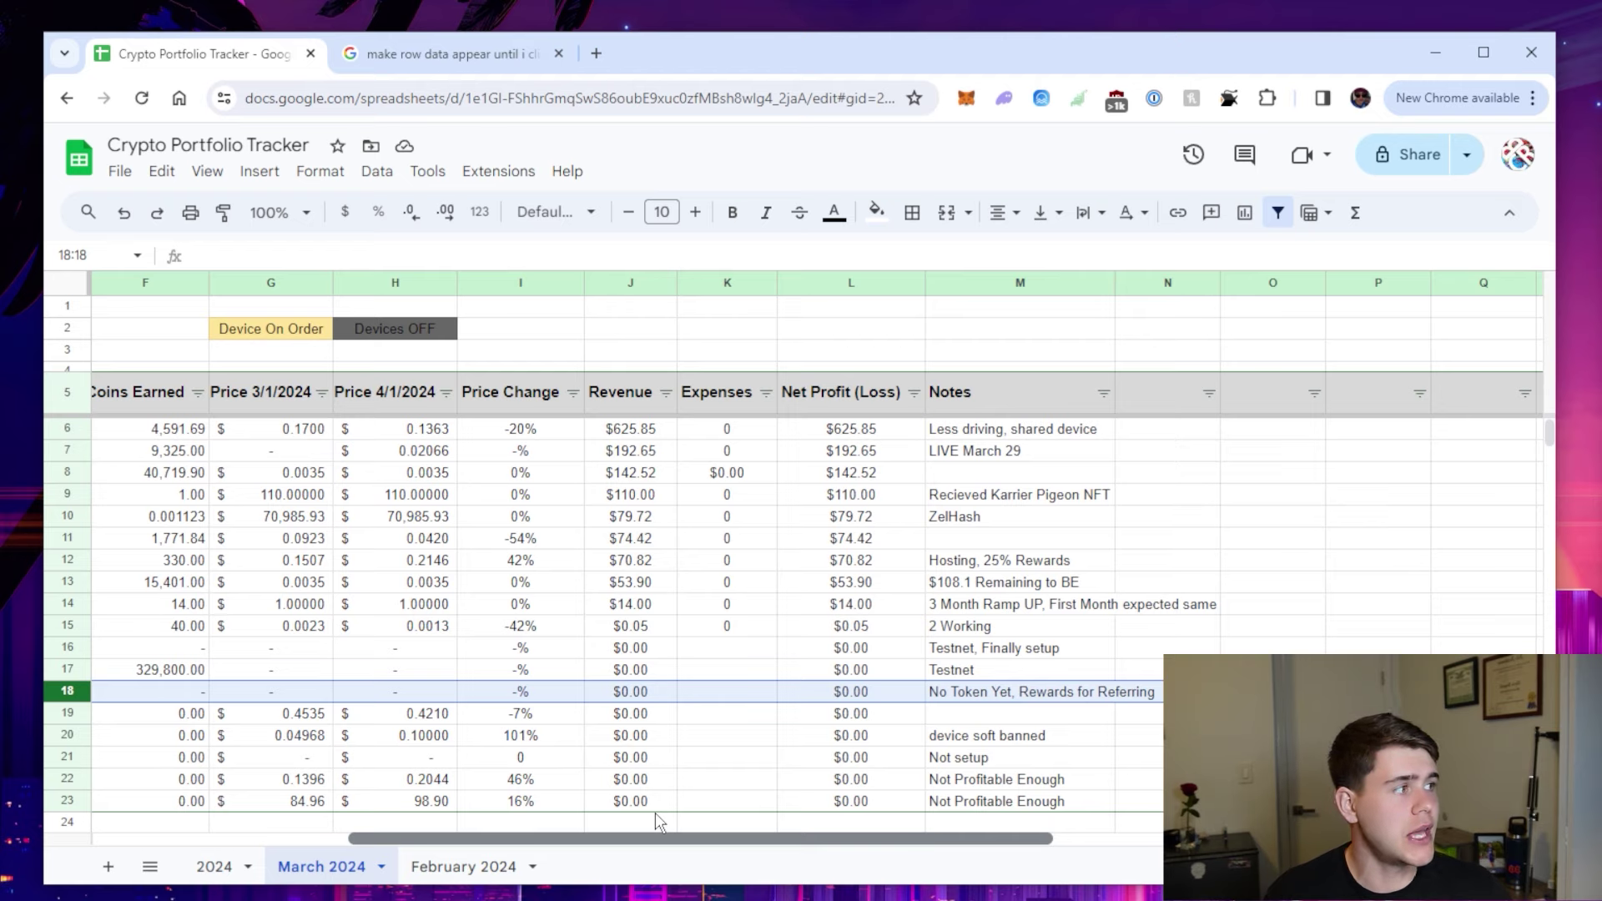
- Examine the DIMO row, including its device-on-order marking, coins earned and price change
left_click_drag(654, 813, 459, 808)
scroll(472, 697, "down", 3)
left_click(74, 610)
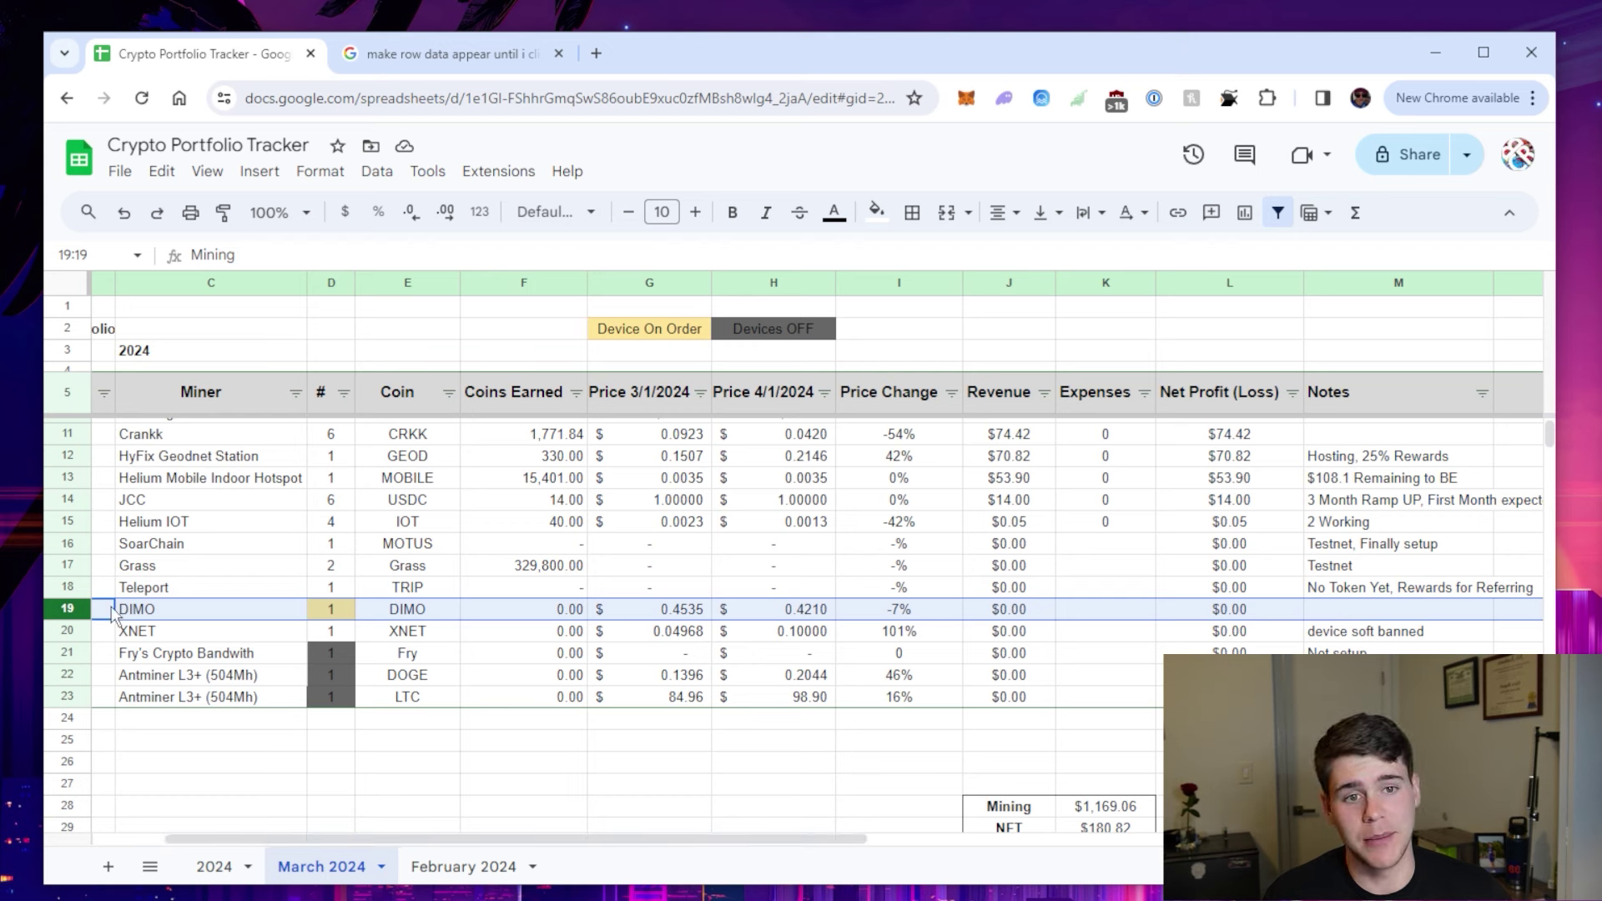
left_click(148, 636)
left_click(69, 611)
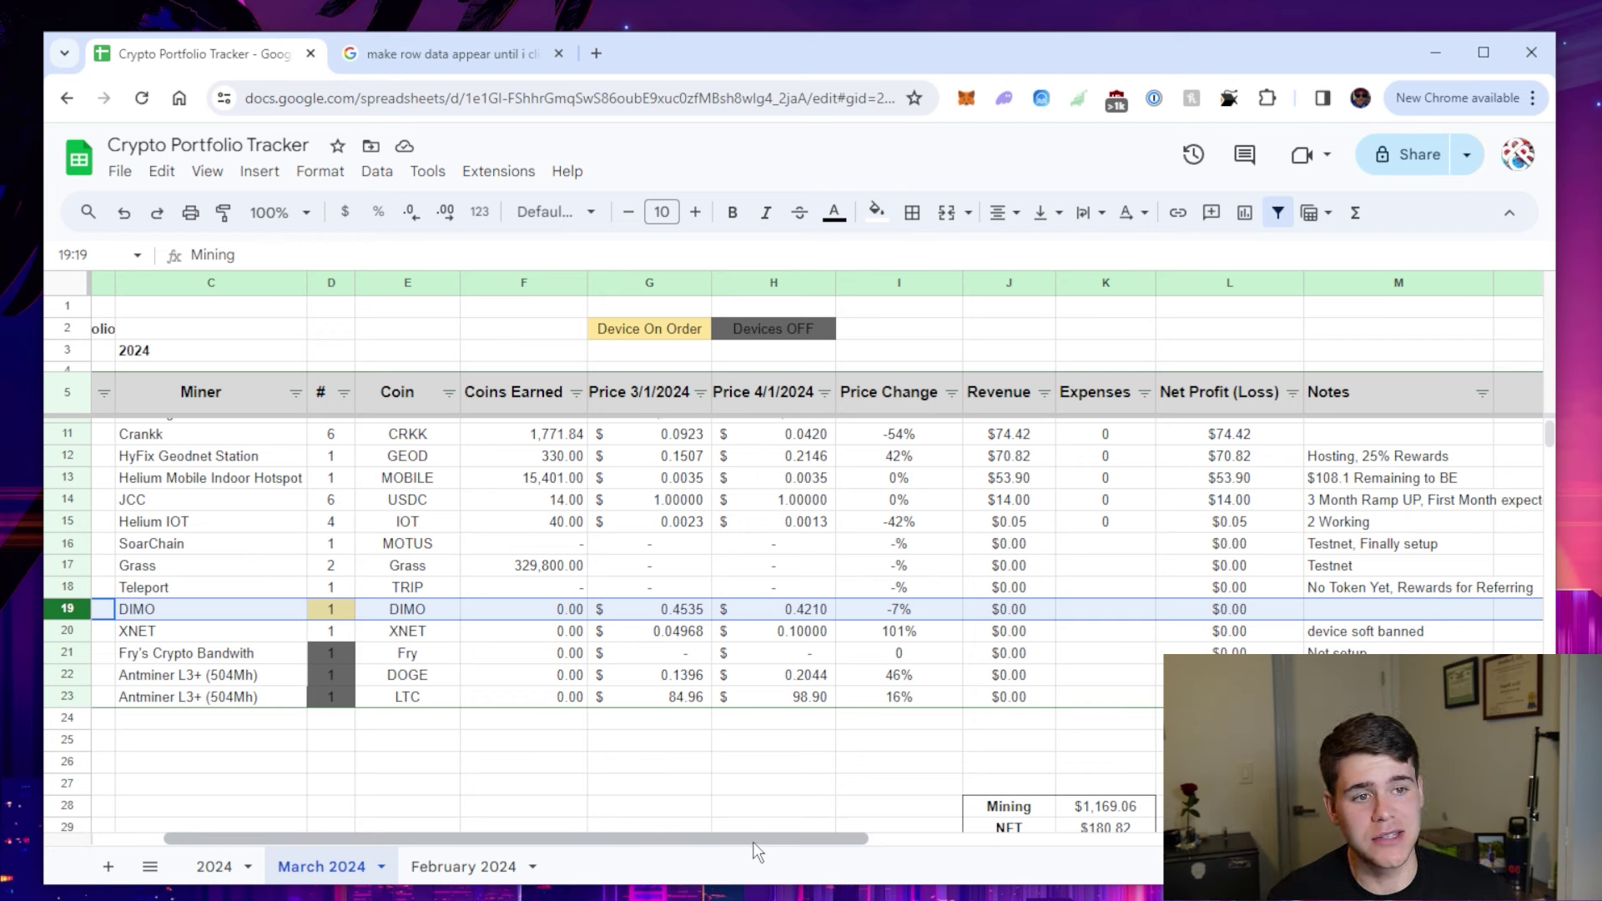
left_click(71, 549)
left_click(68, 609)
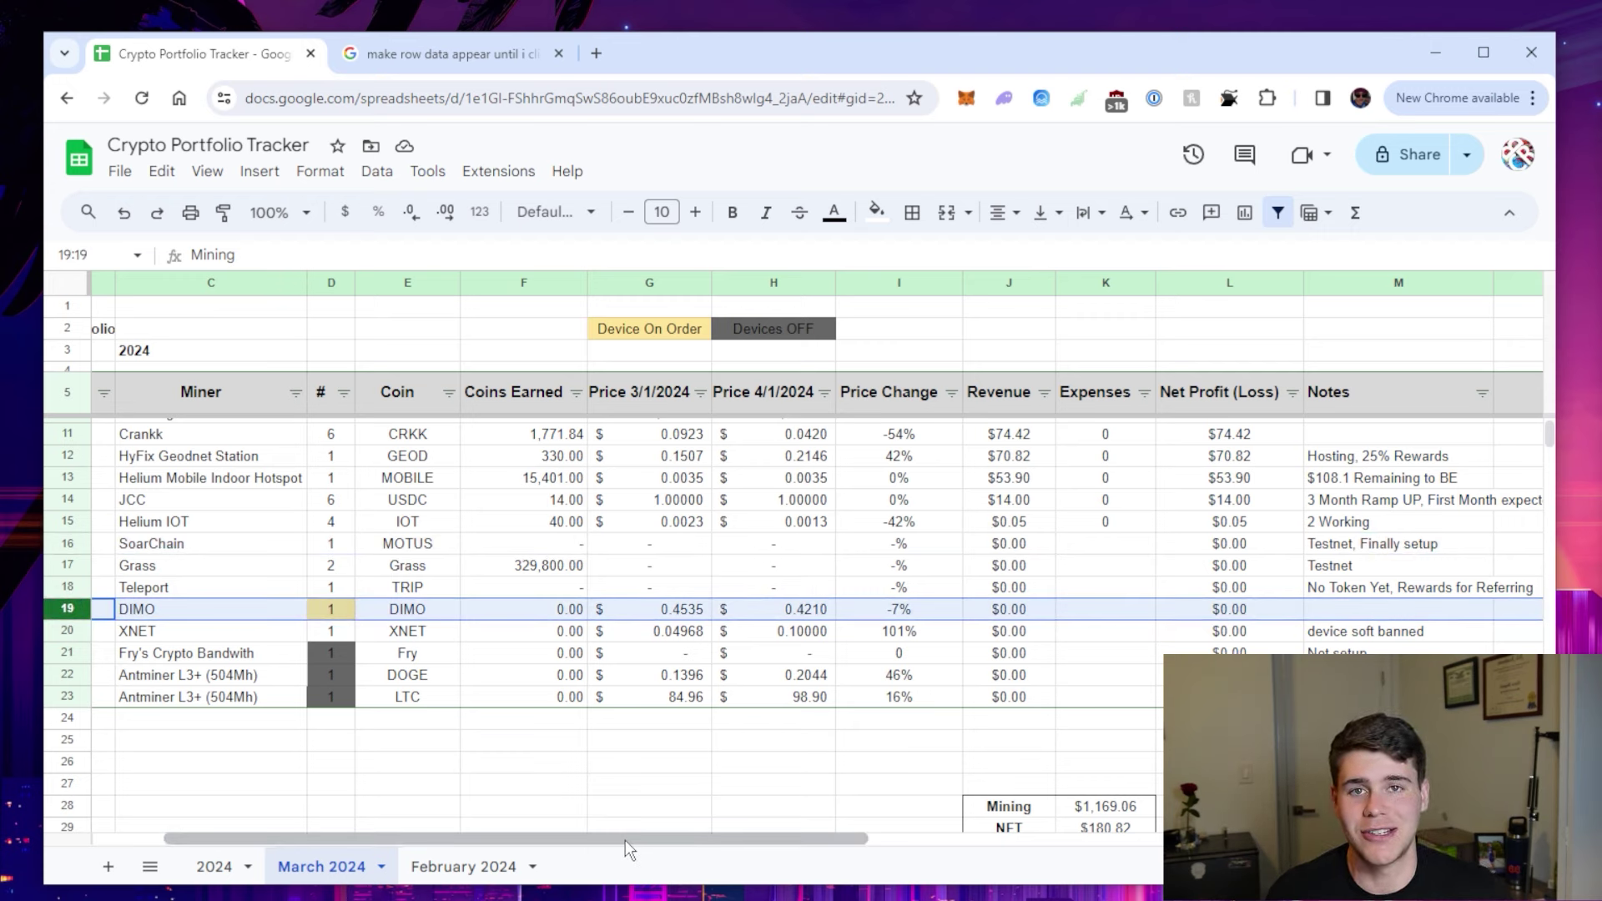
- Examine the XNET and Fry's Crypto Bandwith rows, checking their revenue and status notes
left_click(64, 631)
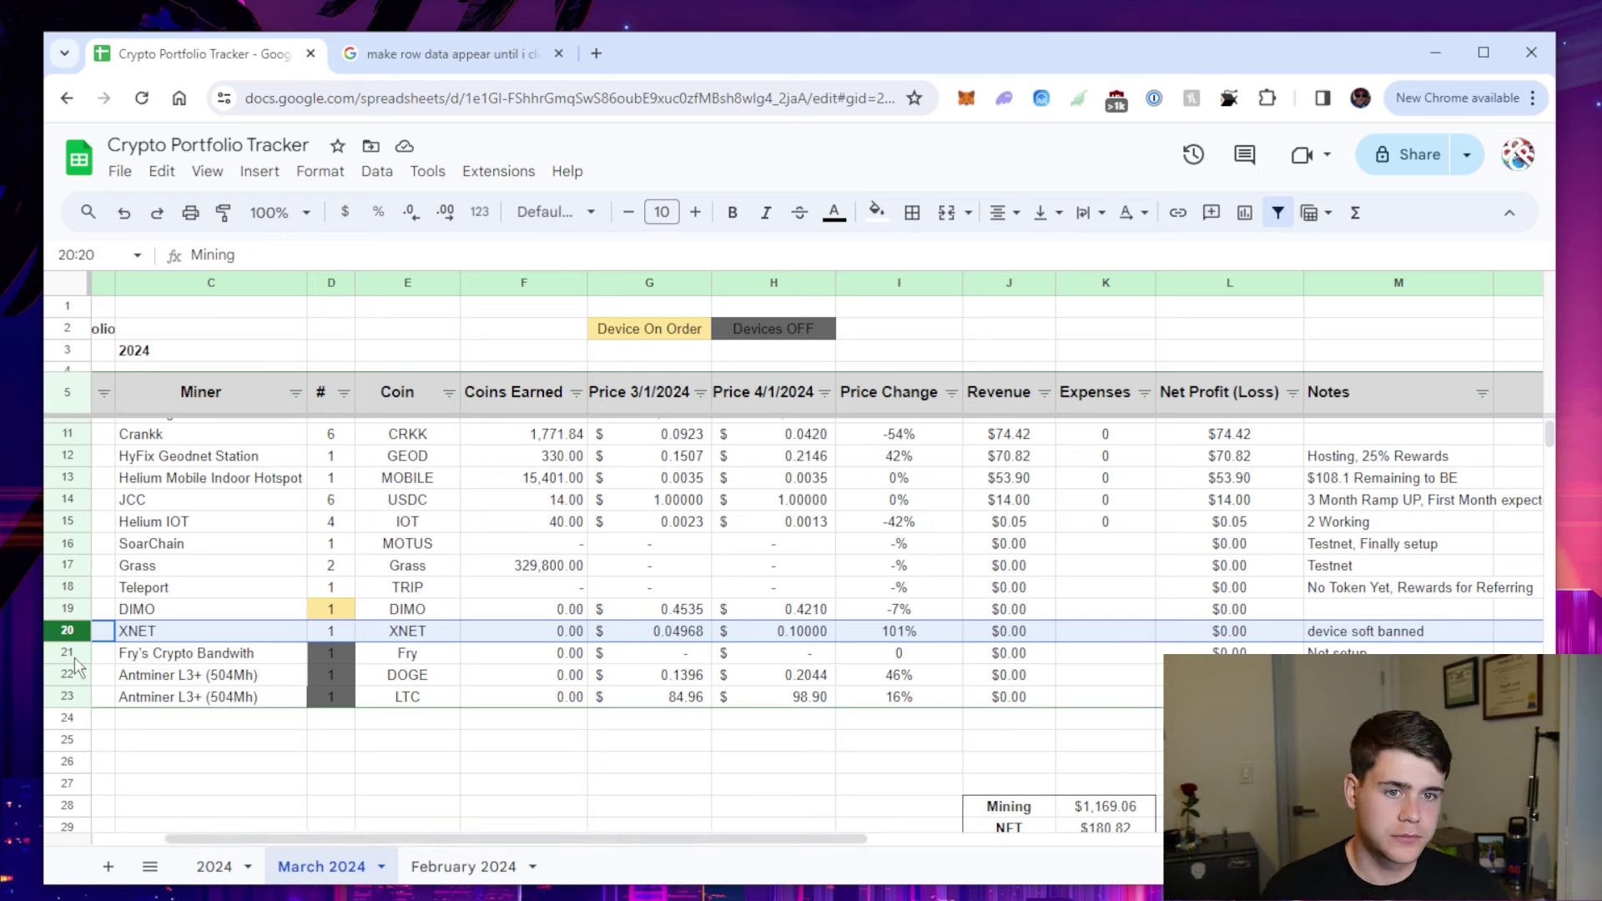
scroll(627, 838, "left", 1)
left_click_drag(628, 837, 547, 839)
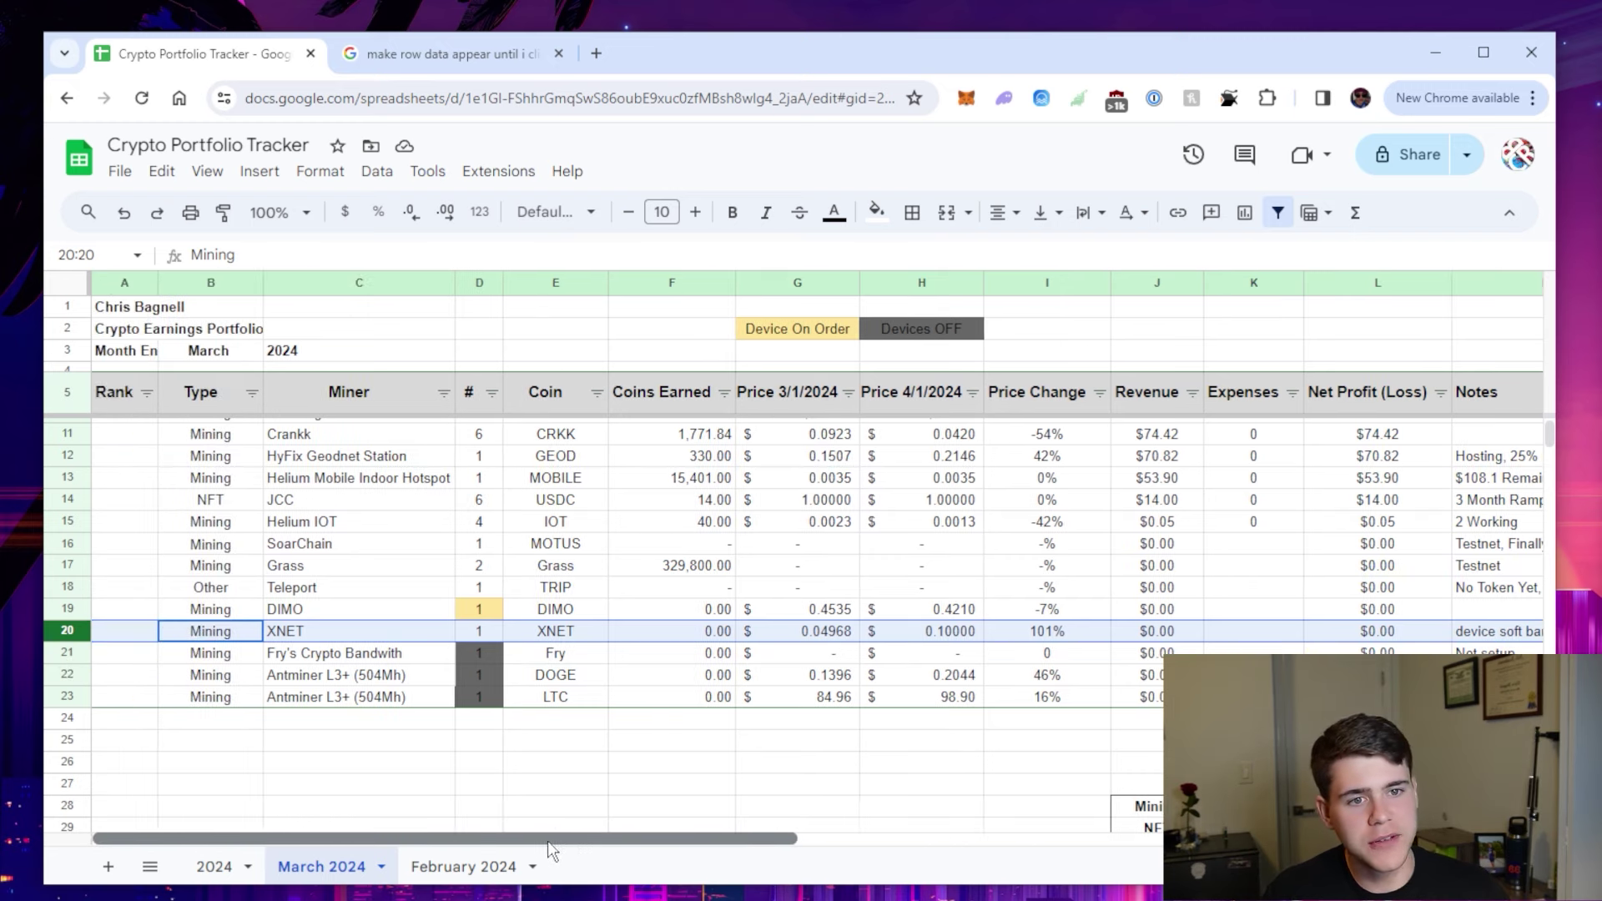
left_click(70, 659)
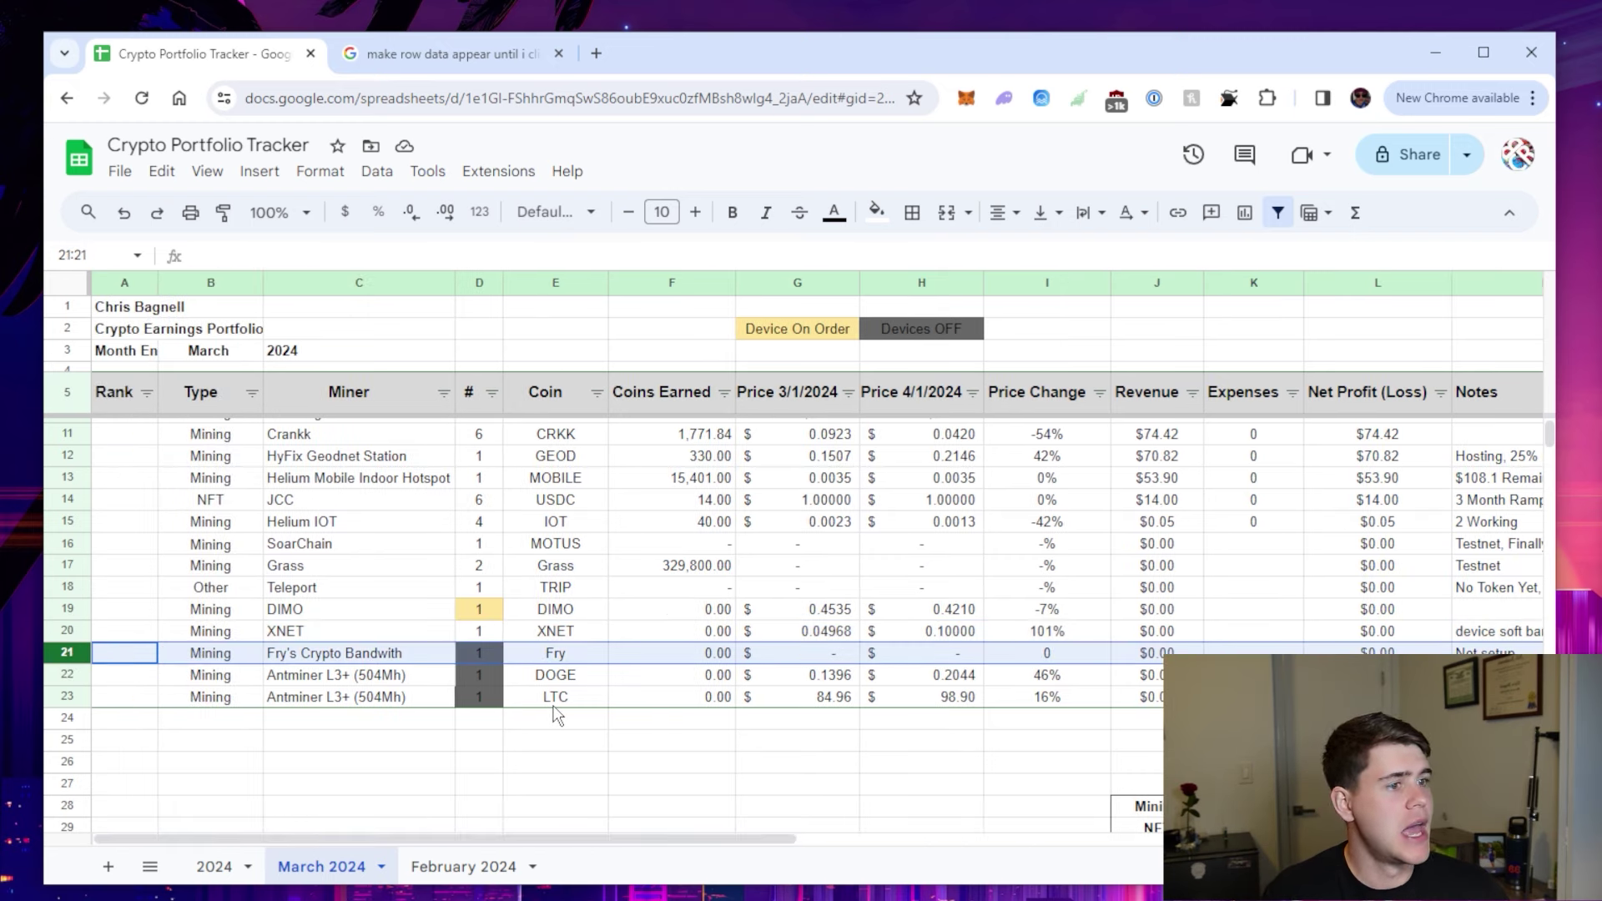
scroll(503, 701, "down", 2)
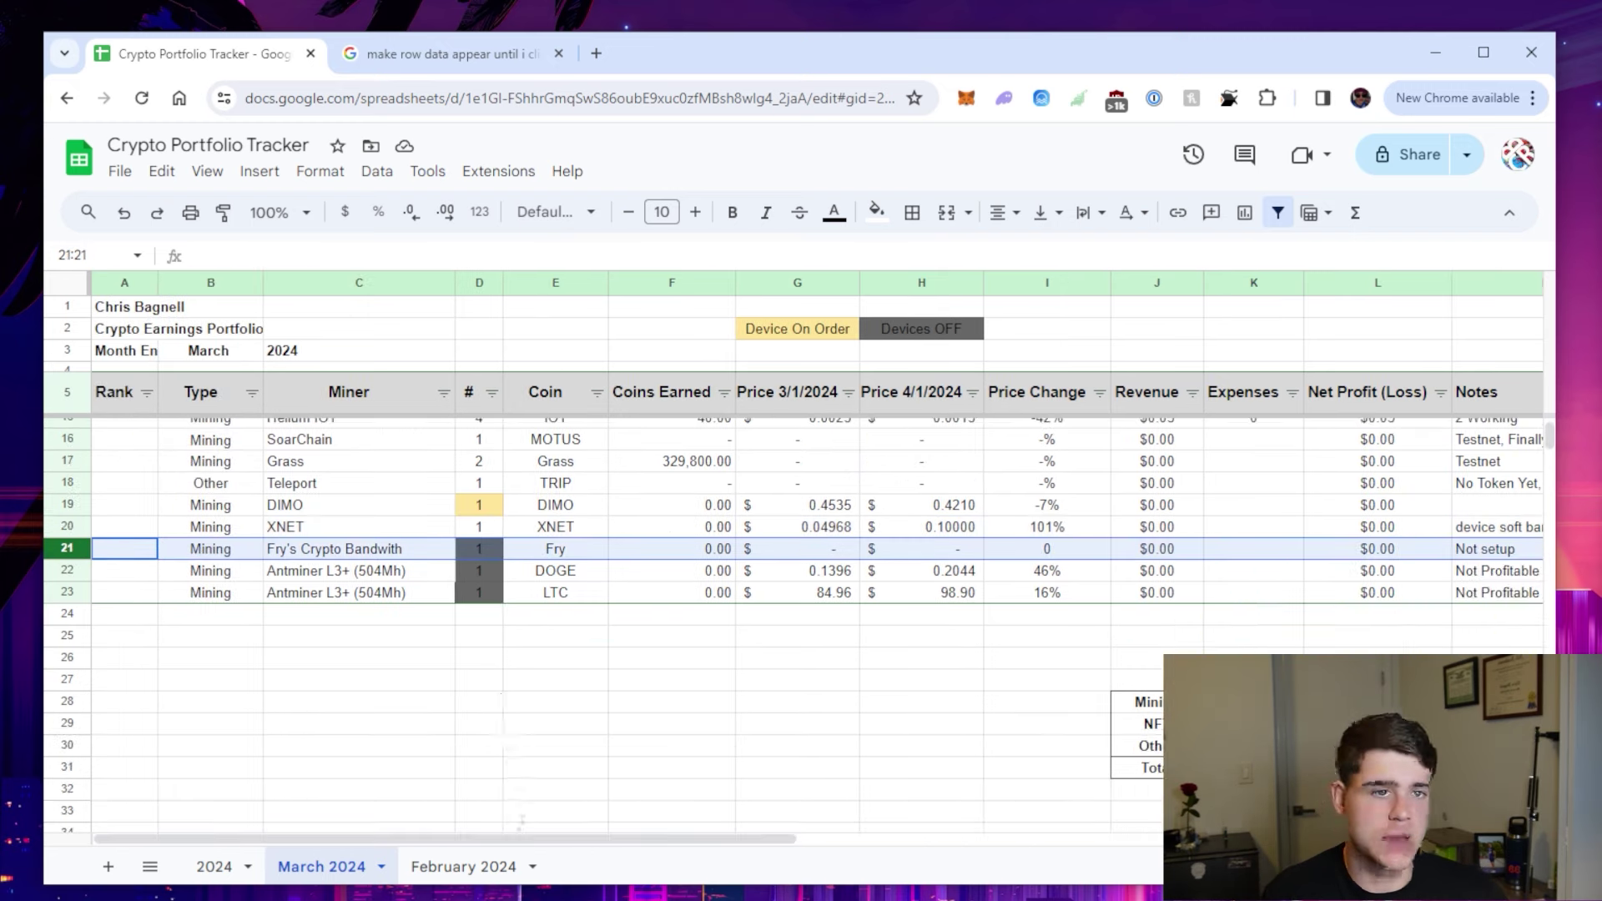
left_click_drag(534, 838, 658, 843)
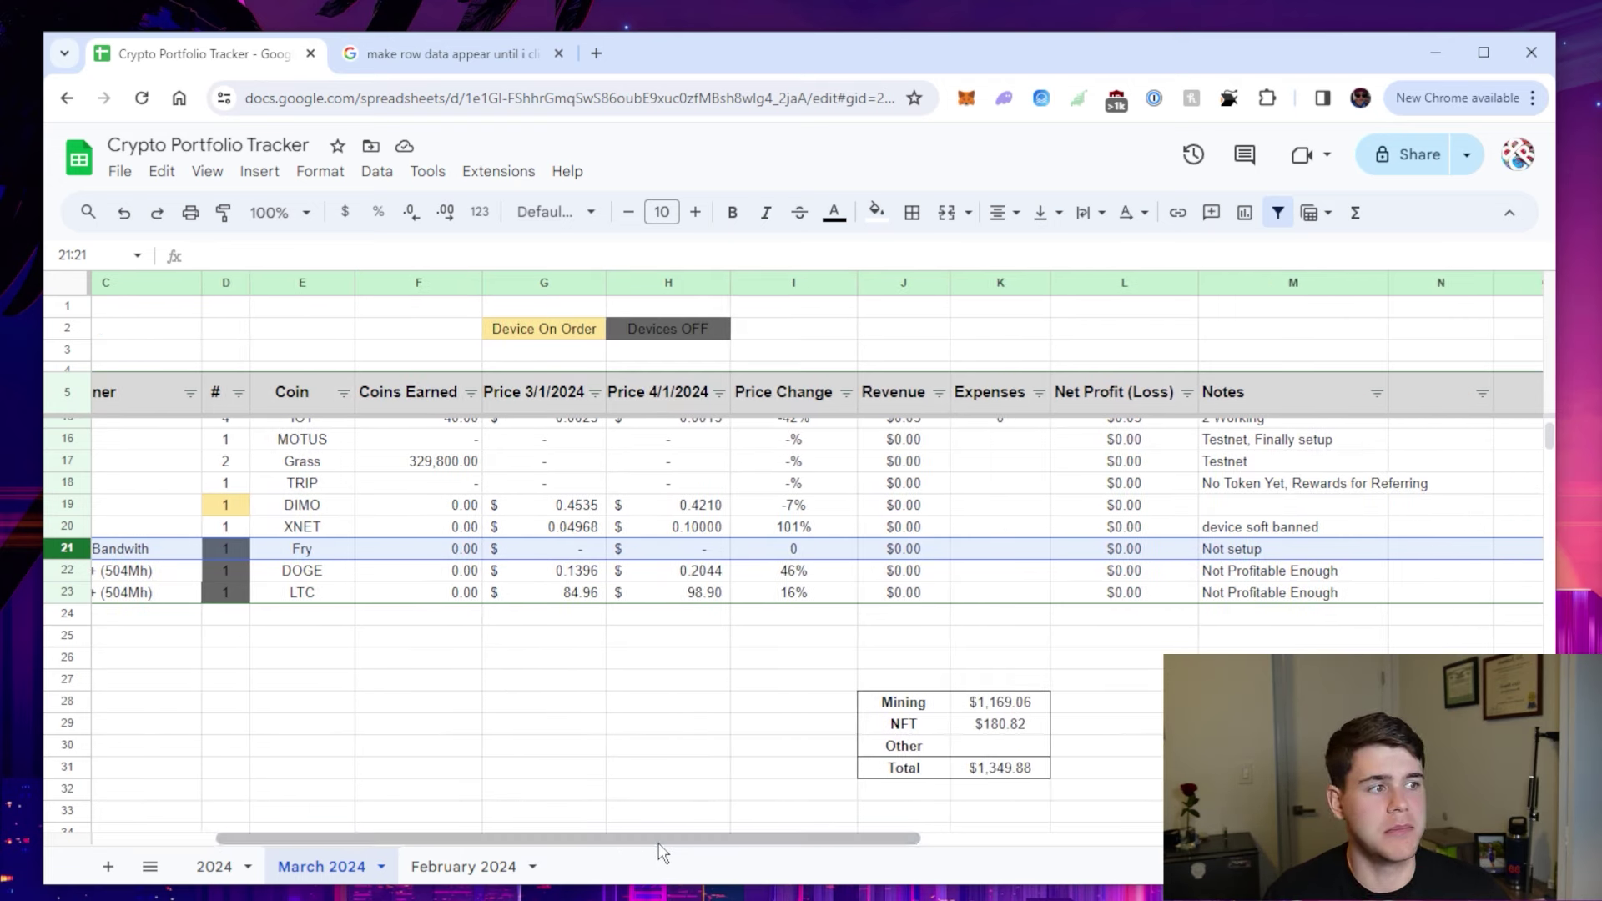
mouse_move(693, 833)
left_mouse_down()
mouse_move(548, 838)
mouse_move(672, 820)
left_mouse_up()
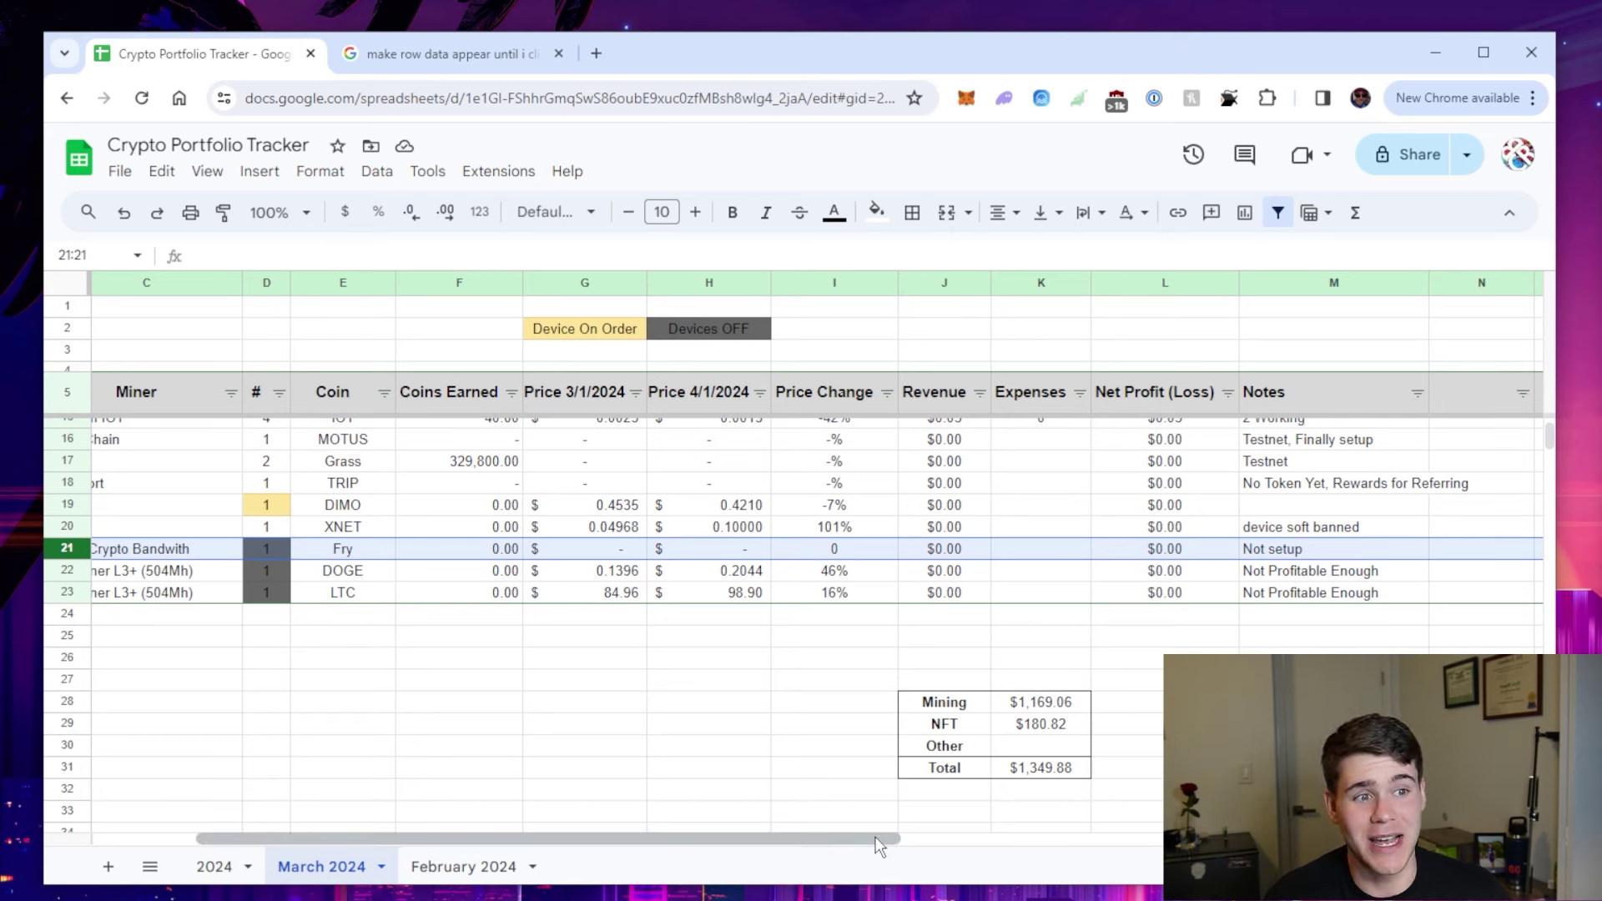
- Examine the Antminer L3+ (504Mh) row for DOGE, checking its price change and profitability note
left_click_drag(878, 845, 734, 853)
left_click(70, 574)
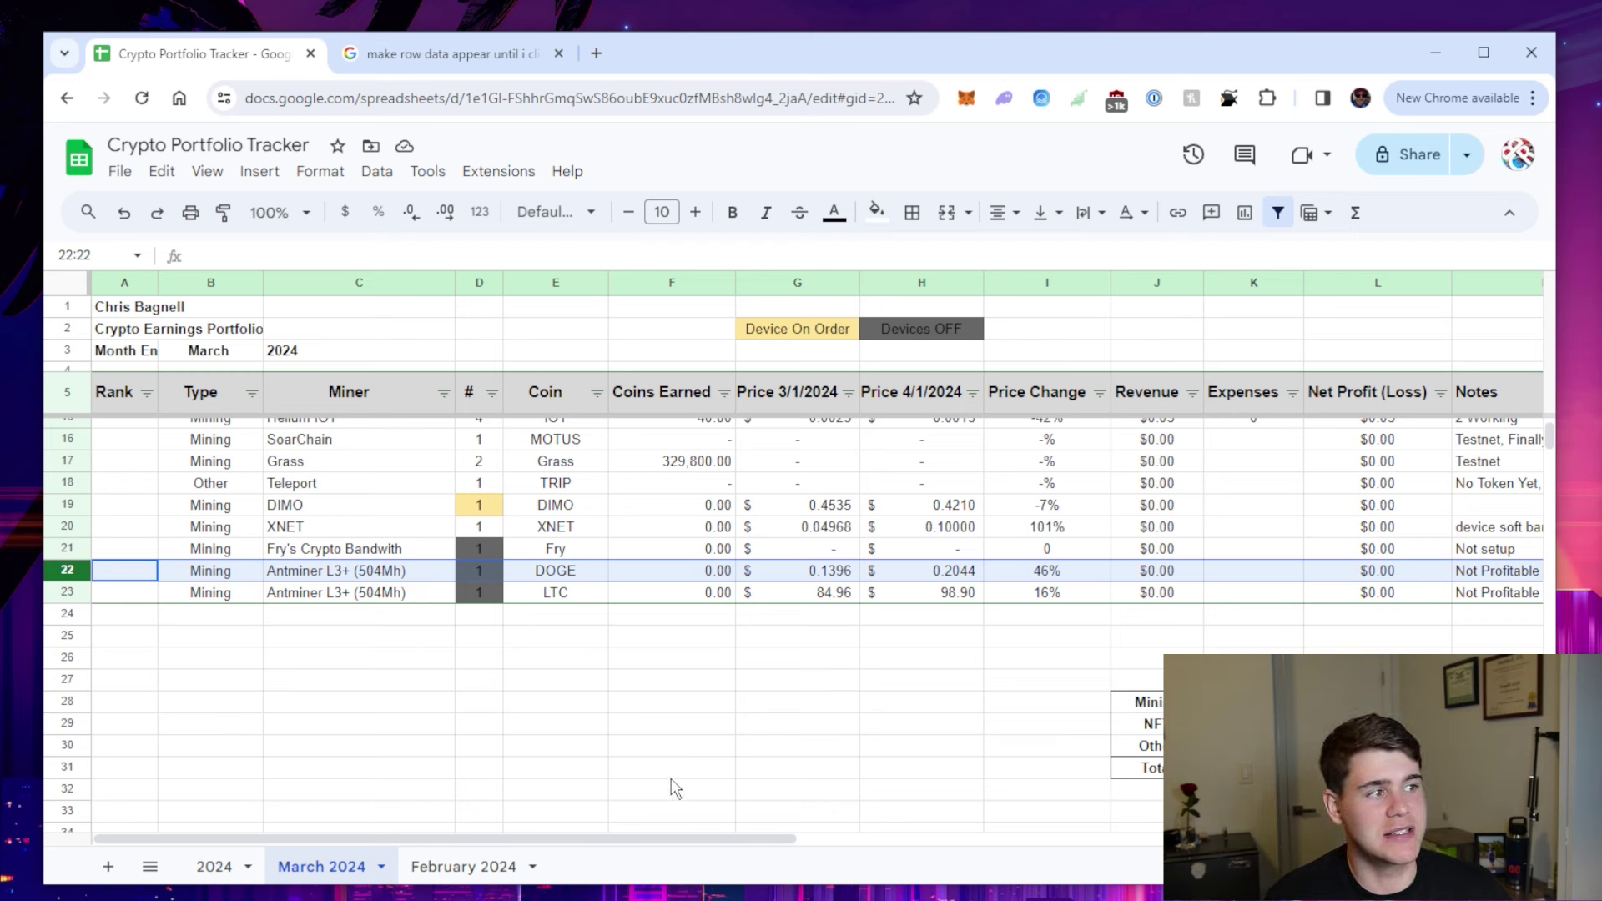
left_click_drag(678, 836, 722, 836)
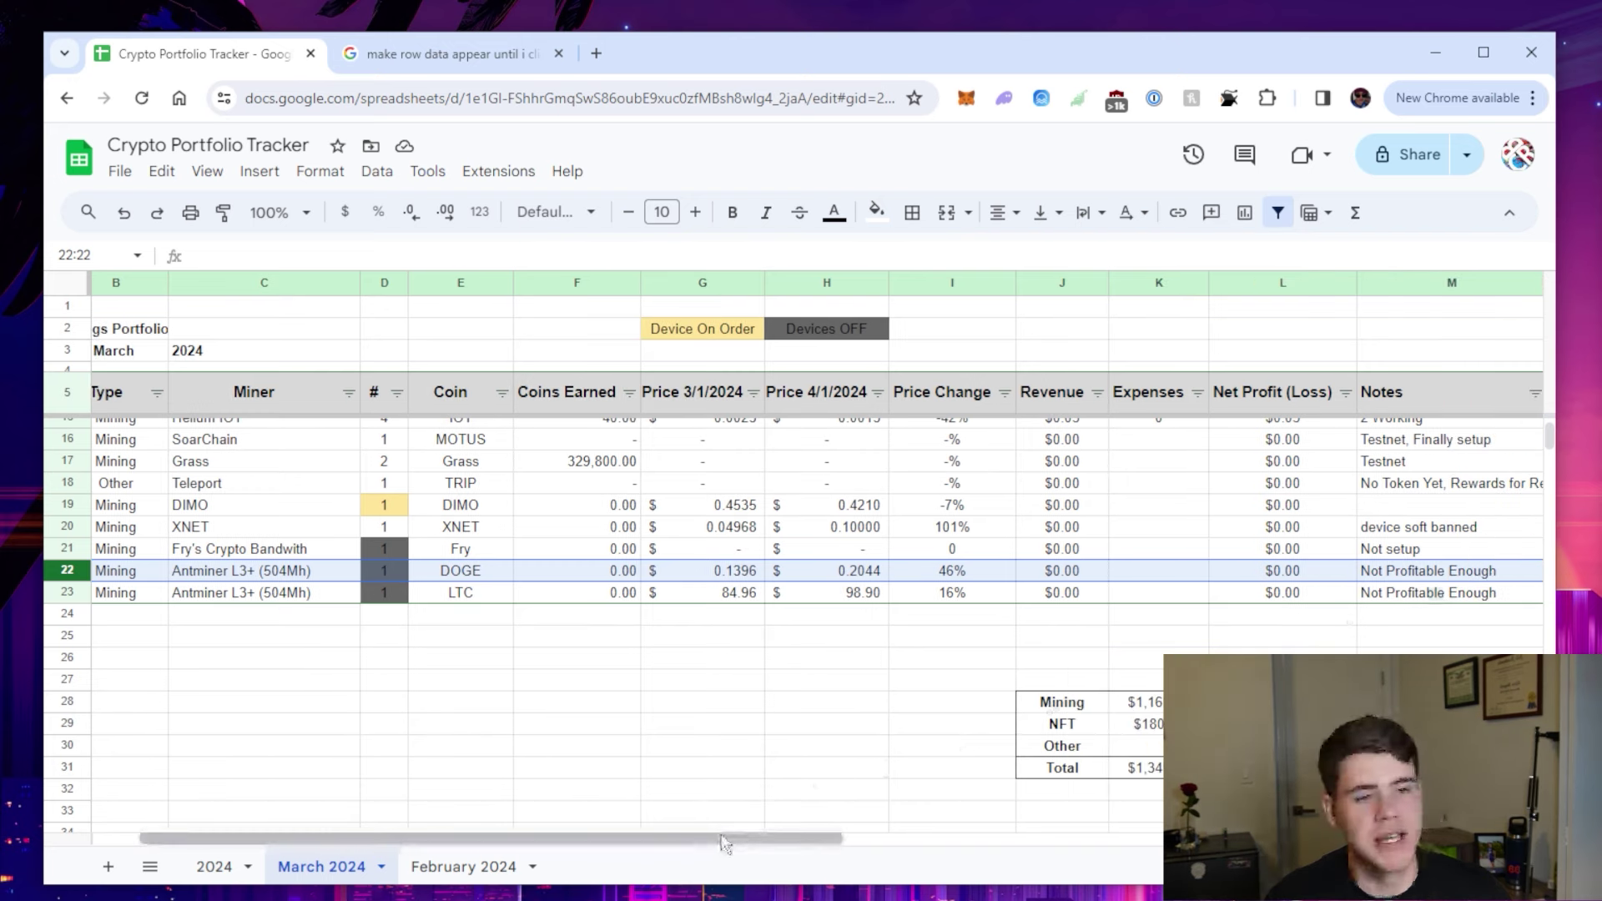
- Select both Antminer L3+ (504Mh) rows, DOGE and LTC, and examine them together
left_click_drag(721, 833, 626, 833)
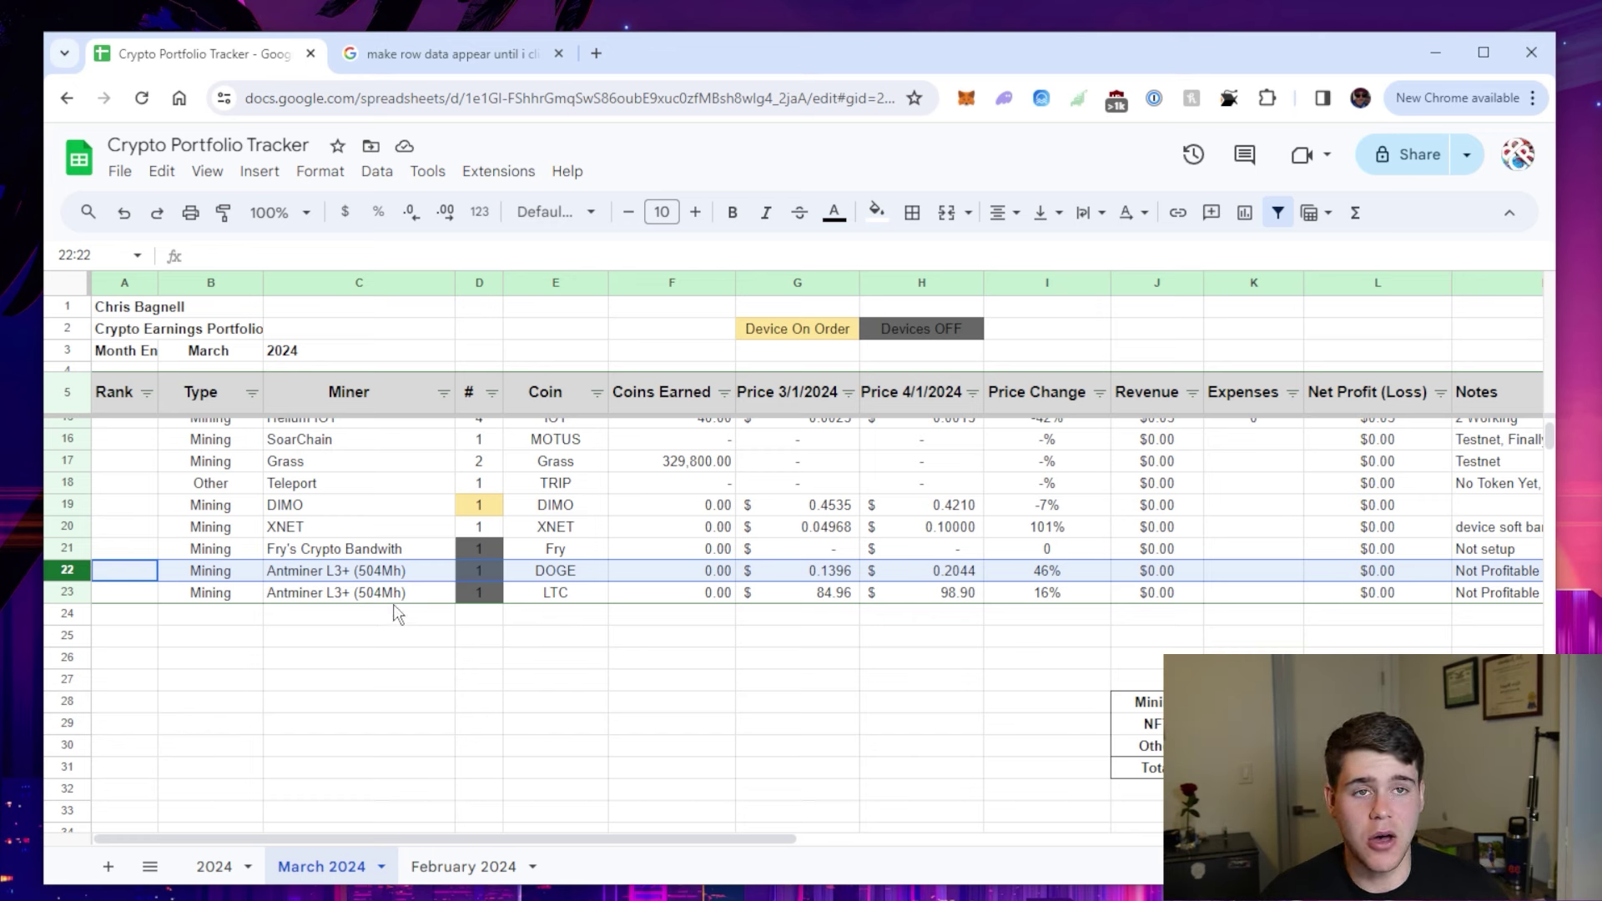
left_click(70, 592, "shift")
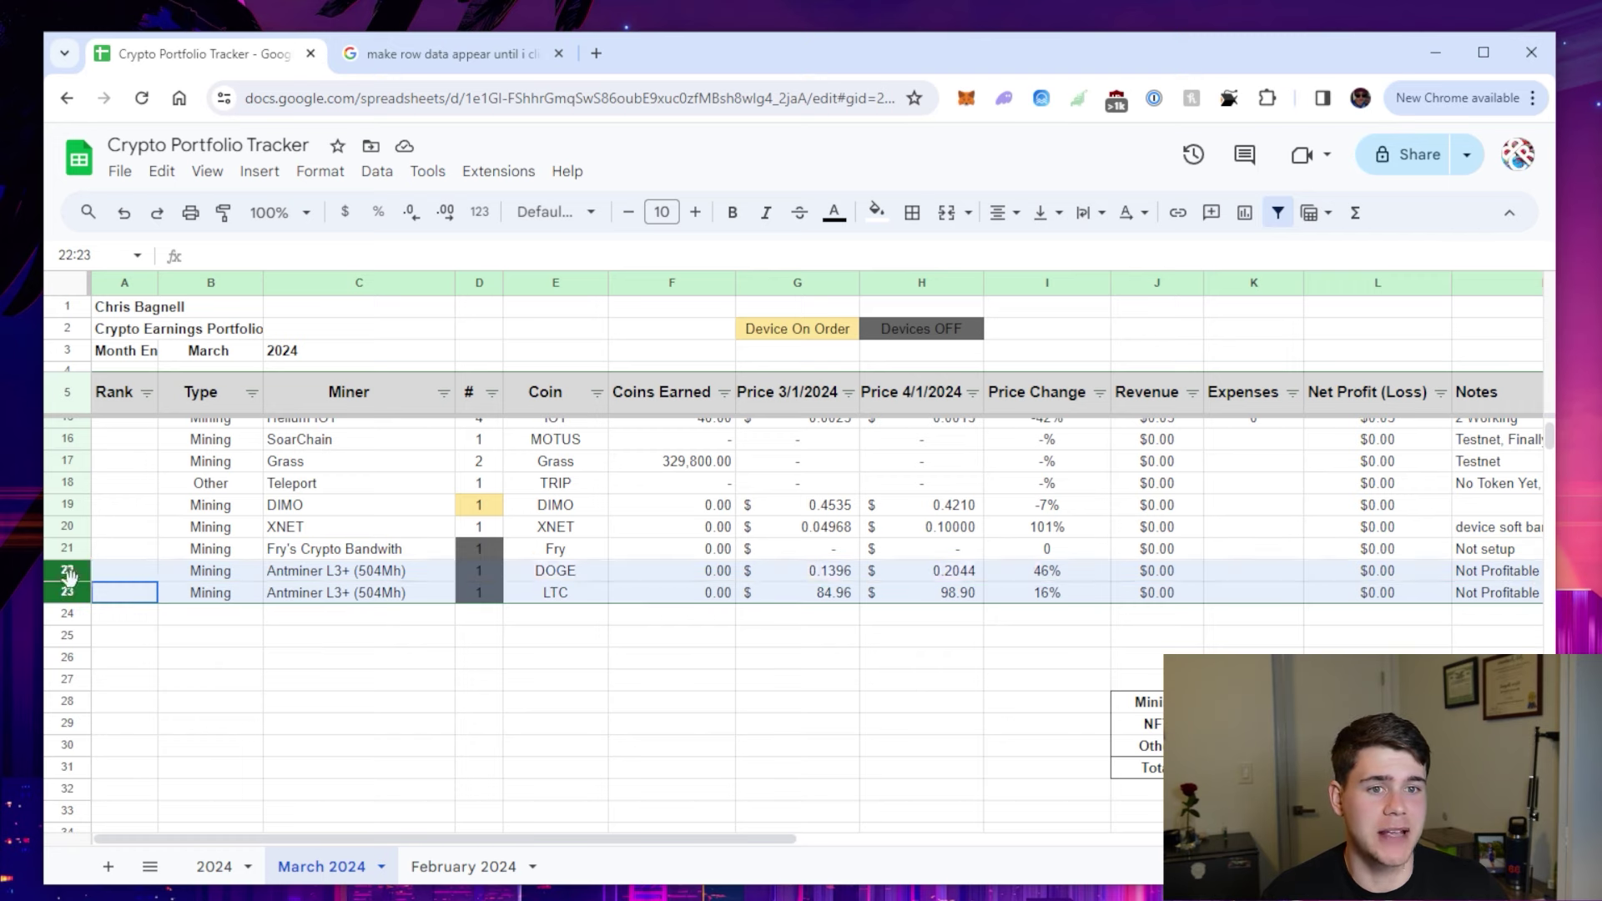
- Inspect the Mining total's formula in the summary table and compare it with the miners' net profits and notes
scroll(508, 707, "up", 4)
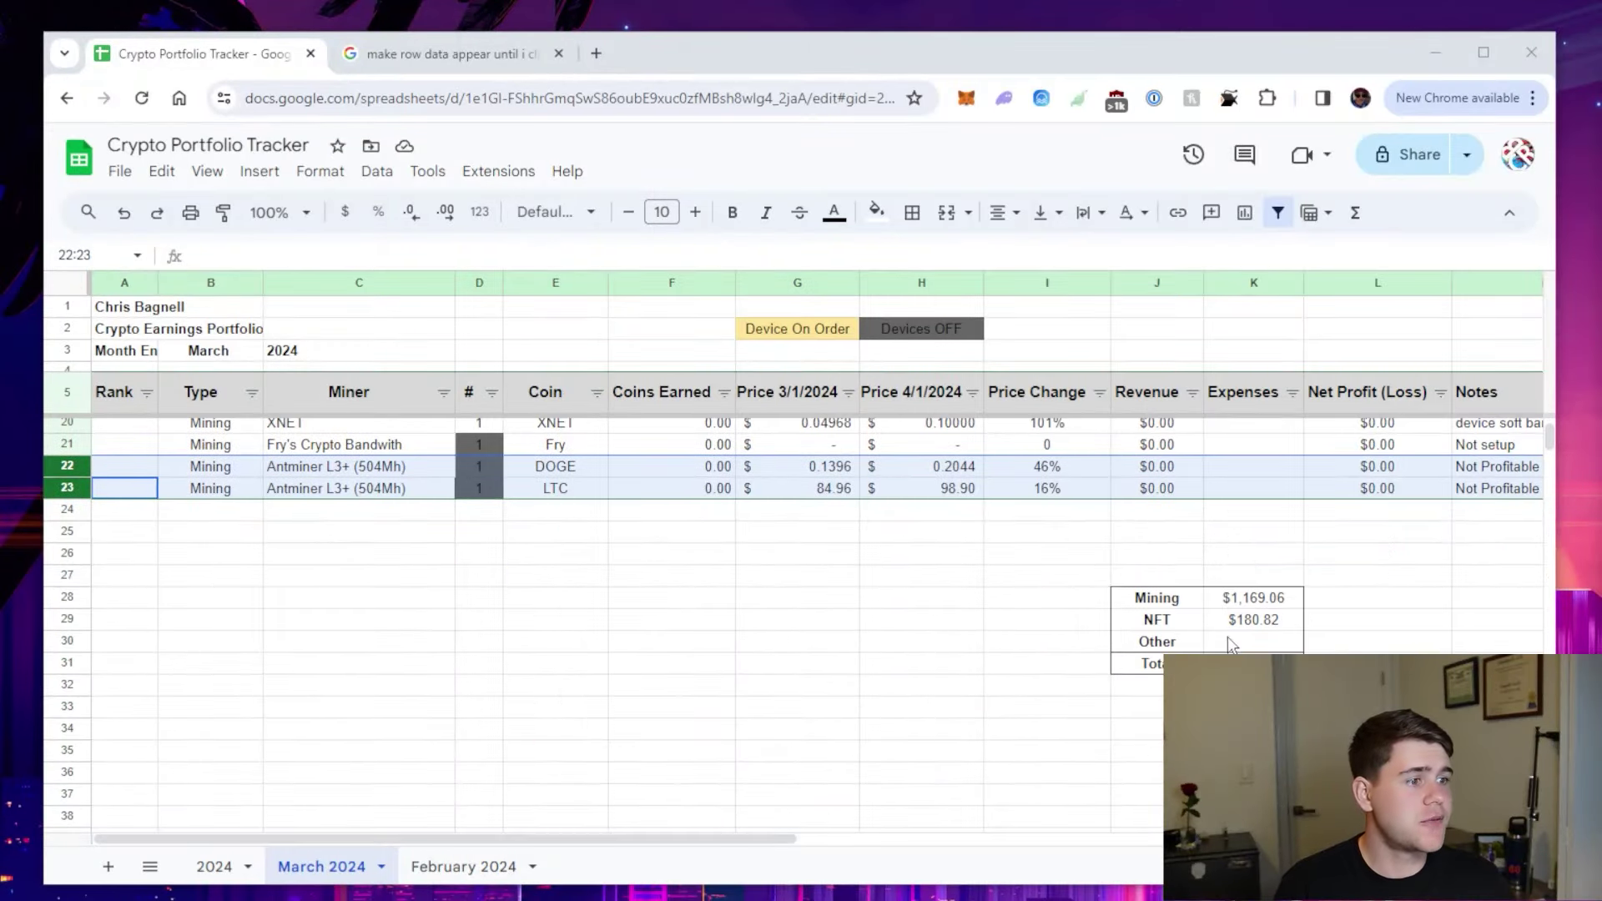
left_click_drag(777, 834, 1041, 817)
left_click(724, 606)
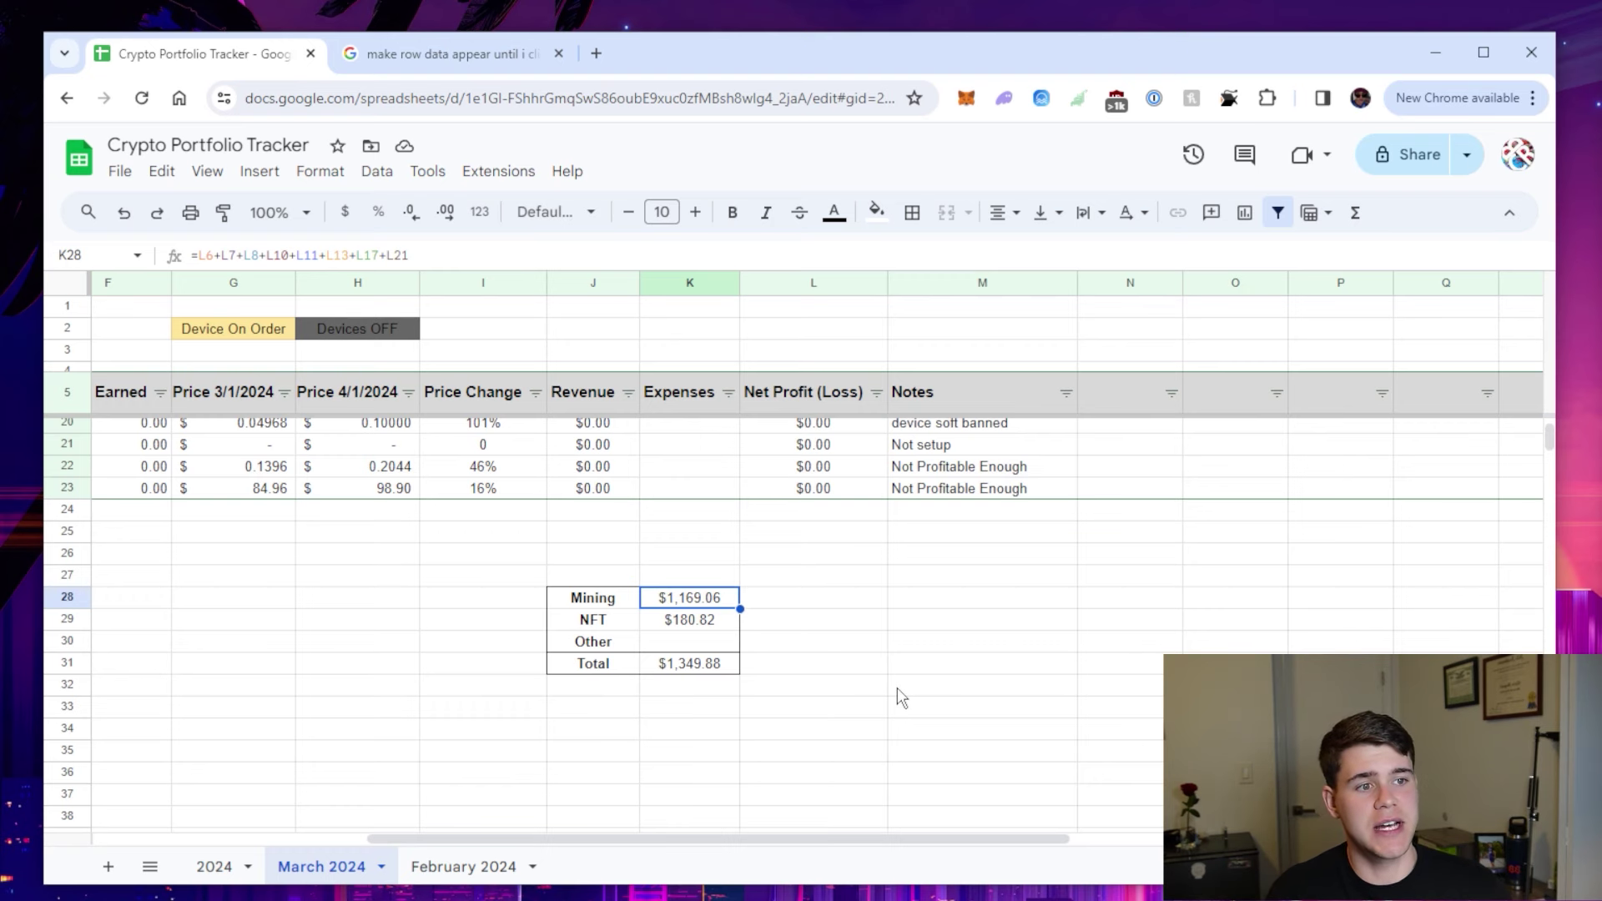
scroll(898, 687, "up", 5)
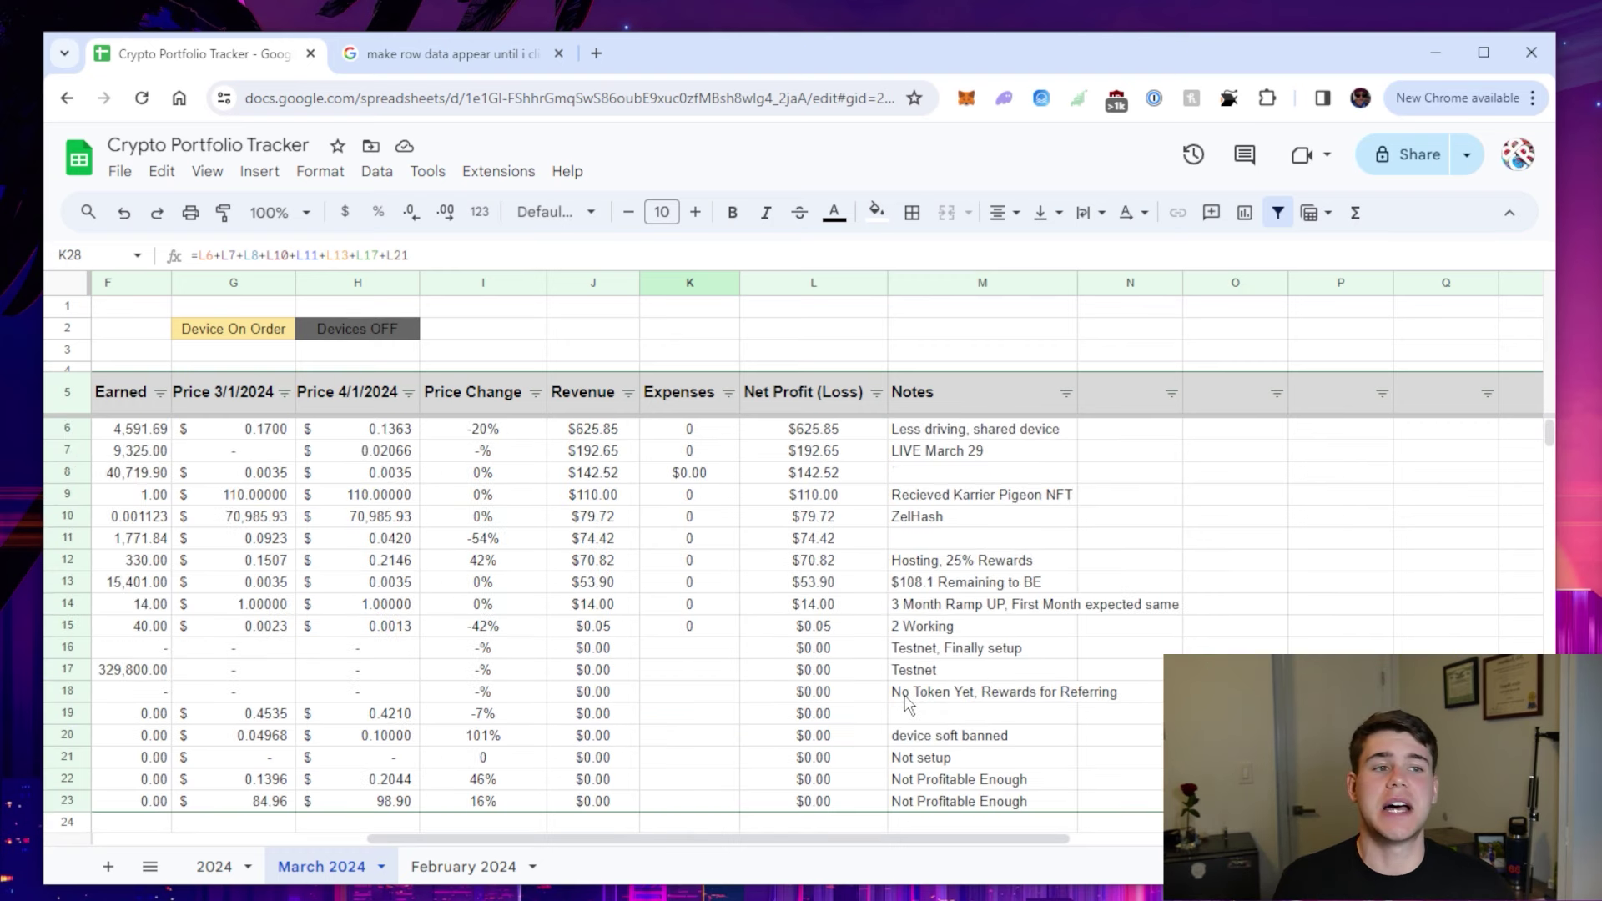
scroll(935, 734, "down", 3)
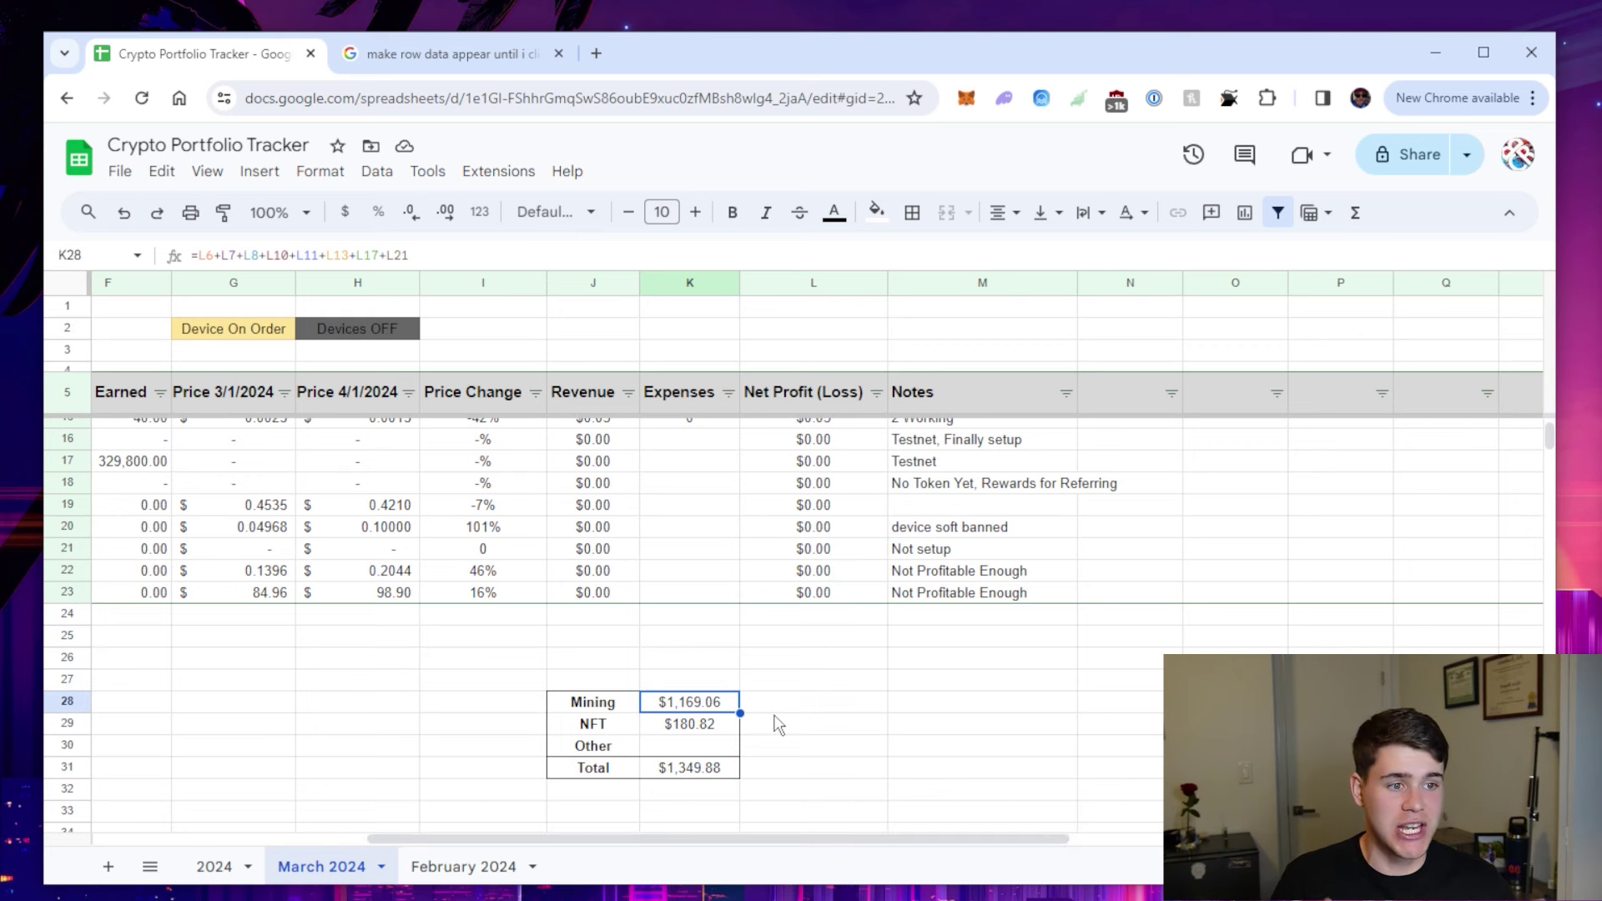
- Inspect the NFT total's formula in the summary table and review the miner rows alongside the overall total
left_click(698, 728)
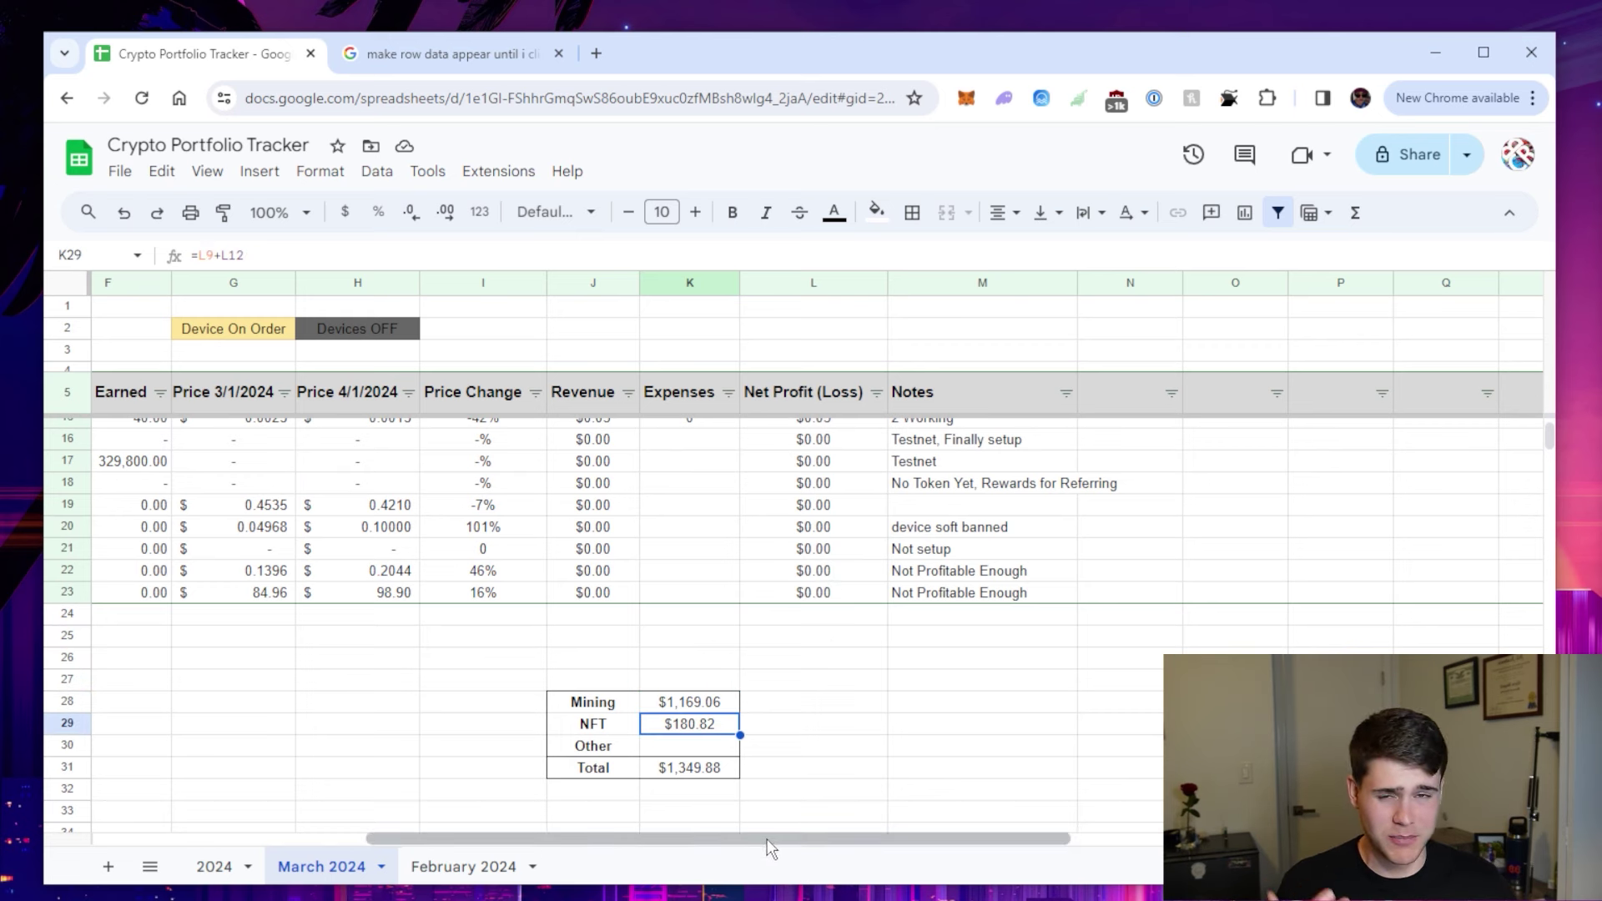
scroll(789, 706, "down", 2)
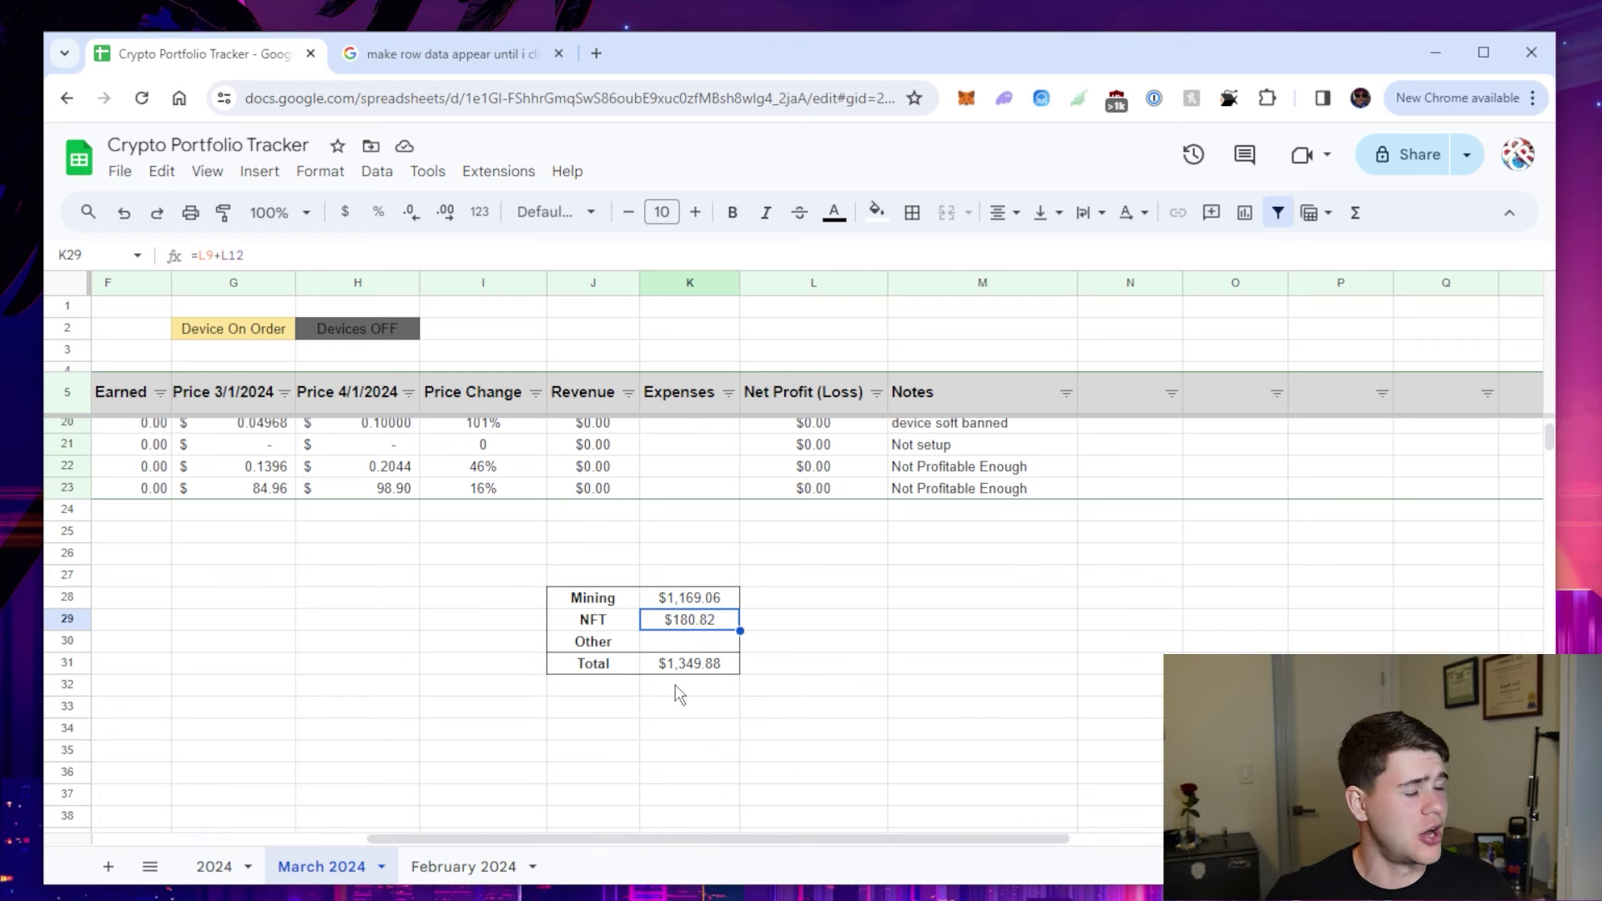
scroll(743, 707, "up", 5)
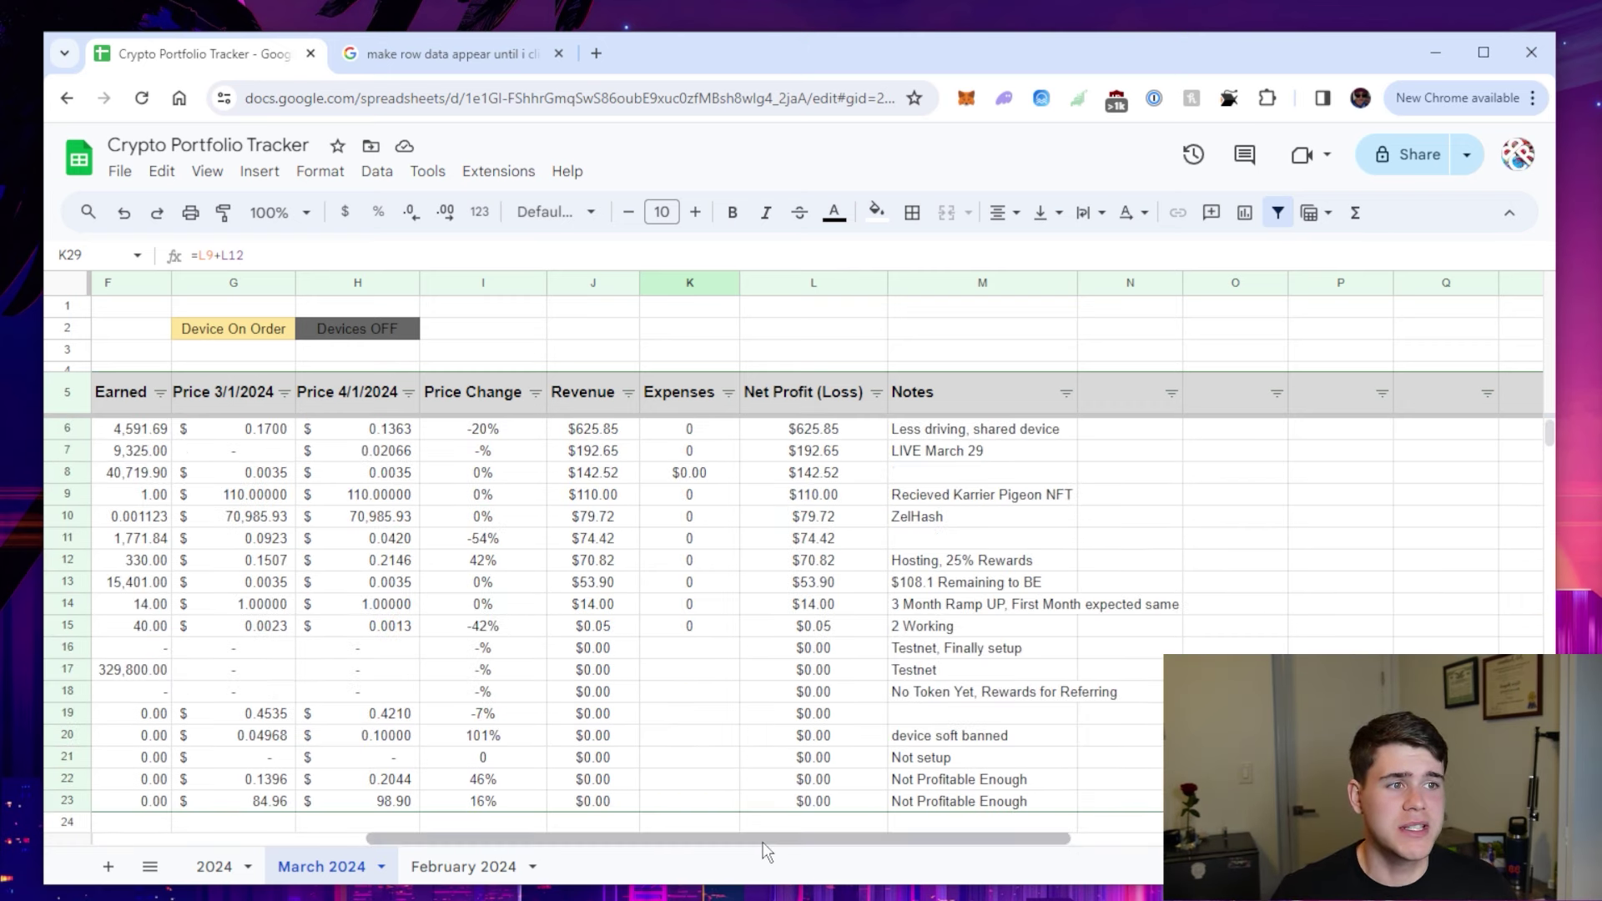
left_click_drag(763, 843, 511, 842)
scroll(736, 719, "down", 2)
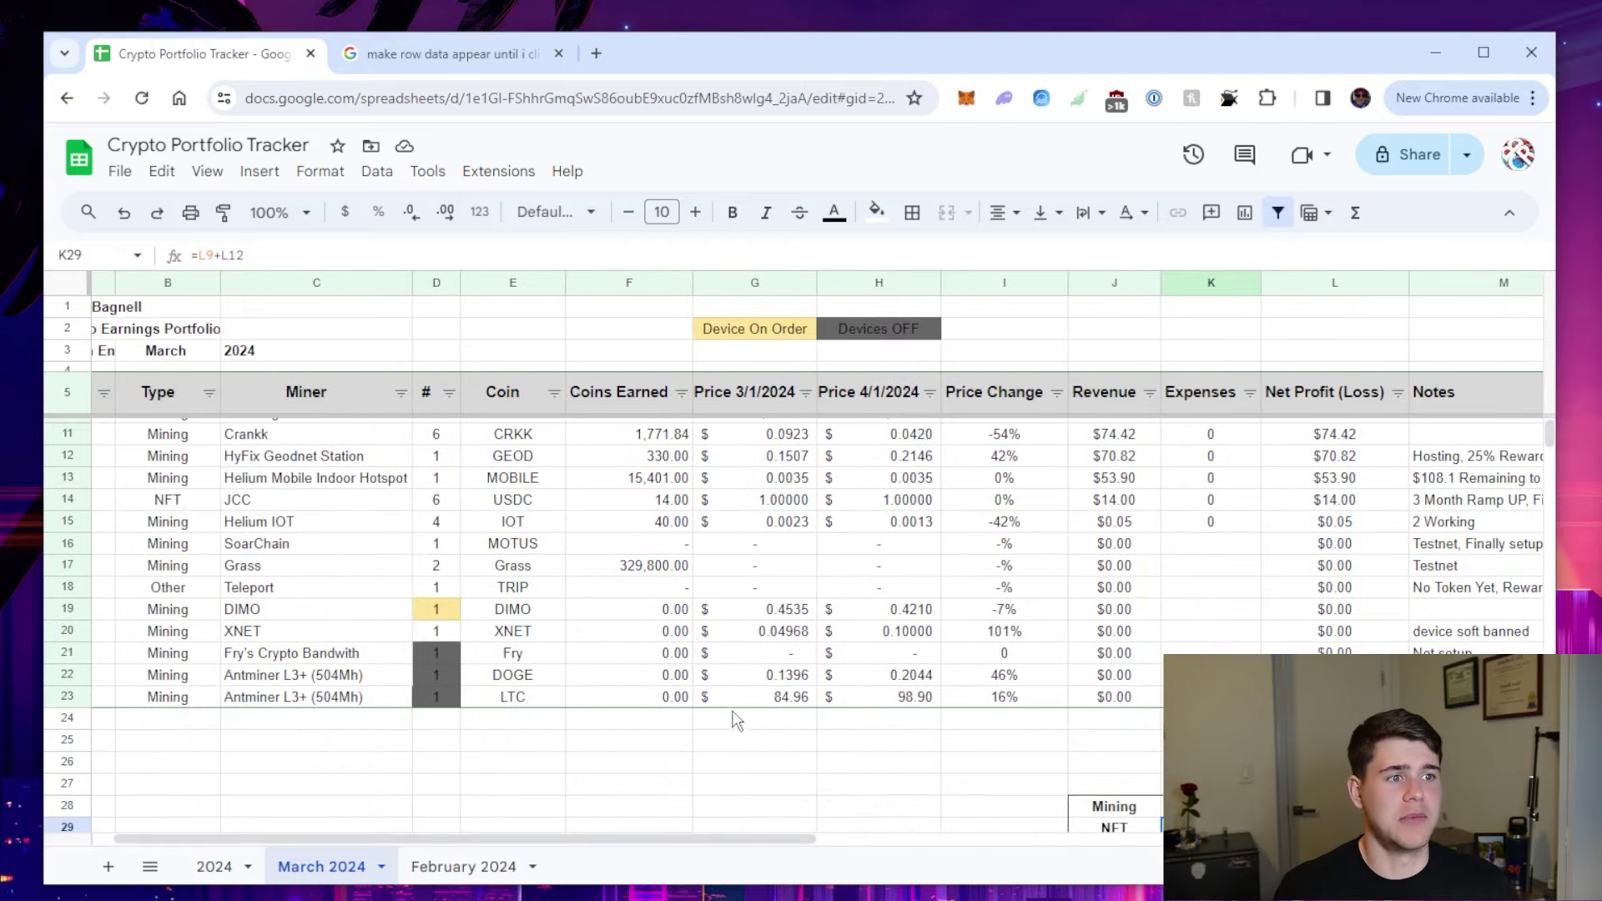
scroll(736, 719, "down", 3)
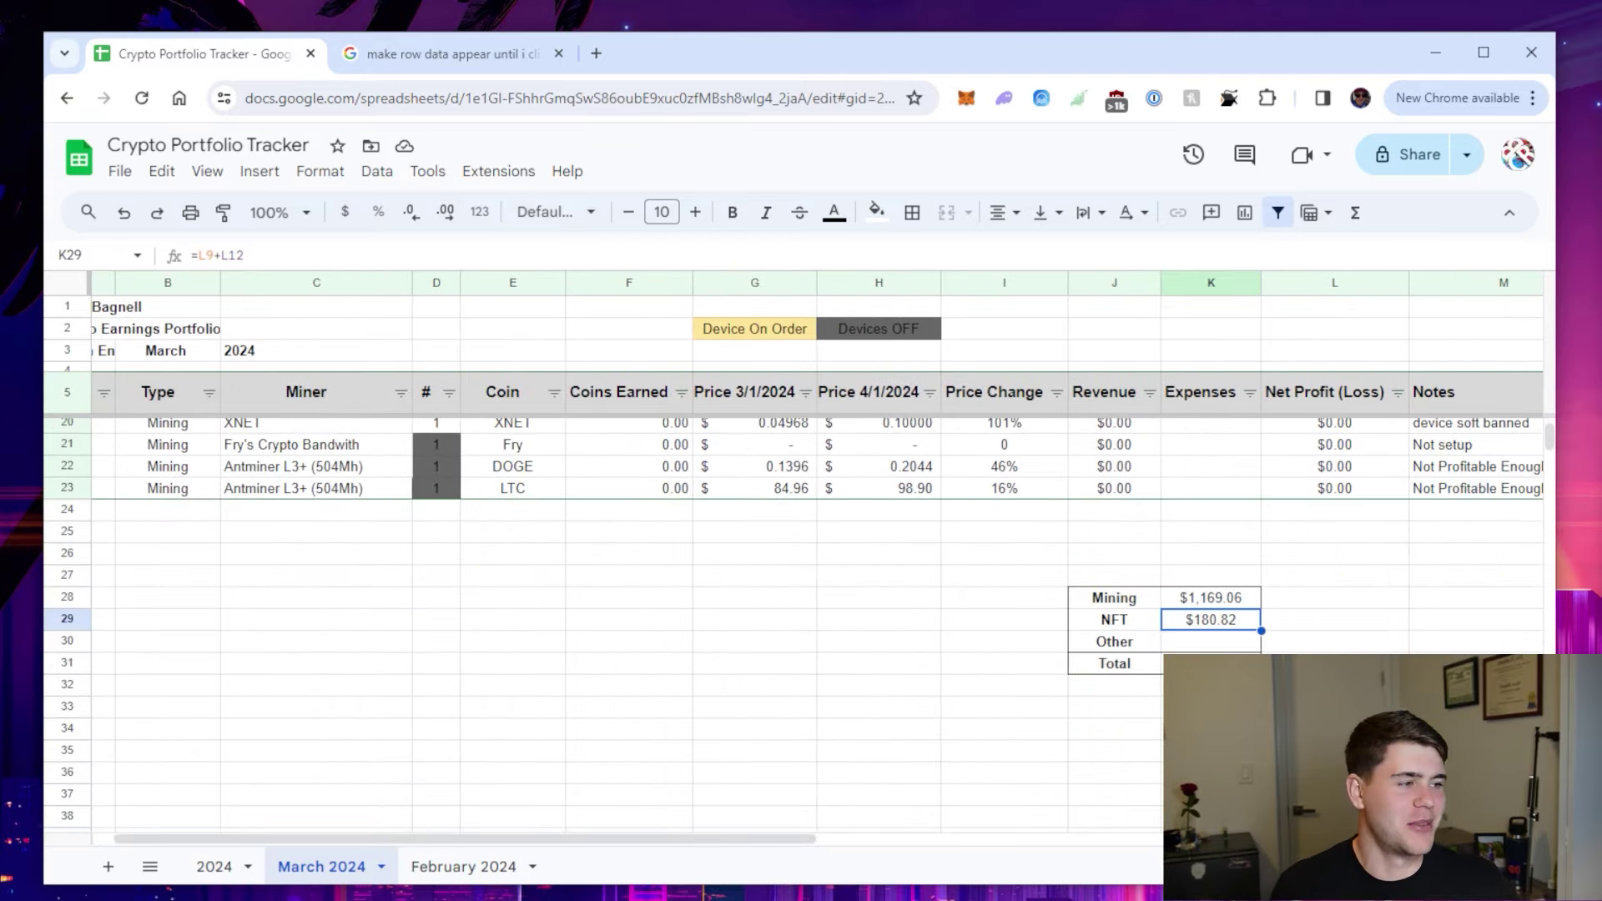